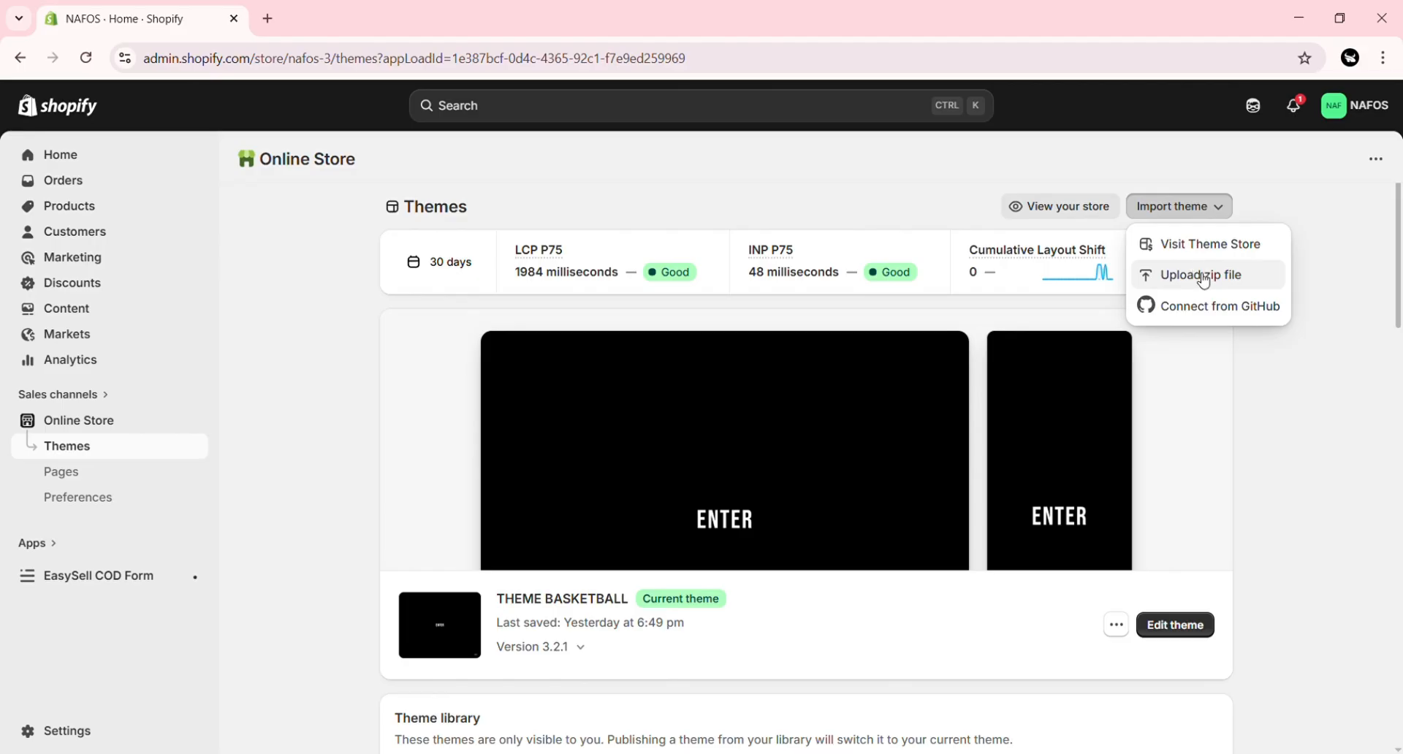
# Step: Upload the nafos-premuim-x theme zip file and open the uploaded theme for editing
pyautogui.click(1203, 281)
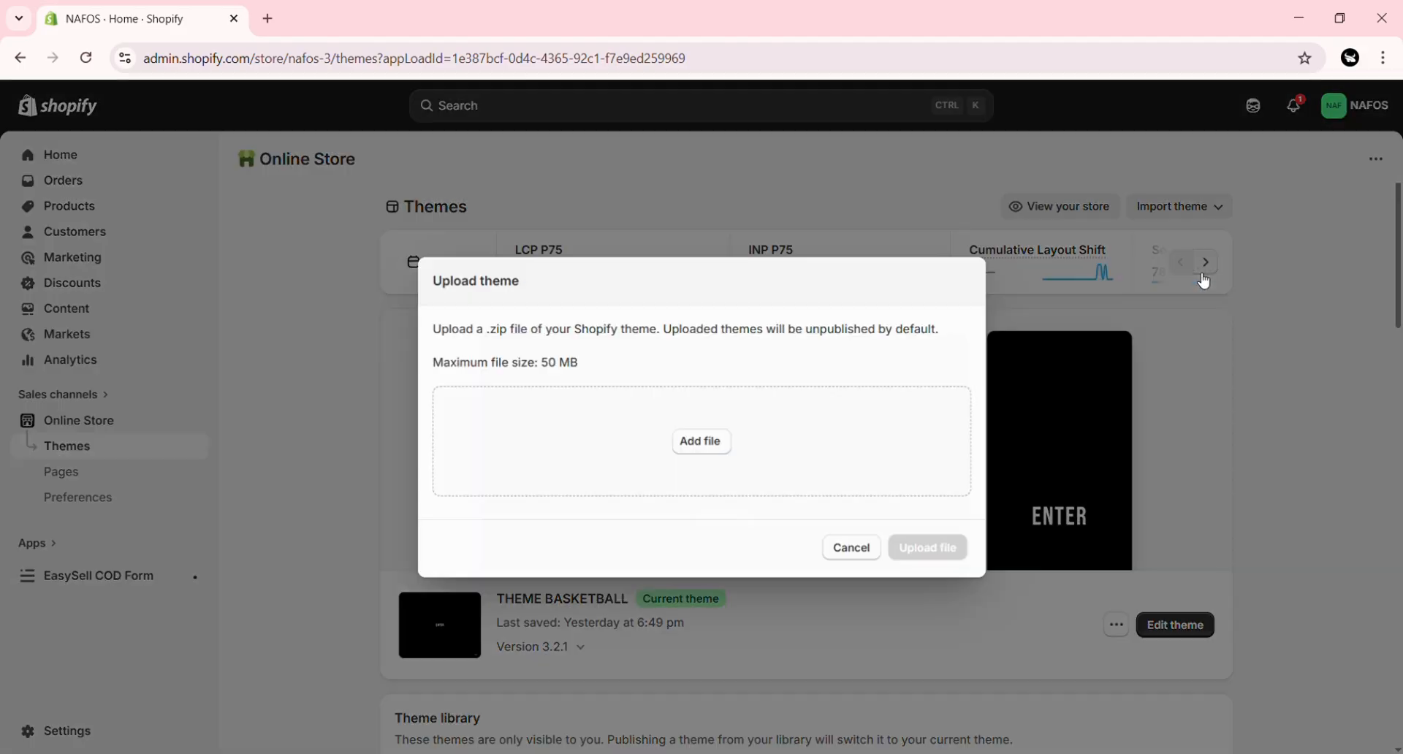
pyautogui.click(701, 442)
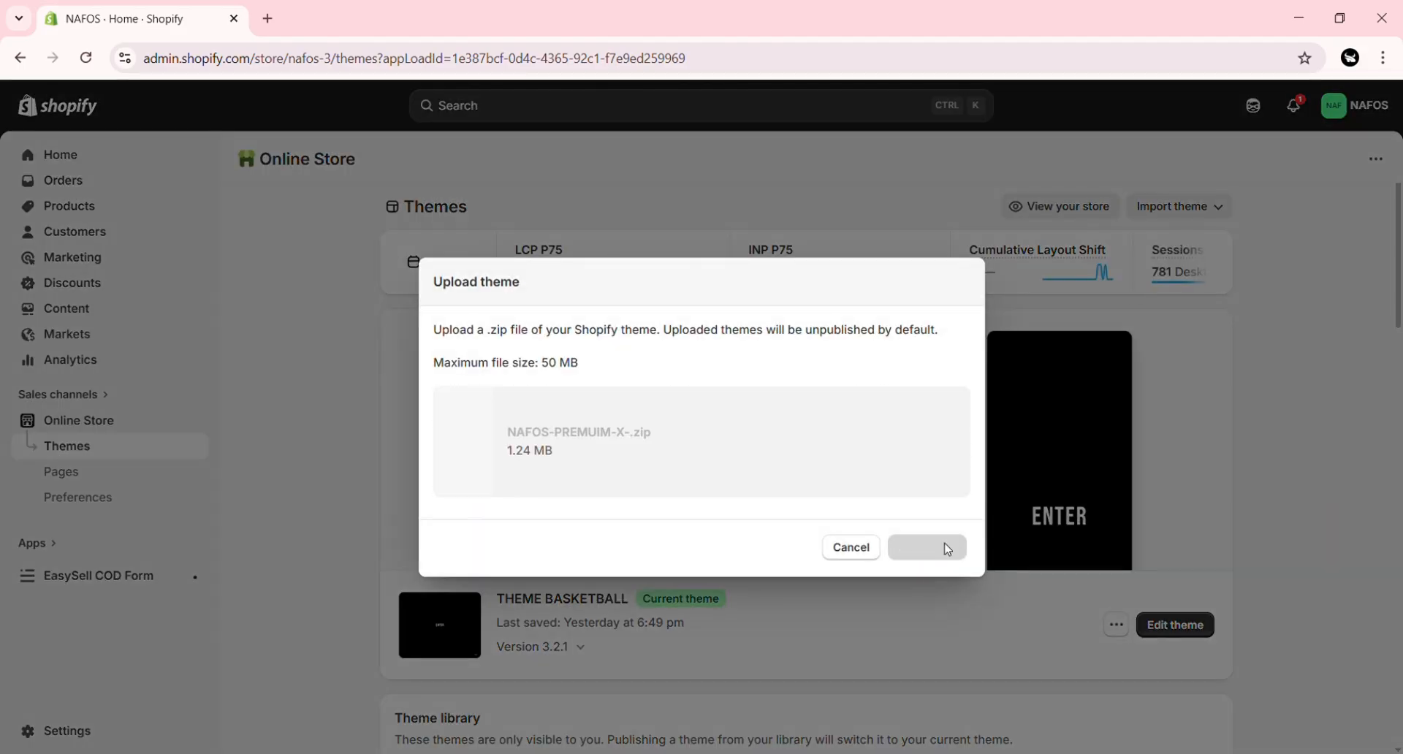
pyautogui.click(926, 547)
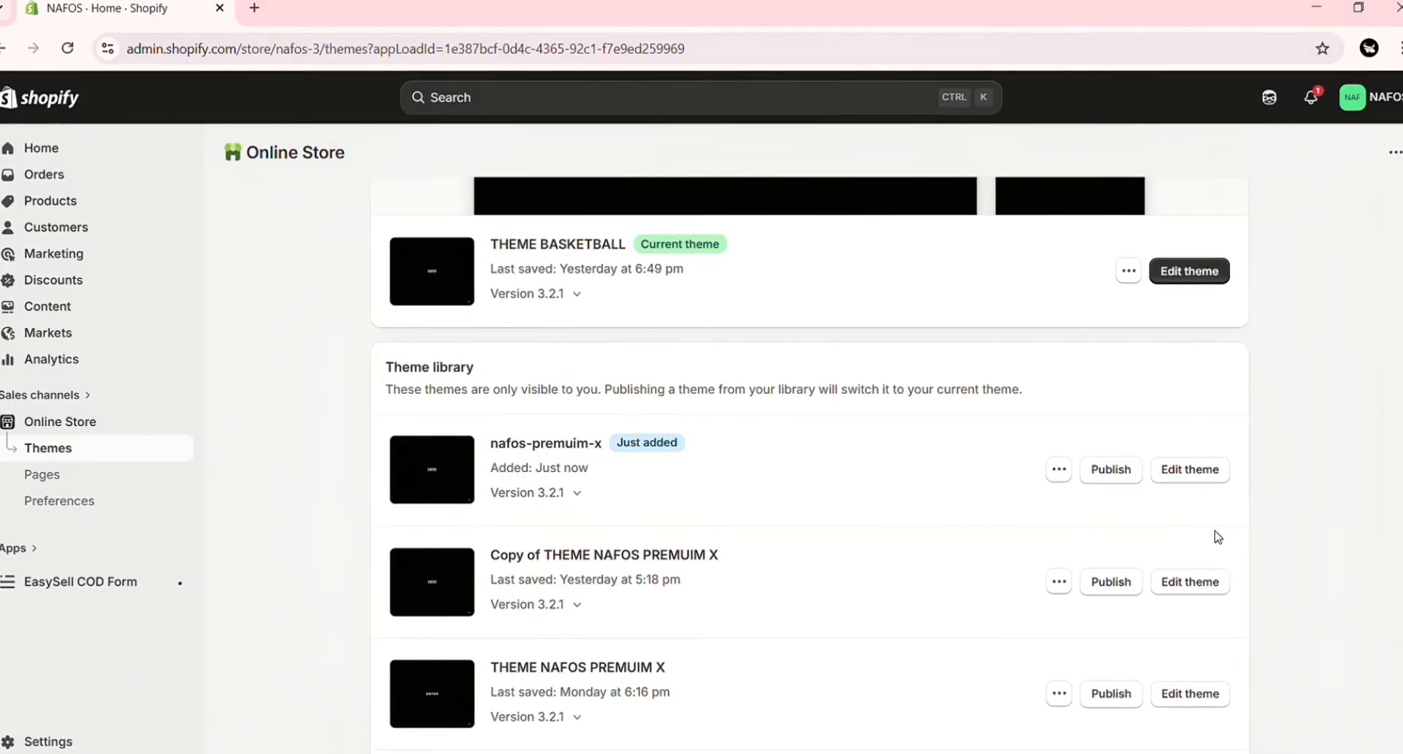
pyautogui.click(1190, 469)
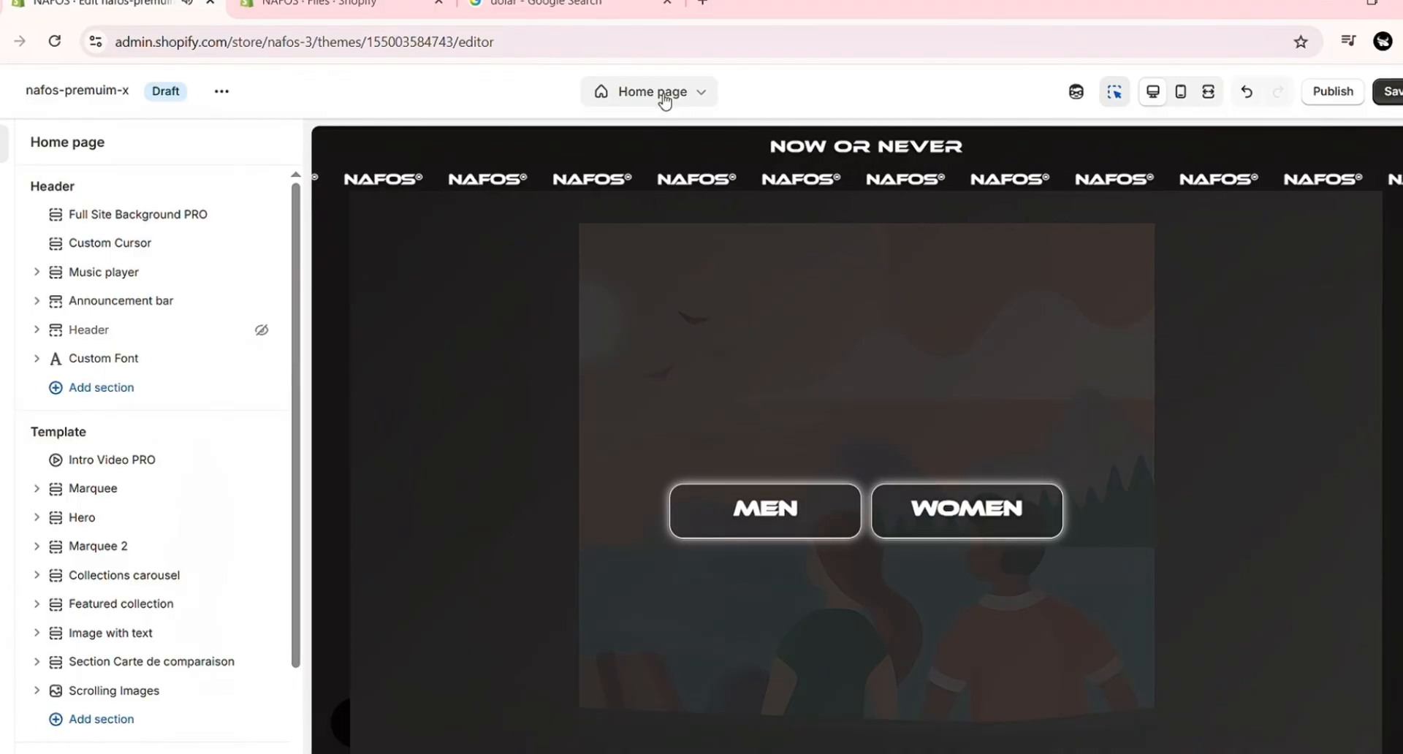
# Step: Set the Full Site Background PRO image to 4s7085mbyy101.gif, with dark overlay opacity 0 and background position Top
pyautogui.click(182, 214)
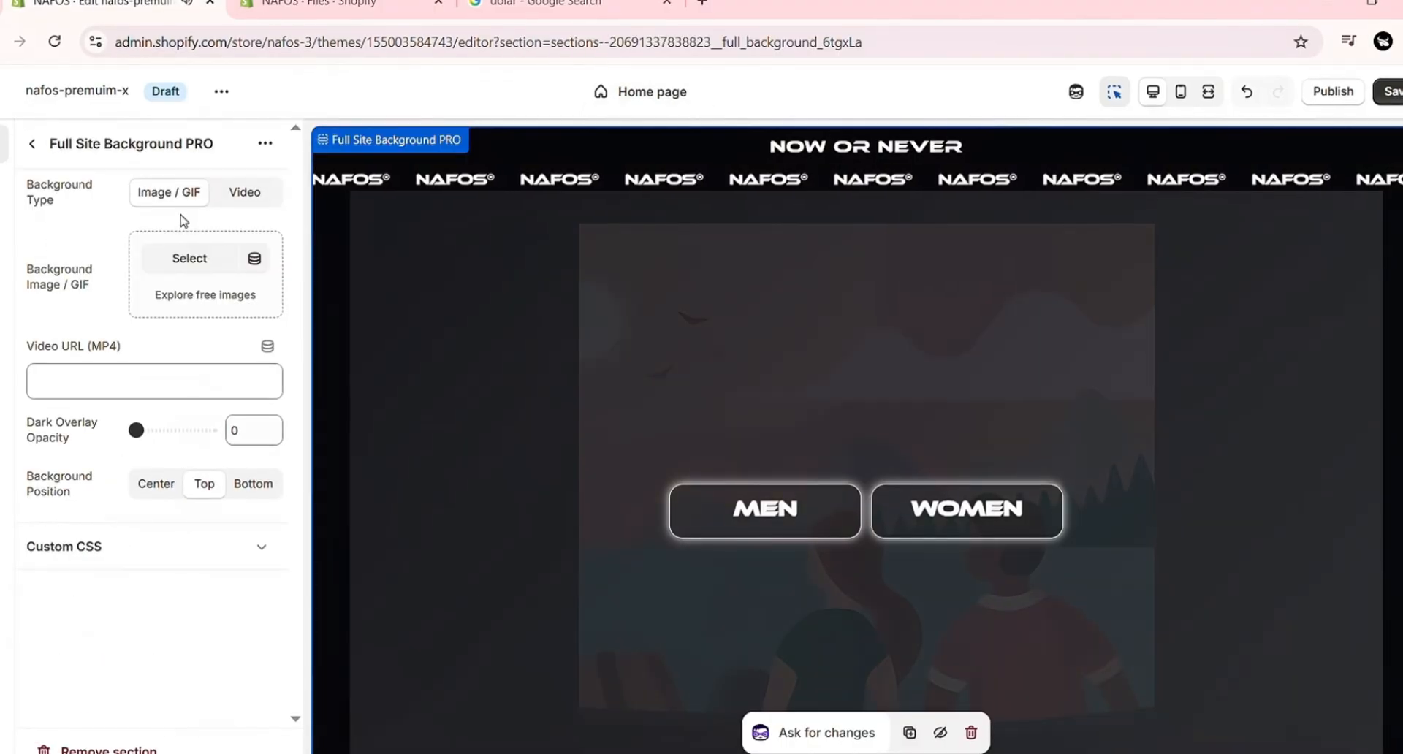
pyautogui.click(190, 259)
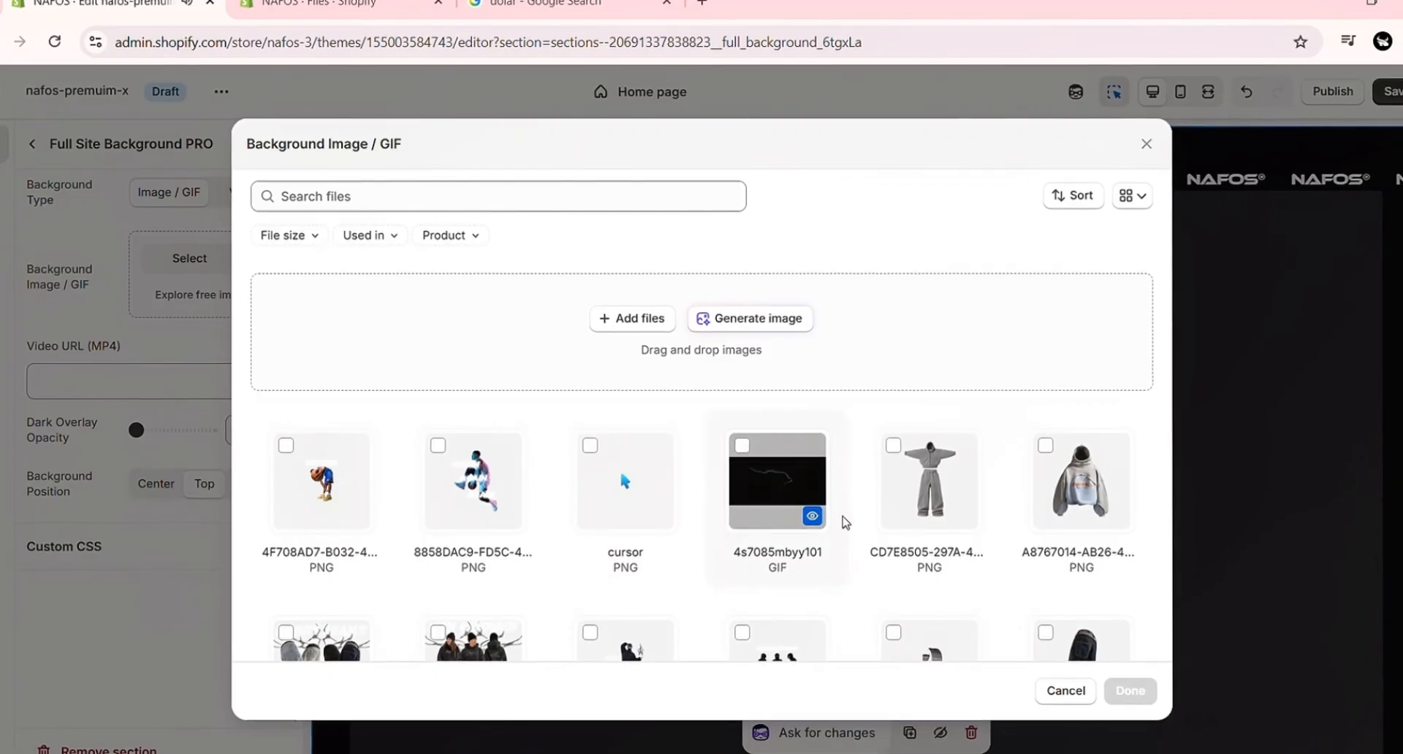
pyautogui.click(844, 520)
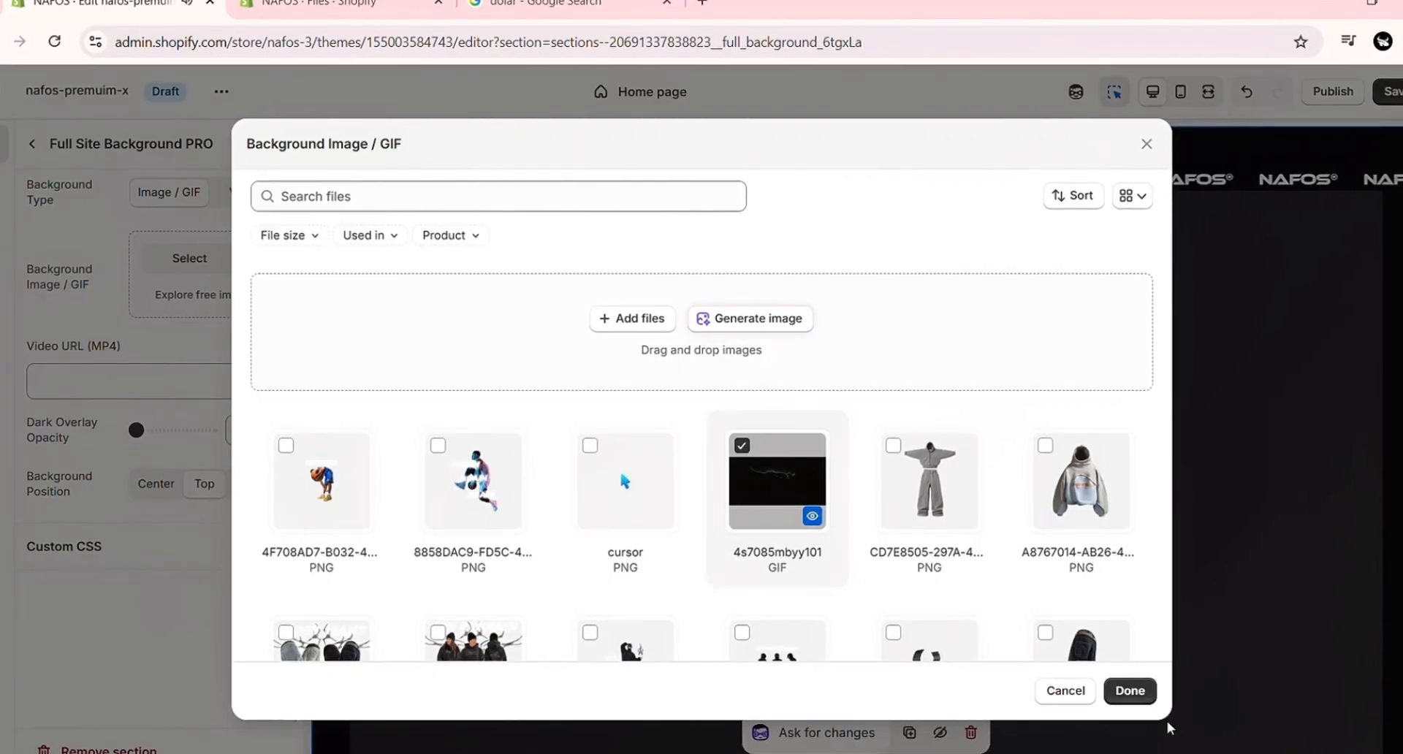
pyautogui.click(1130, 691)
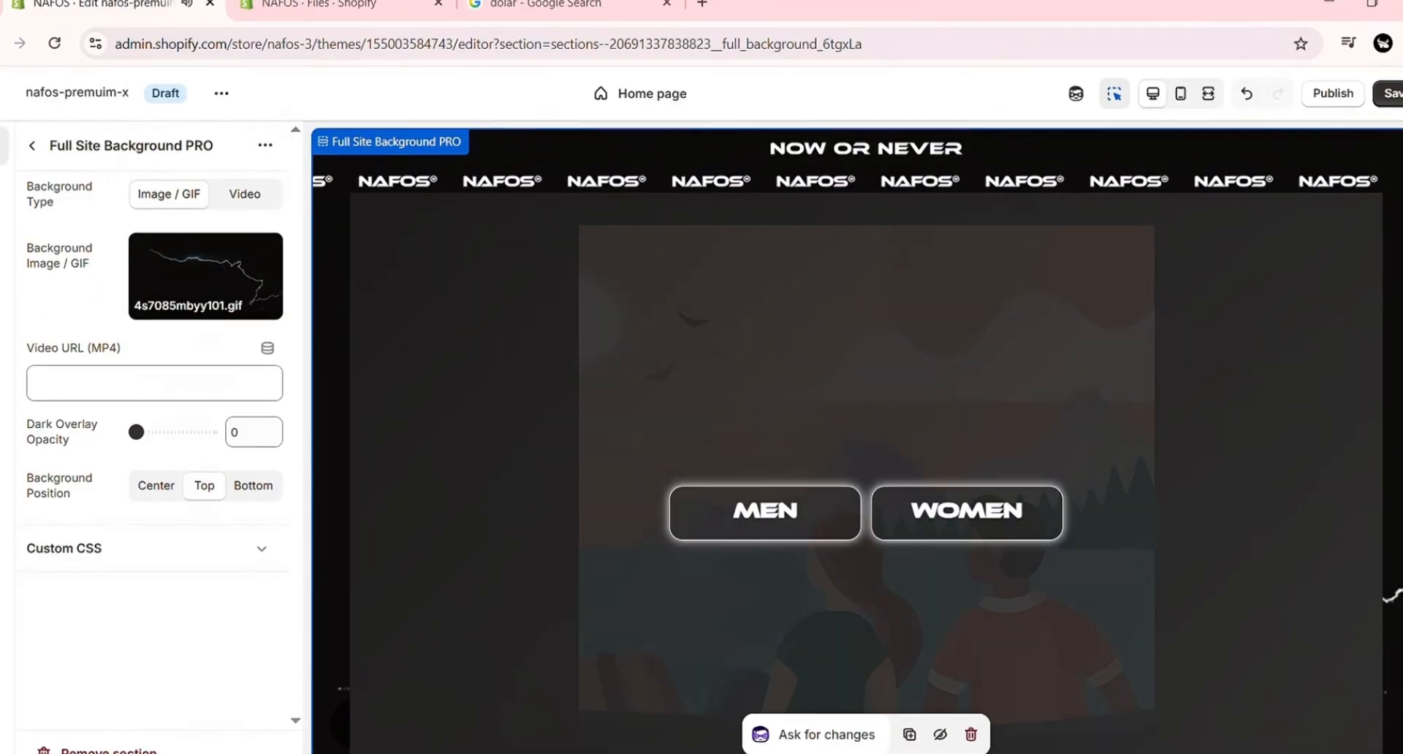
pyautogui.scroll(-2, 857, 438)
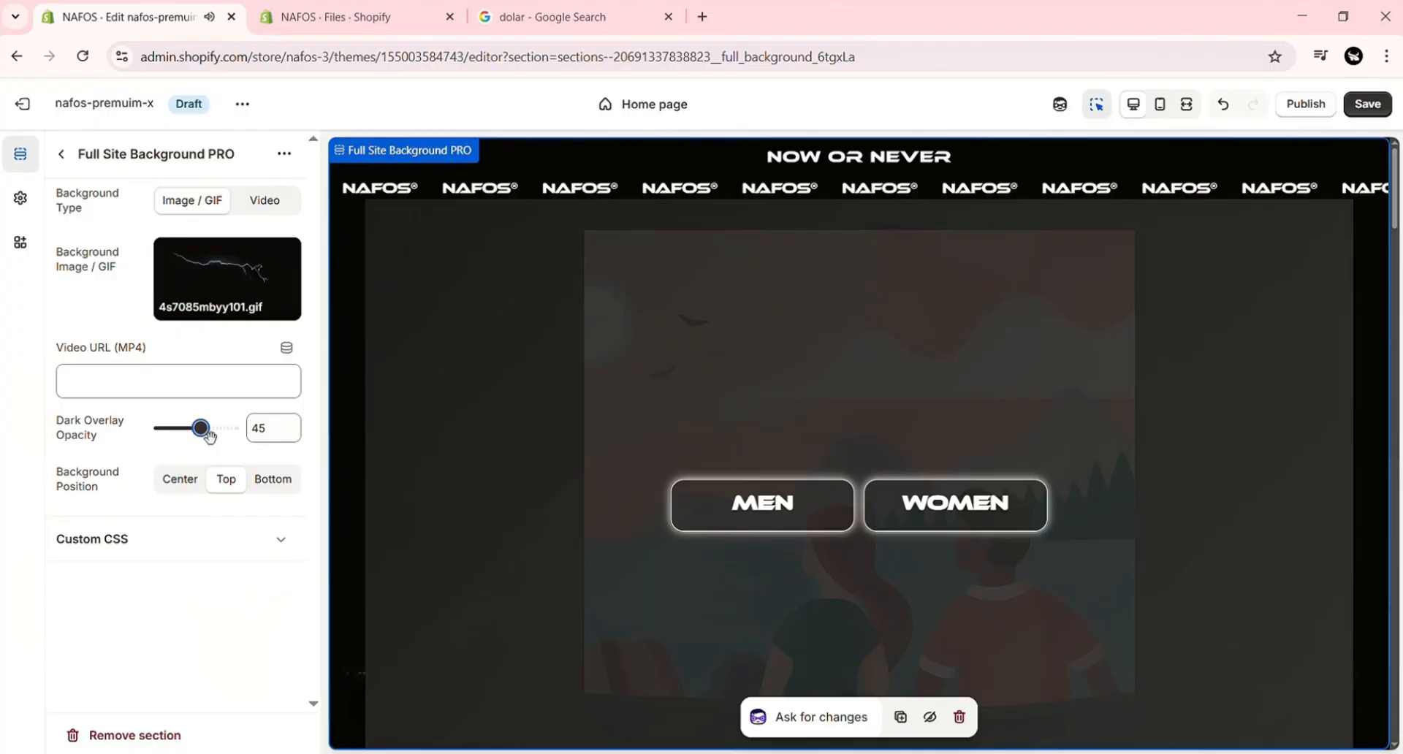
pyautogui.moveTo(204, 433); pyautogui.dragTo(145, 448)
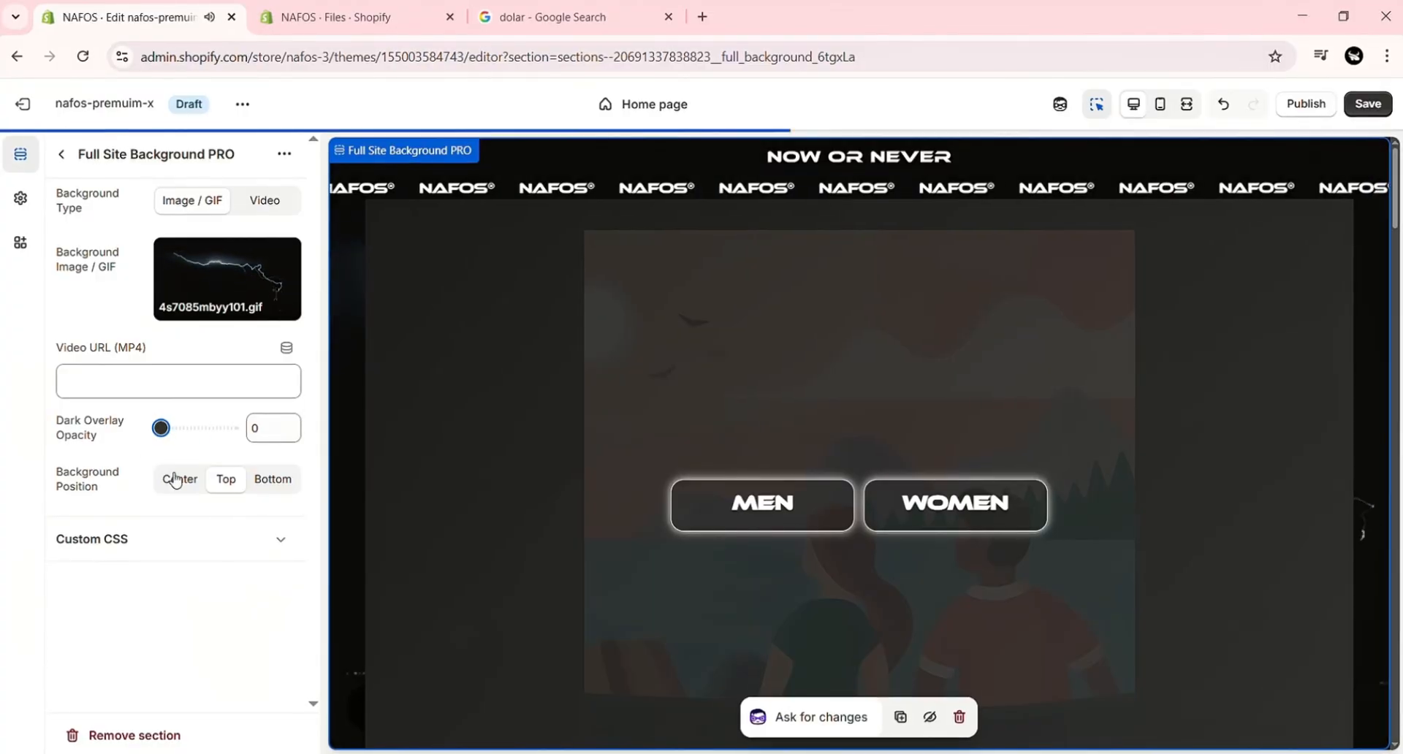
pyautogui.click(227, 481)
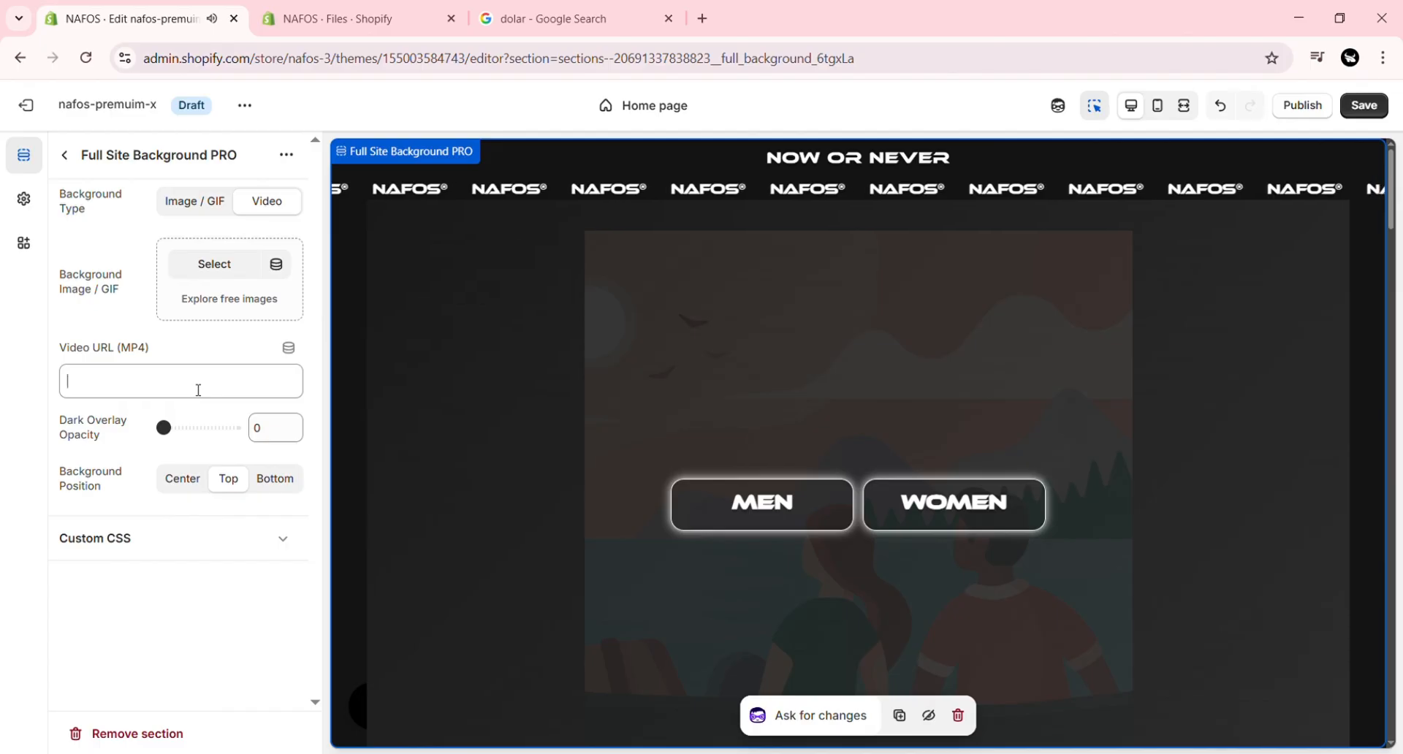
# Step: Use a video background by pasting the link to fd31c04c0fee4fe1955722db8fbbd574.mp4 from the store's Files page as the video URL
pyautogui.click(353, 7)
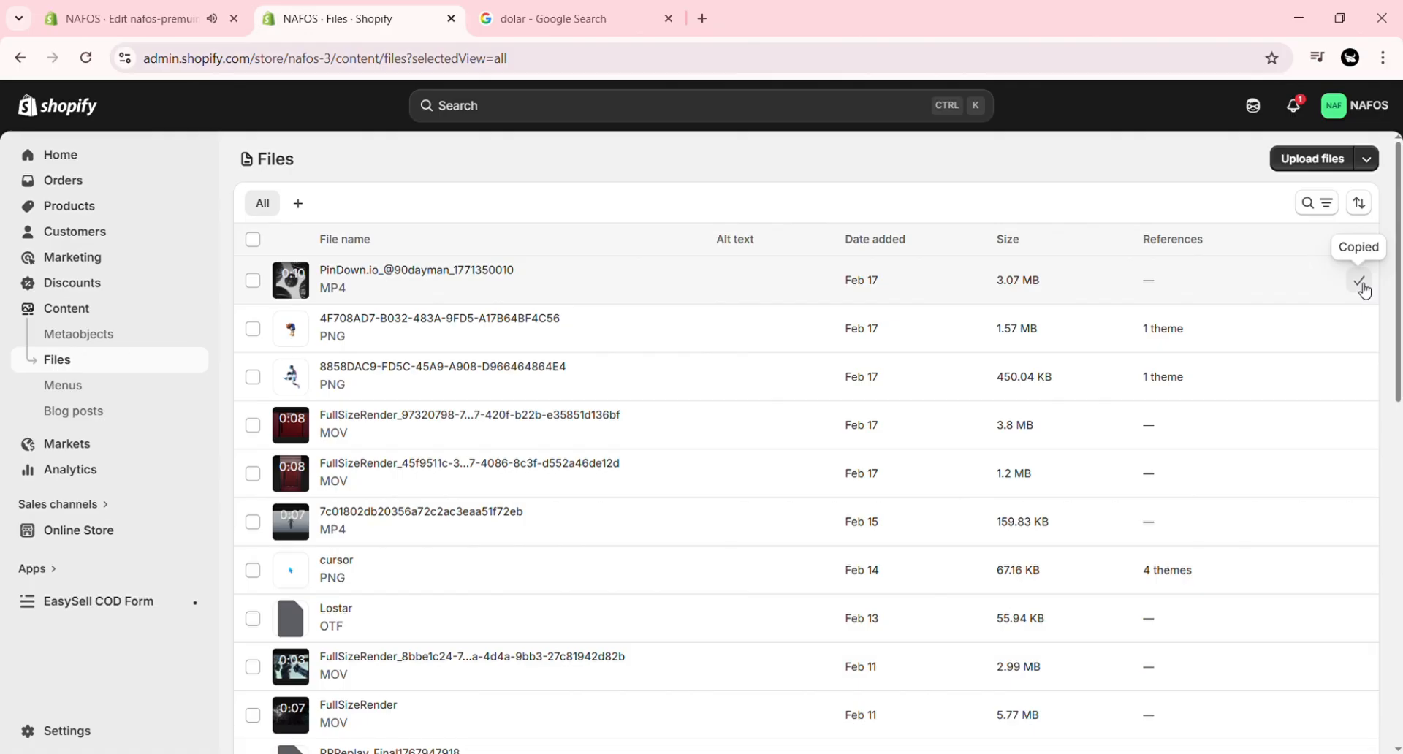
pyautogui.click(158, 18)
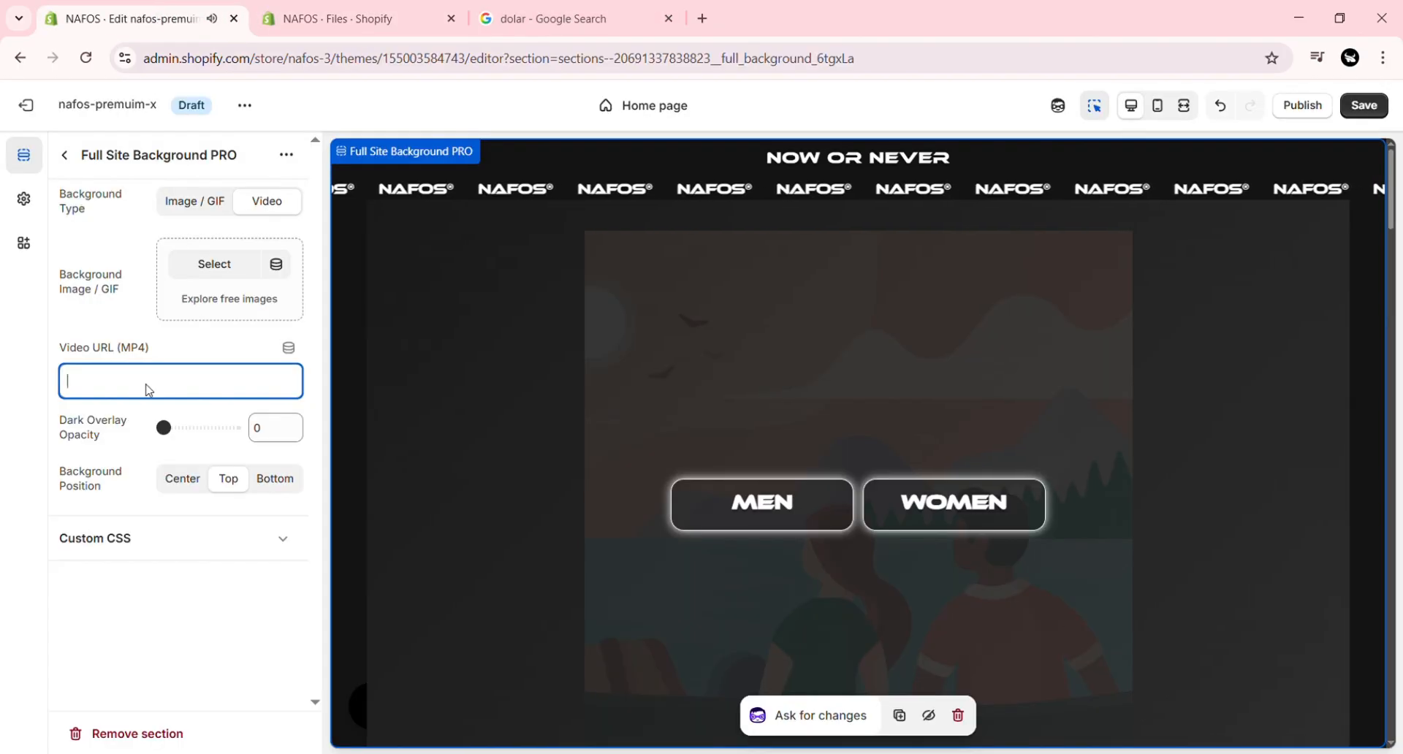
pyautogui.write('https://cdn.shopify.com/videos/c/o/v/fd31c04c0fee4fe1955722db8fbbd574.mp4')
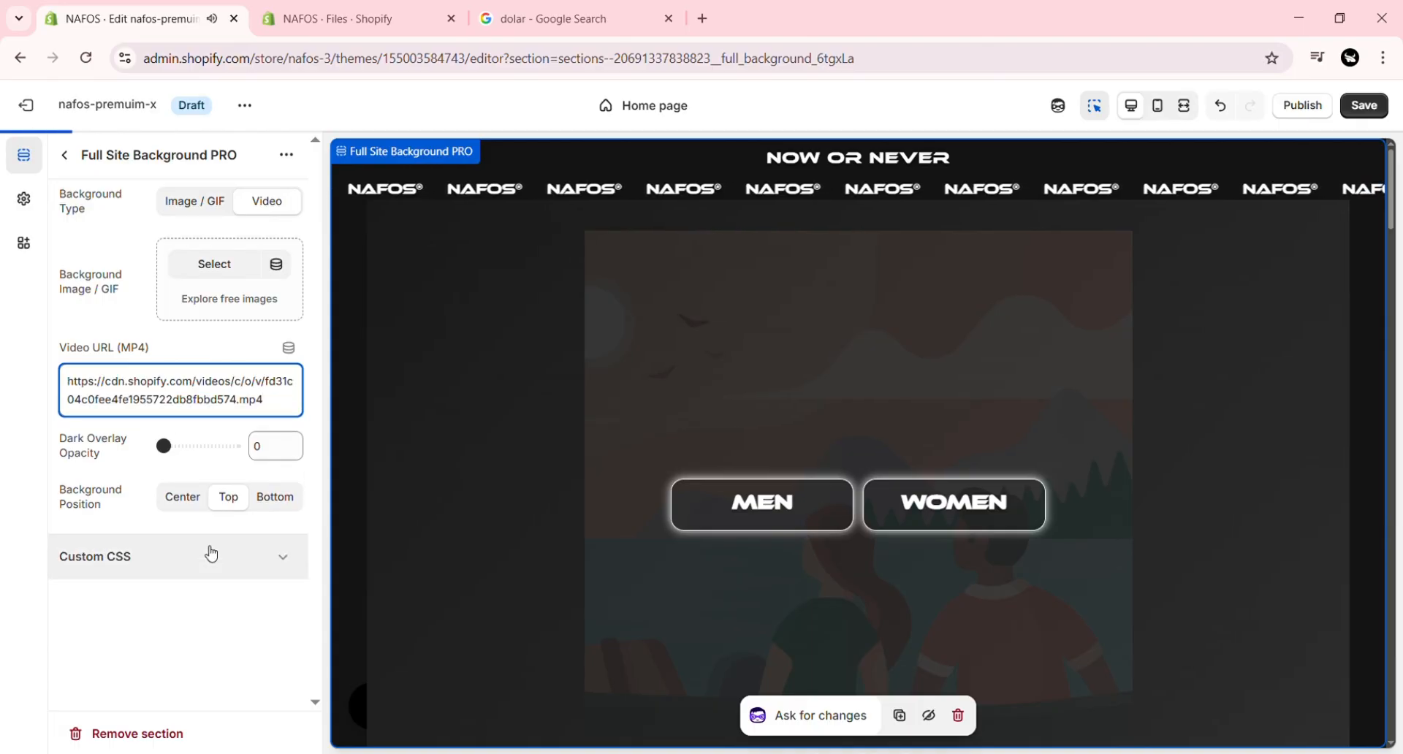
pyautogui.moveTo(1391, 189)
pyautogui.mouseDown()
pyautogui.moveTo(1396, 352)
pyautogui.moveTo(1397, 179)
pyautogui.mouseUp()
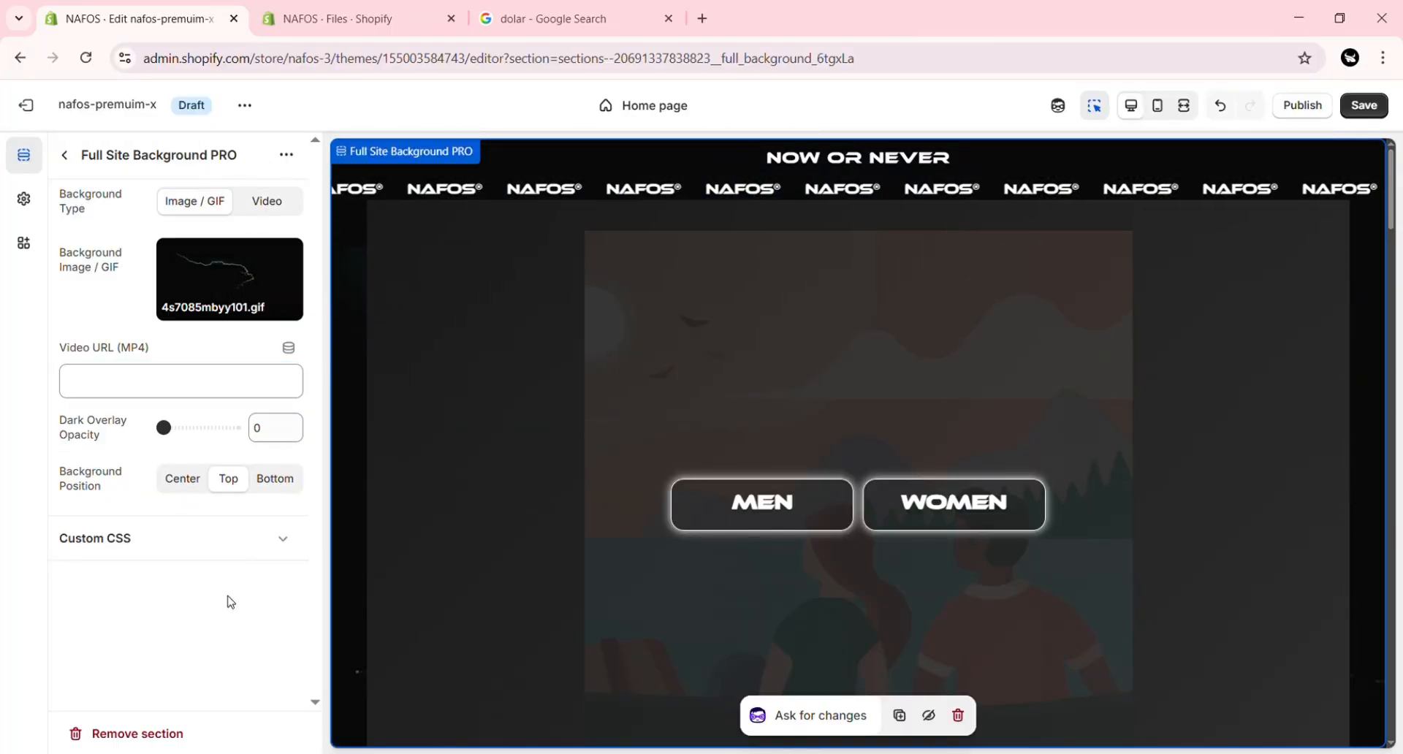
# Step: Give the Custom Cursor section the cursor.png image and set the cursor size to 62 px
pyautogui.click(65, 155)
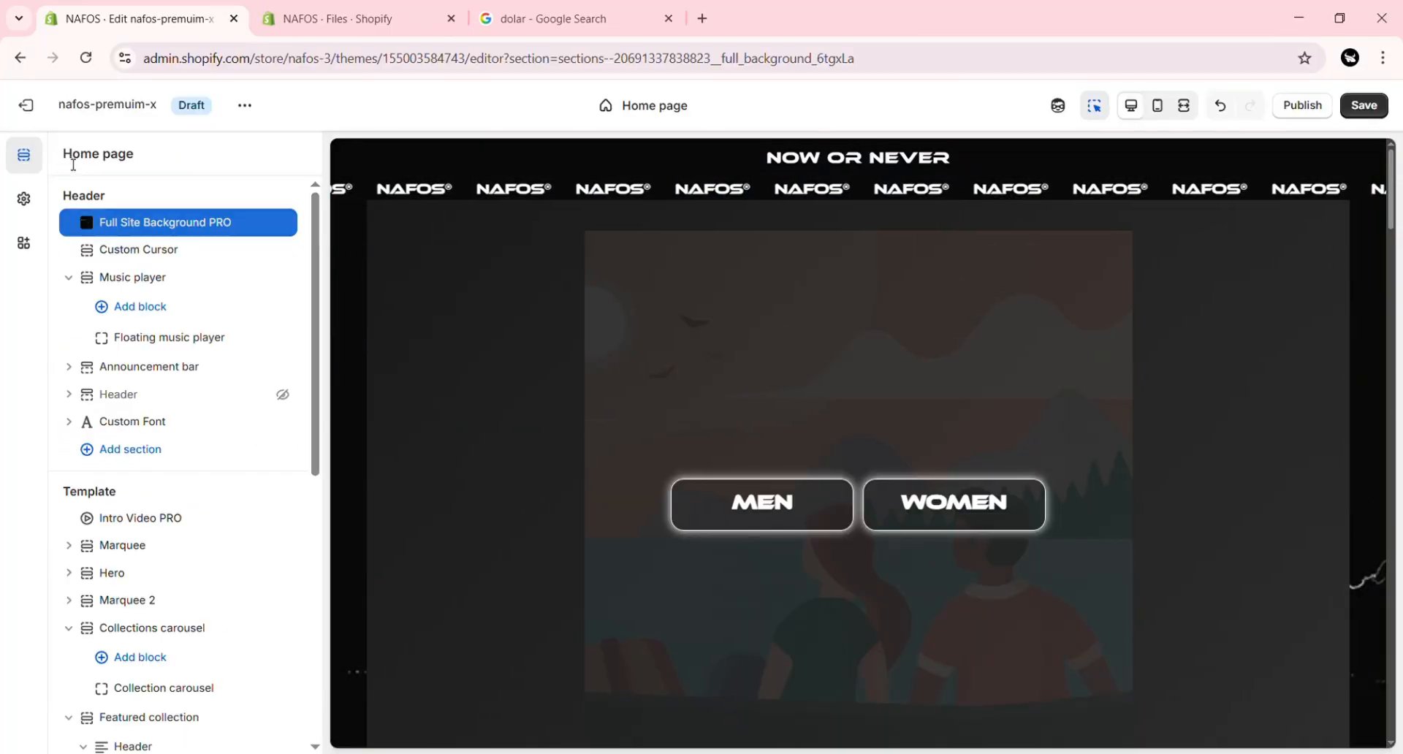
pyautogui.click(132, 252)
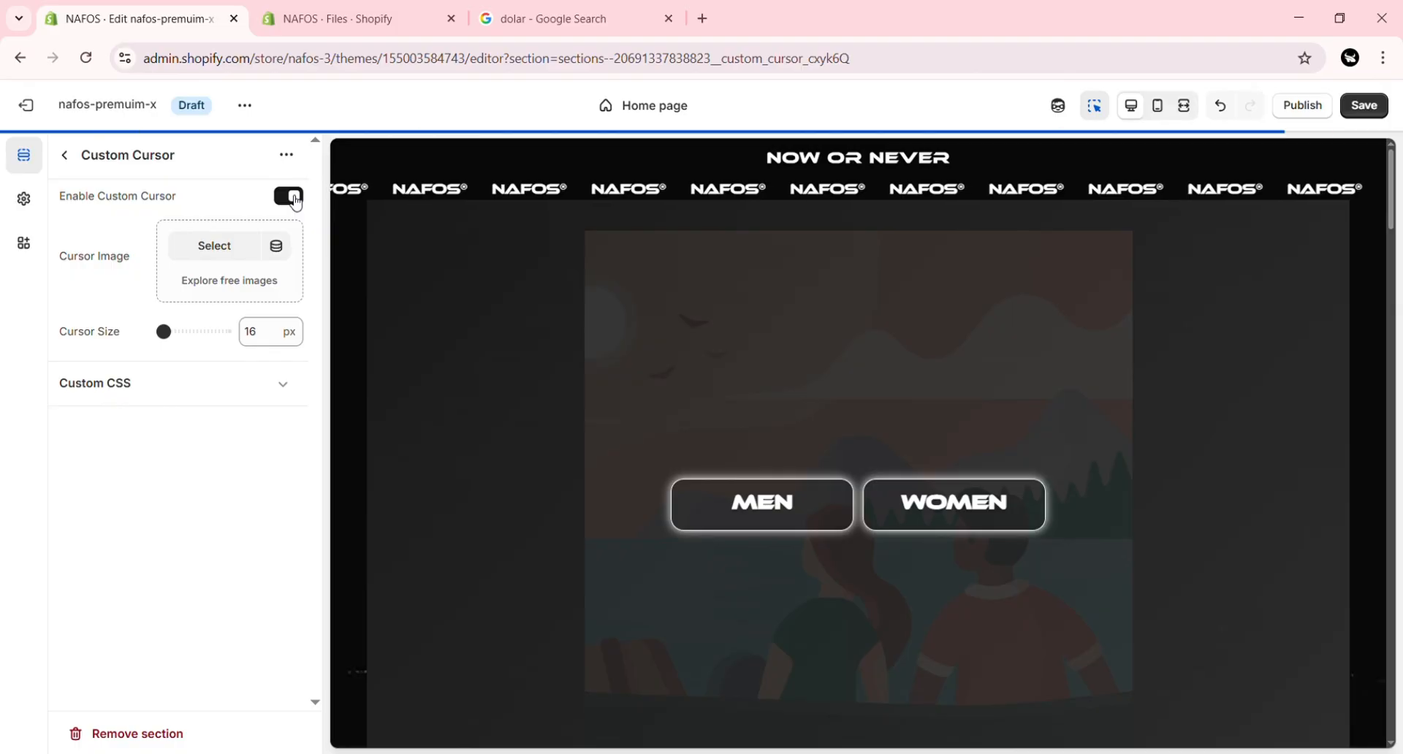
pyautogui.click(221, 251)
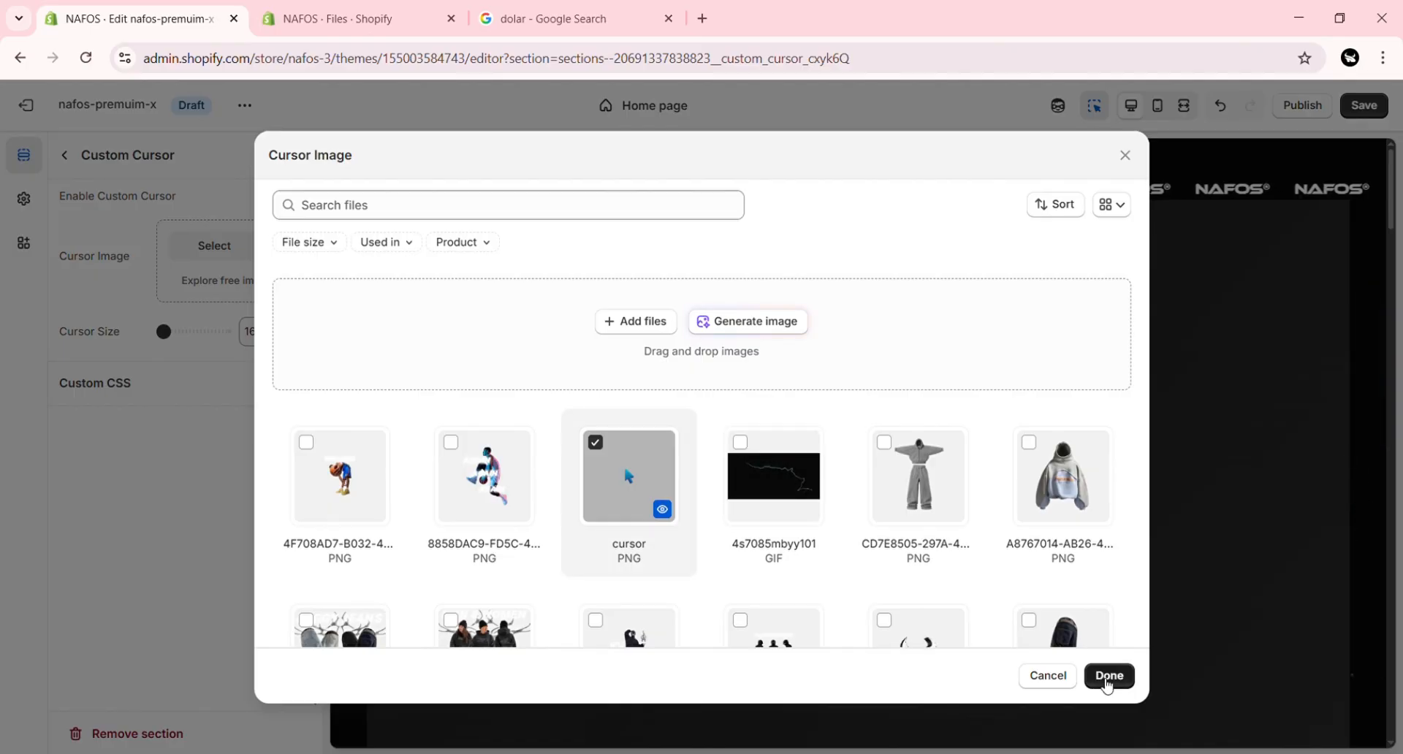
pyautogui.click(1109, 677)
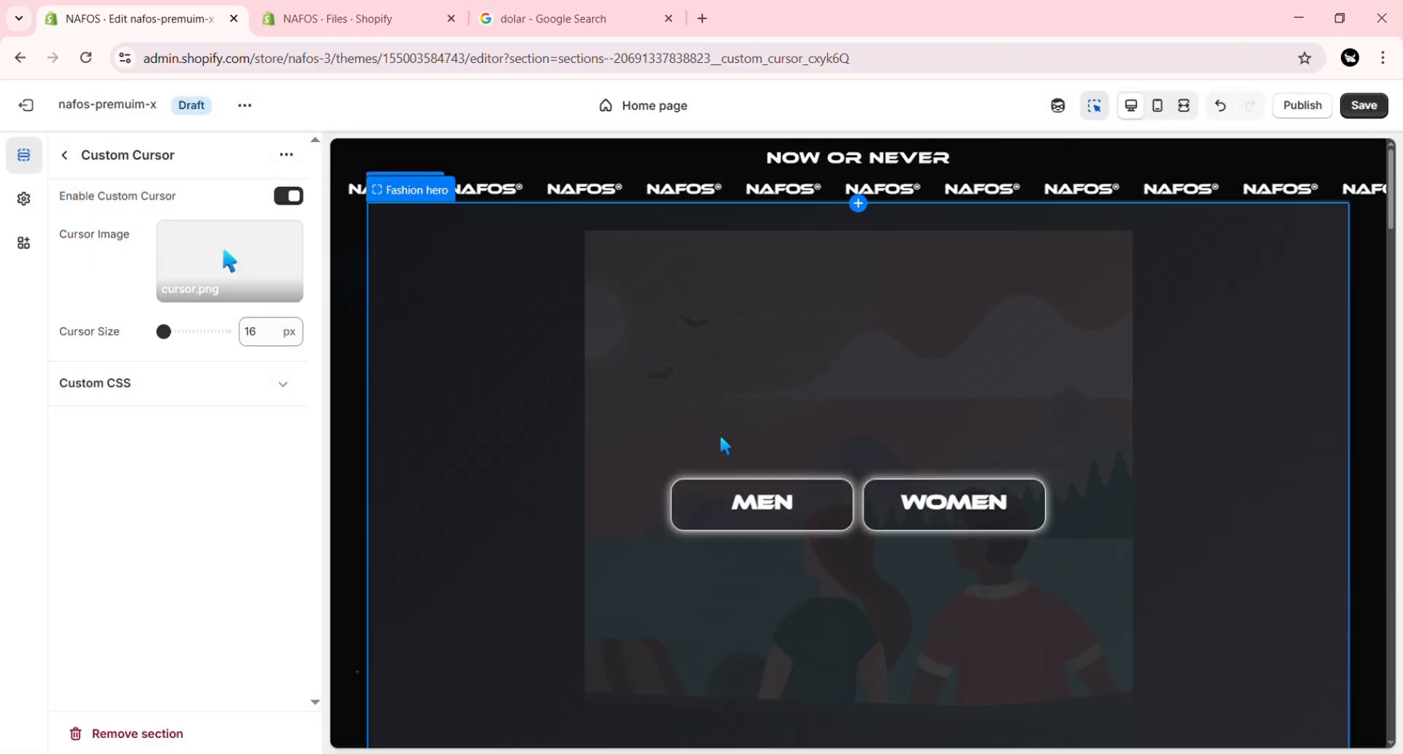
pyautogui.click(171, 336)
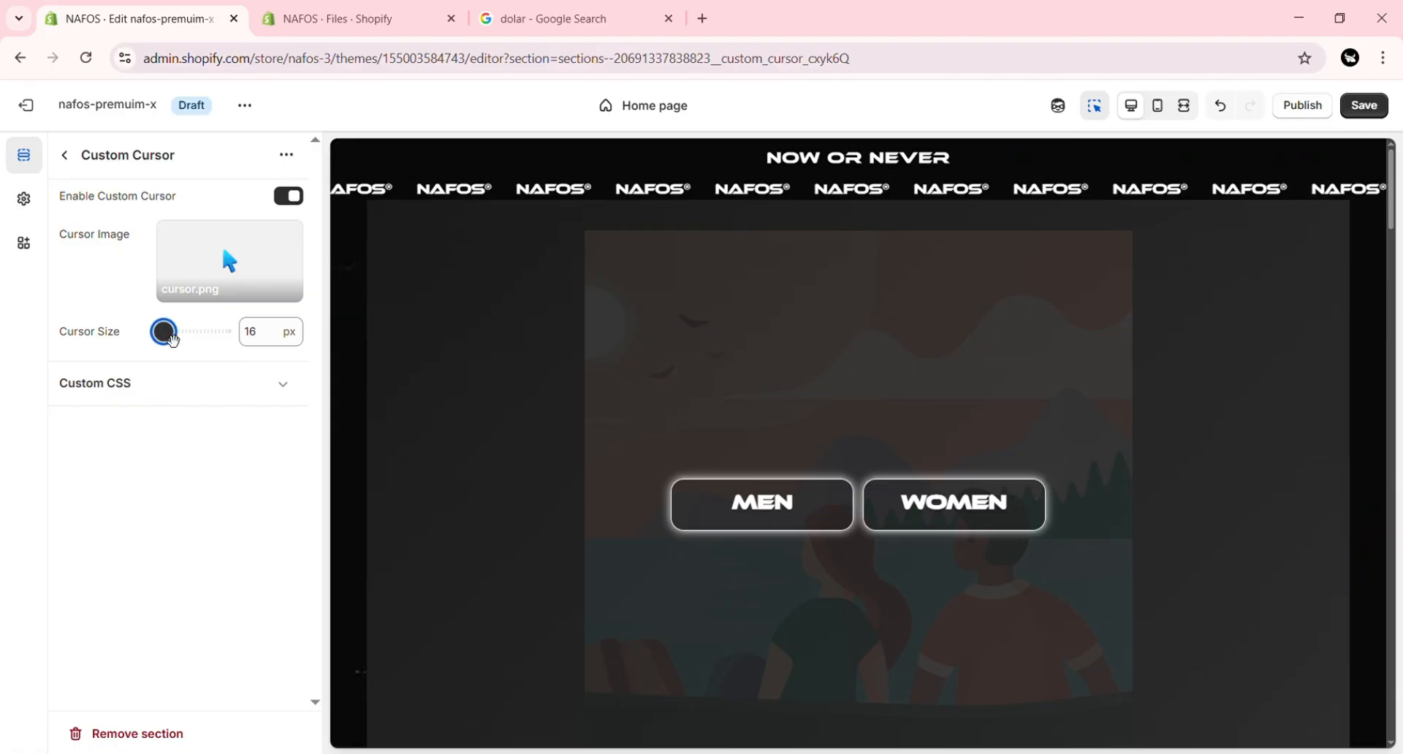
pyautogui.moveTo(173, 339); pyautogui.dragTo(186, 336)
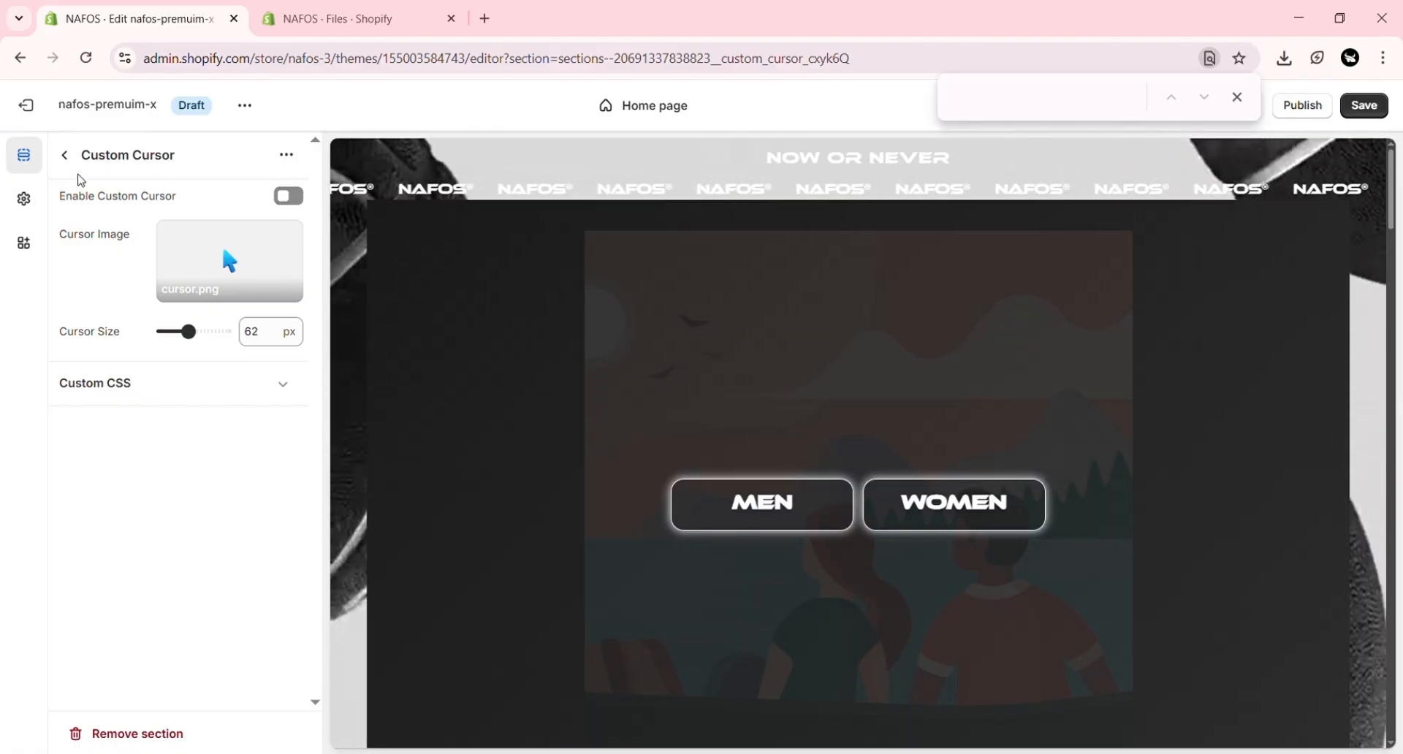
# Step: Set the floating music player's audio URL to the producesplatinum-vlog-hip-hop-483574.mp3 link from the store's files and enable the player
pyautogui.click(65, 154)
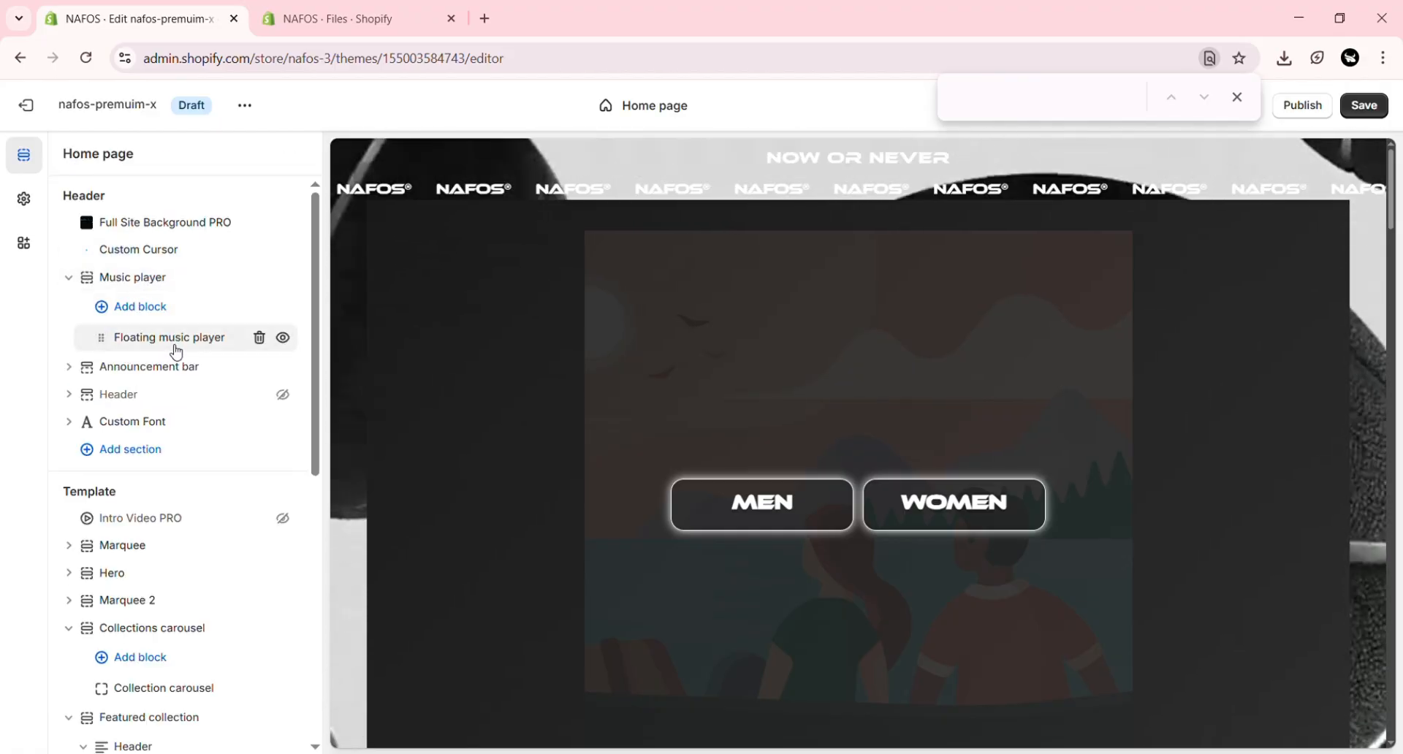
pyautogui.click(176, 349)
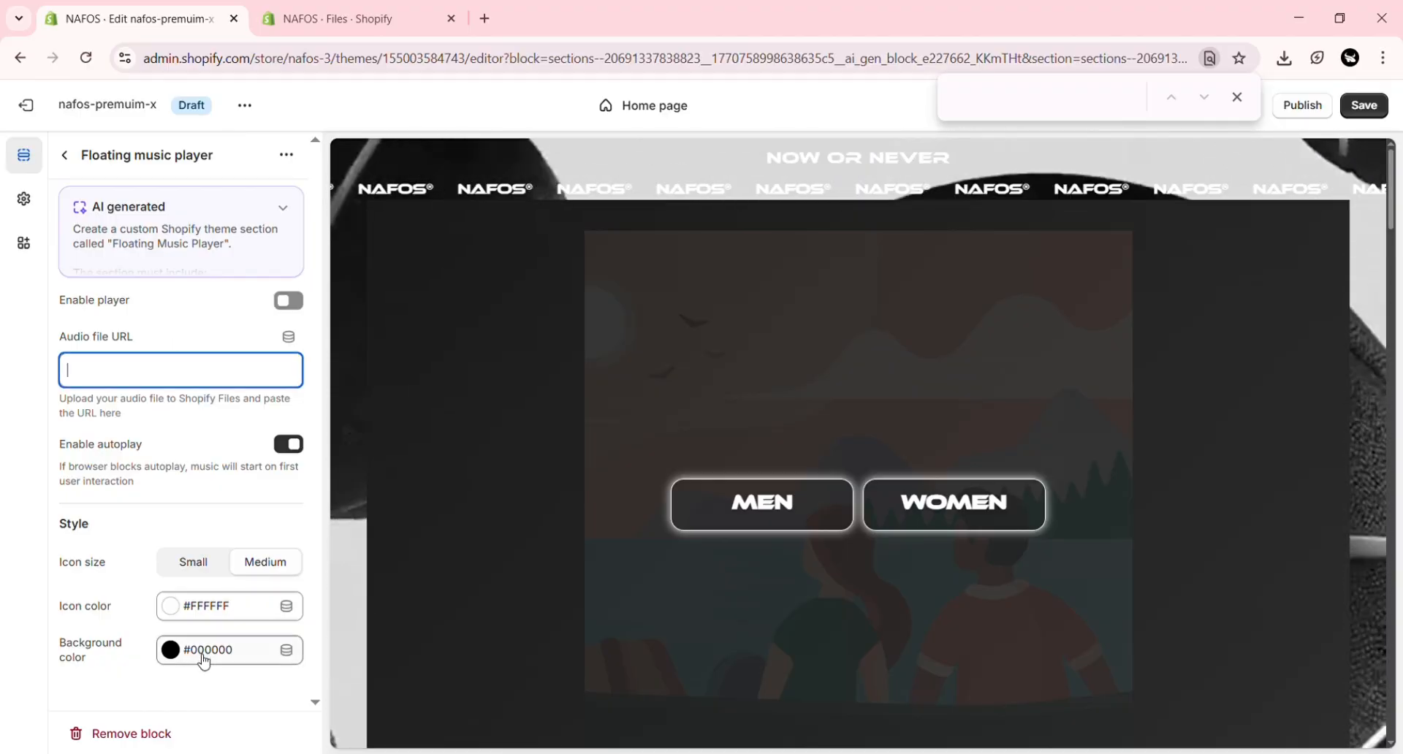
pyautogui.click(334, 6)
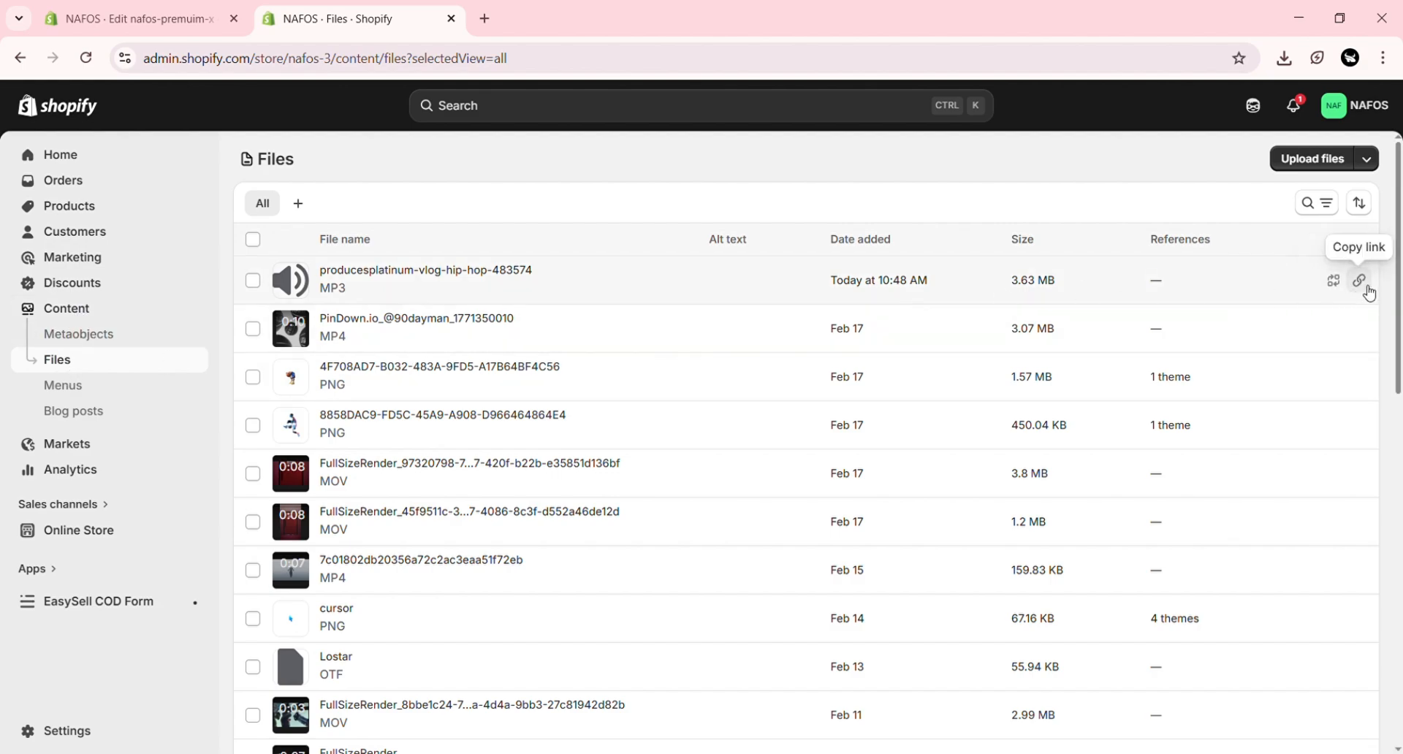
pyautogui.click(189, 6)
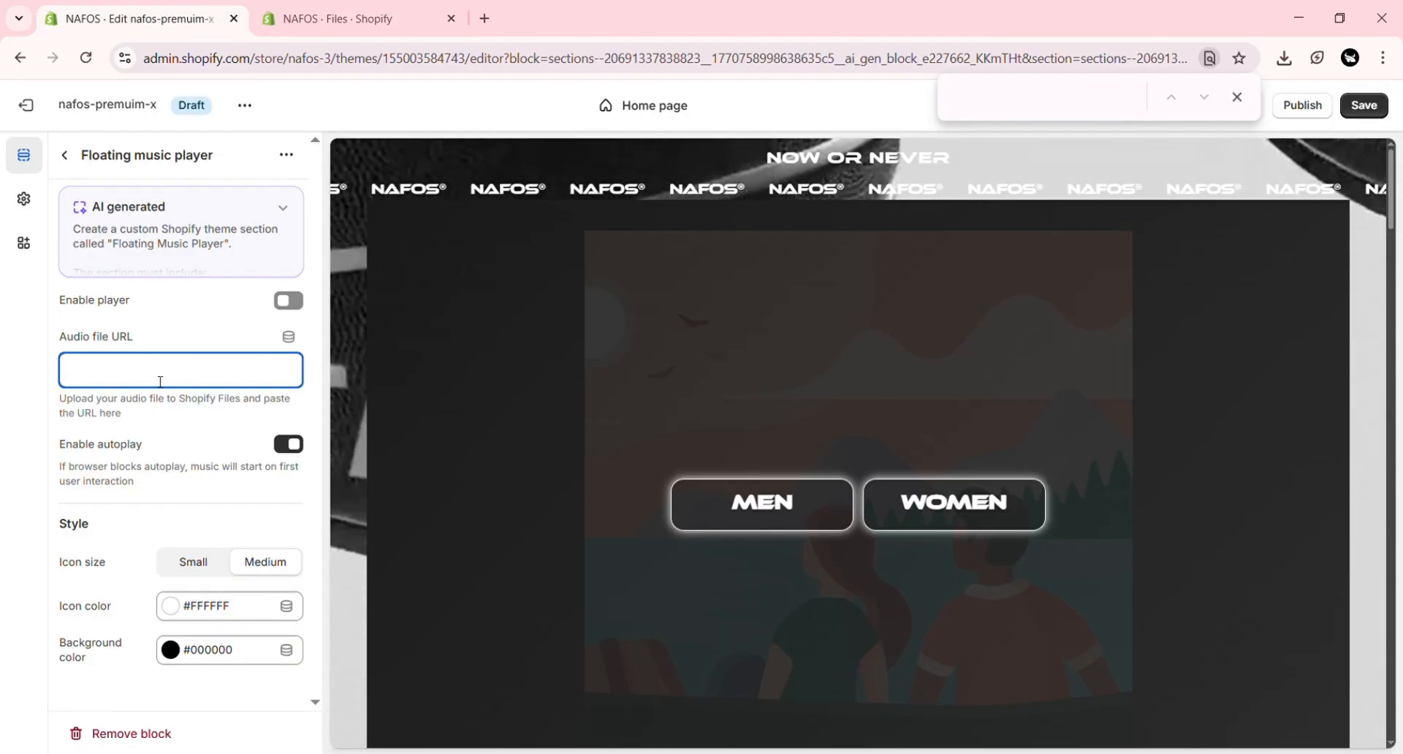
pyautogui.hotkey('ctrl', 'v')
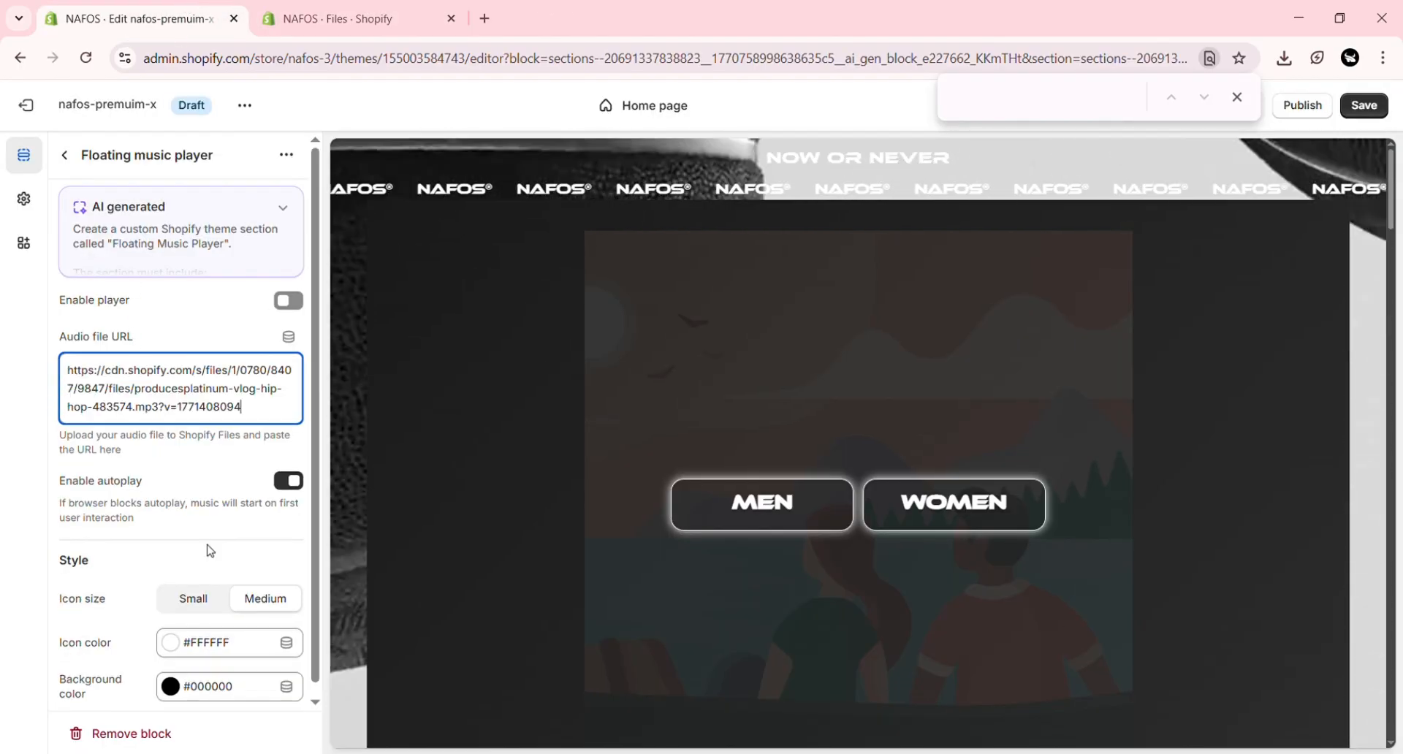
pyautogui.click(289, 301)
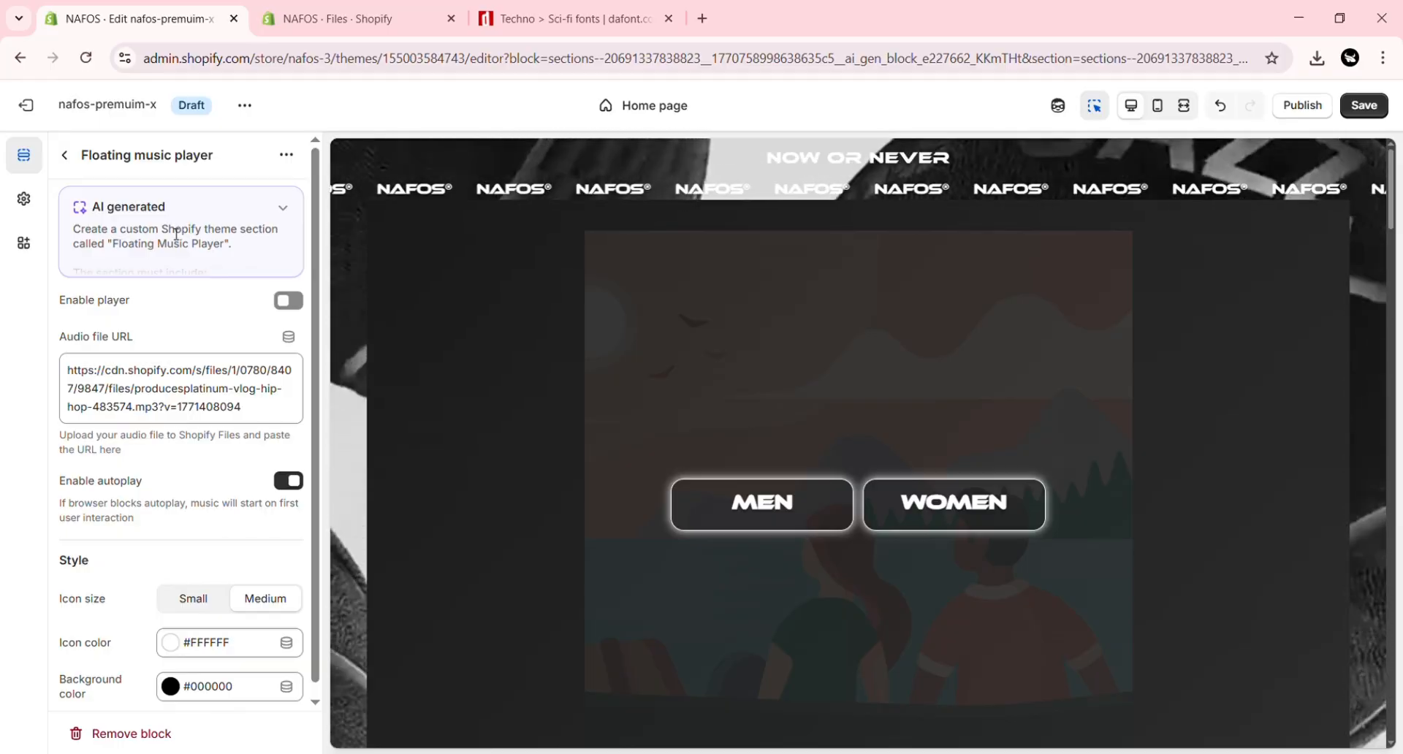
# Step: Open the Custom Font section's Font block, download Batman Forever from dafont.com, and upload batmfo.otf to the store's files
pyautogui.click(65, 155)
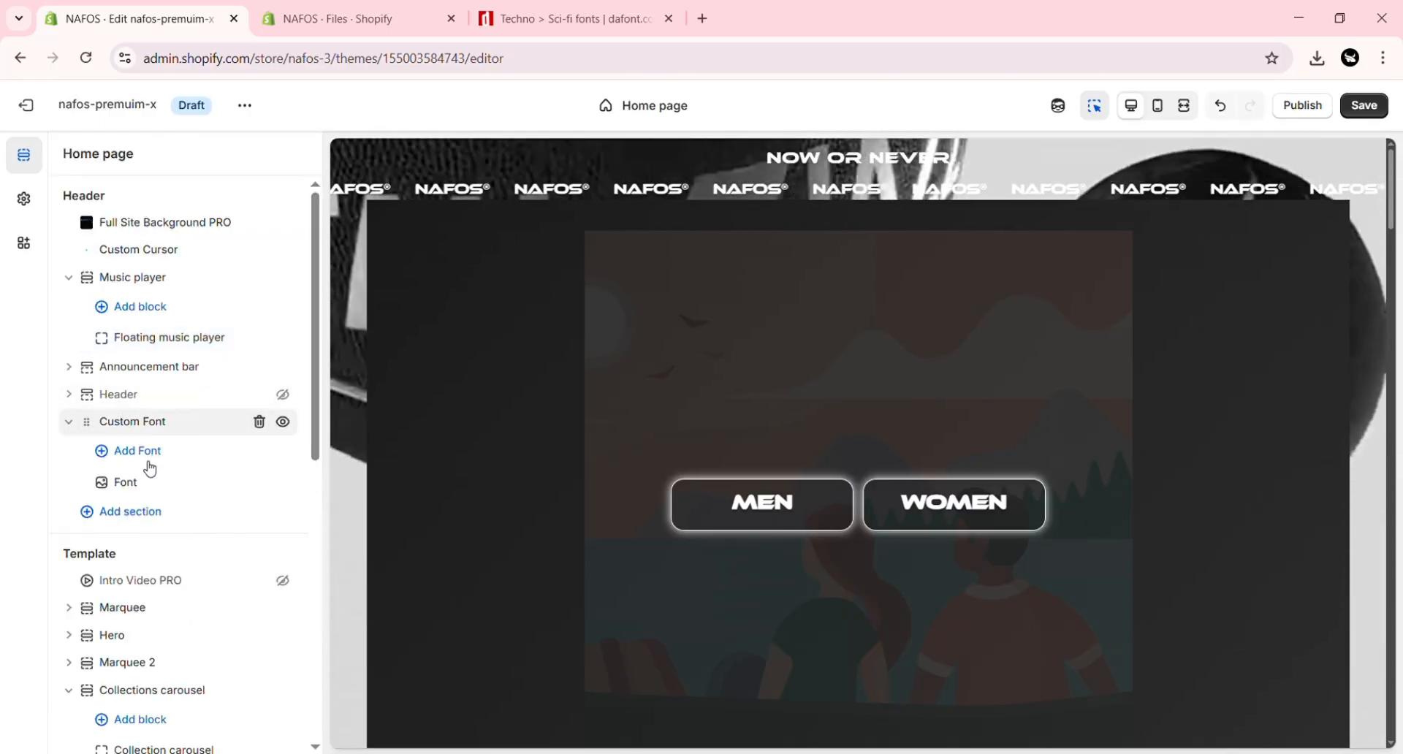
pyautogui.click(132, 482)
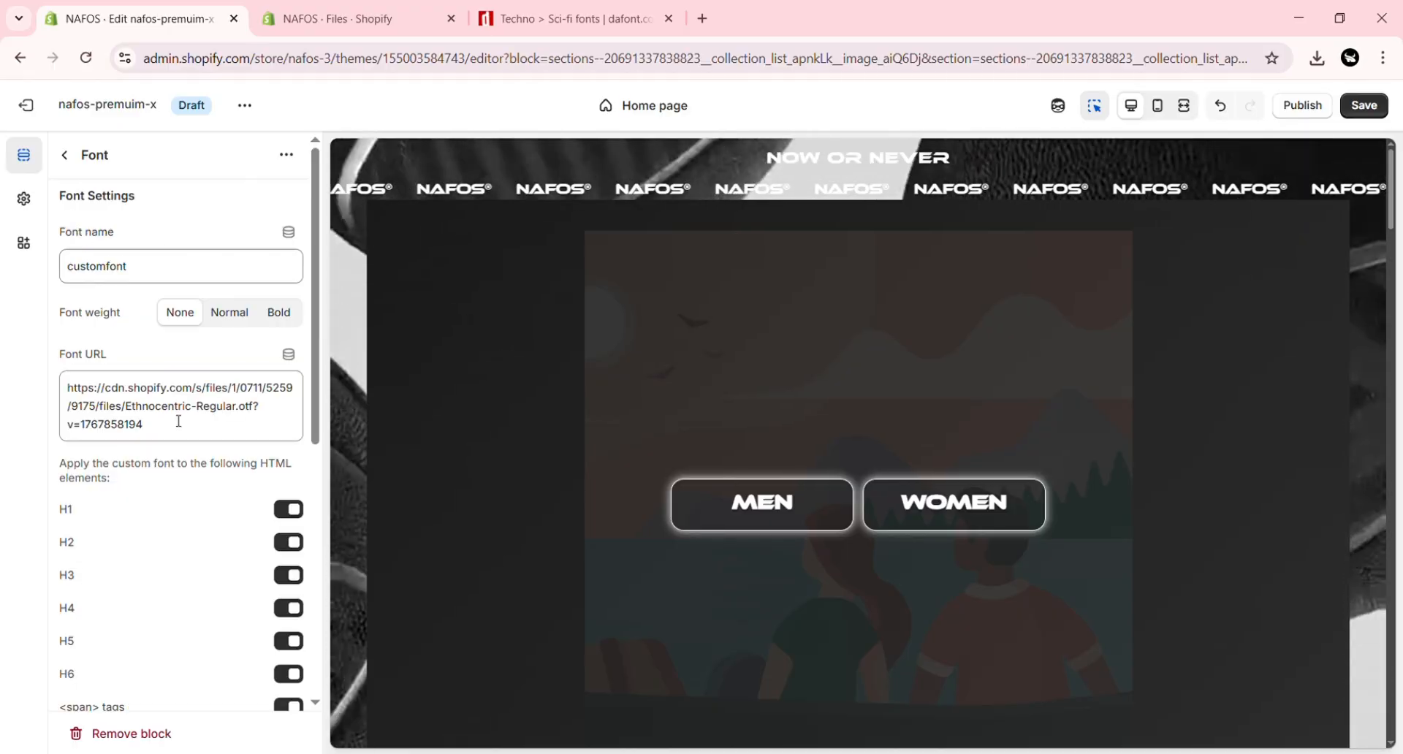
pyautogui.click(580, 12)
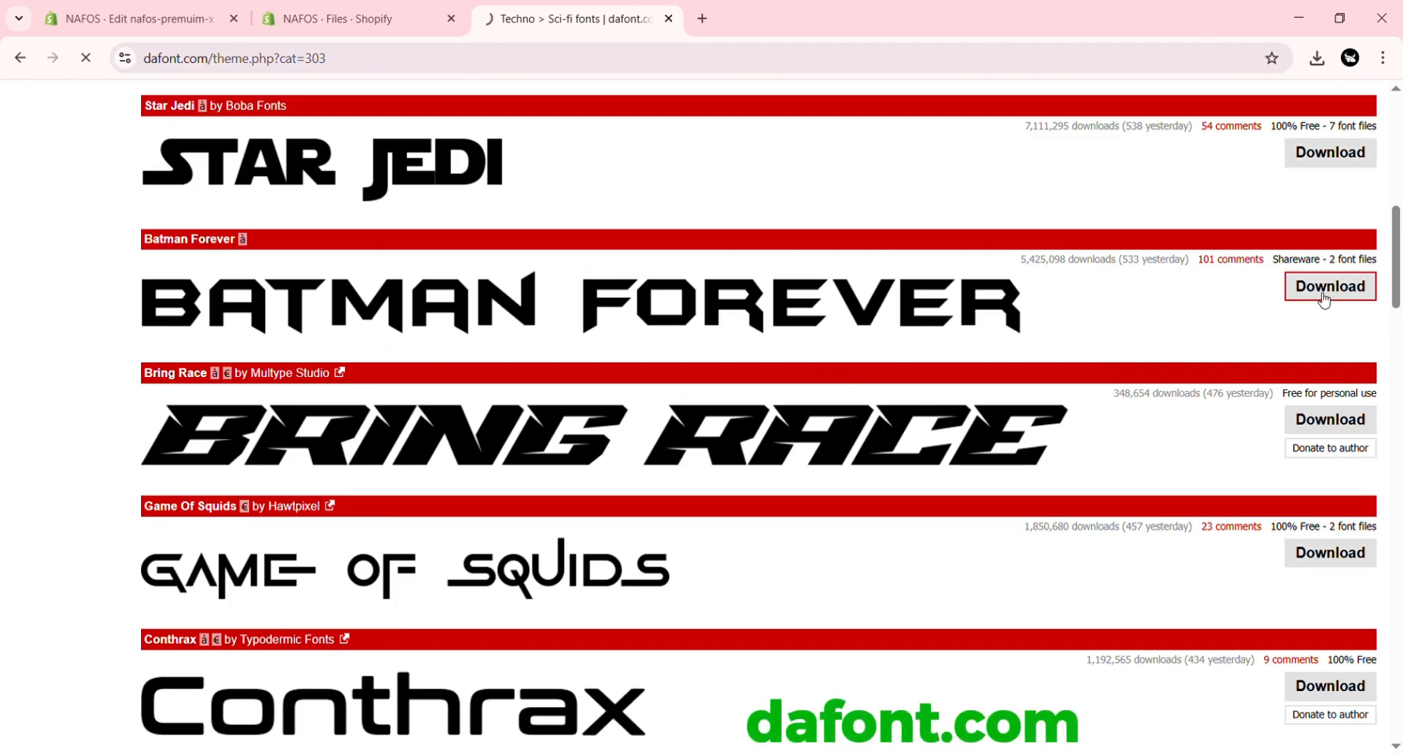
pyautogui.click(400, 10)
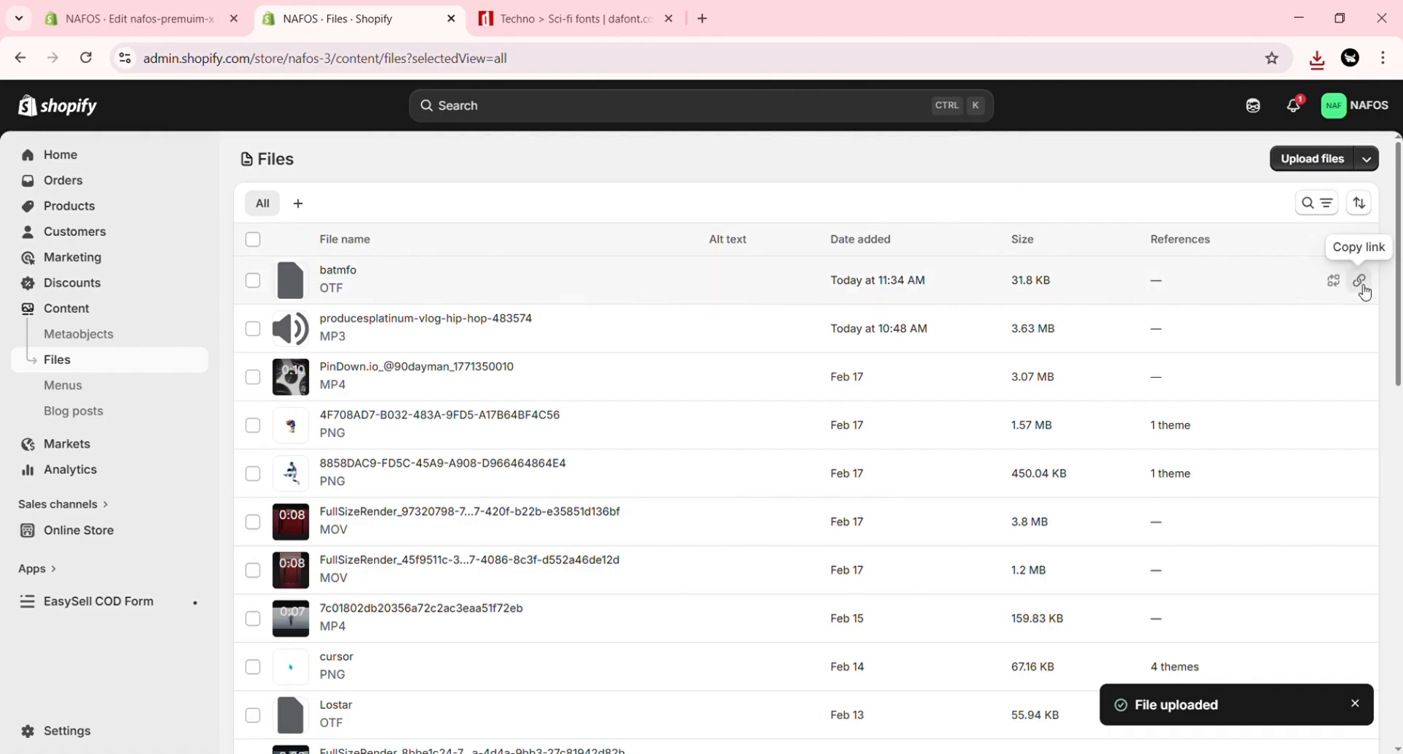
# Step: Replace the Font block's URL with the uploaded batmfo.otf link and name the font BATMAN FONT
pyautogui.click(188, 6)
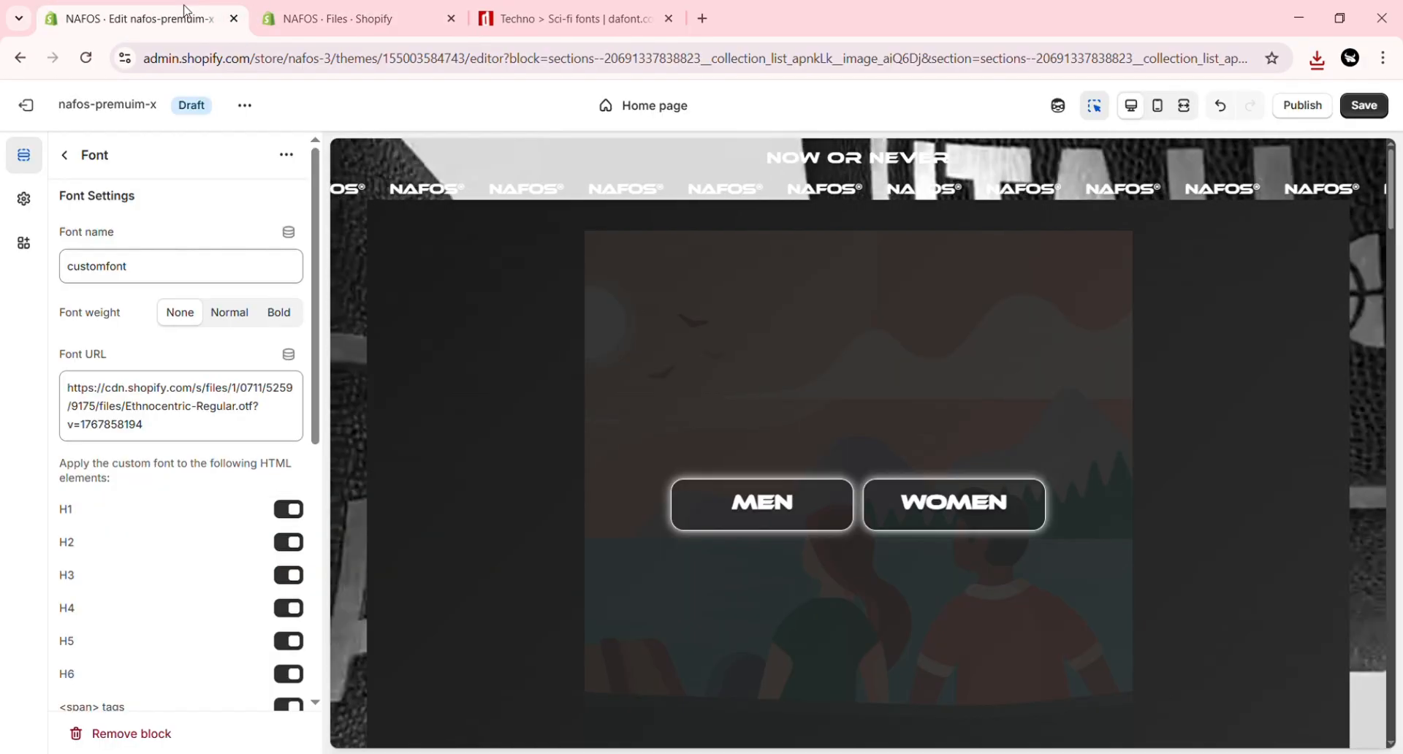
pyautogui.doubleClick(222, 408)
pyautogui.click(221, 407)
pyautogui.hotkey('ctrl', 'a')
pyautogui.hotkey('ctrl', 'v')
pyautogui.moveTo(150, 267); pyautogui.dragTo(49, 265)
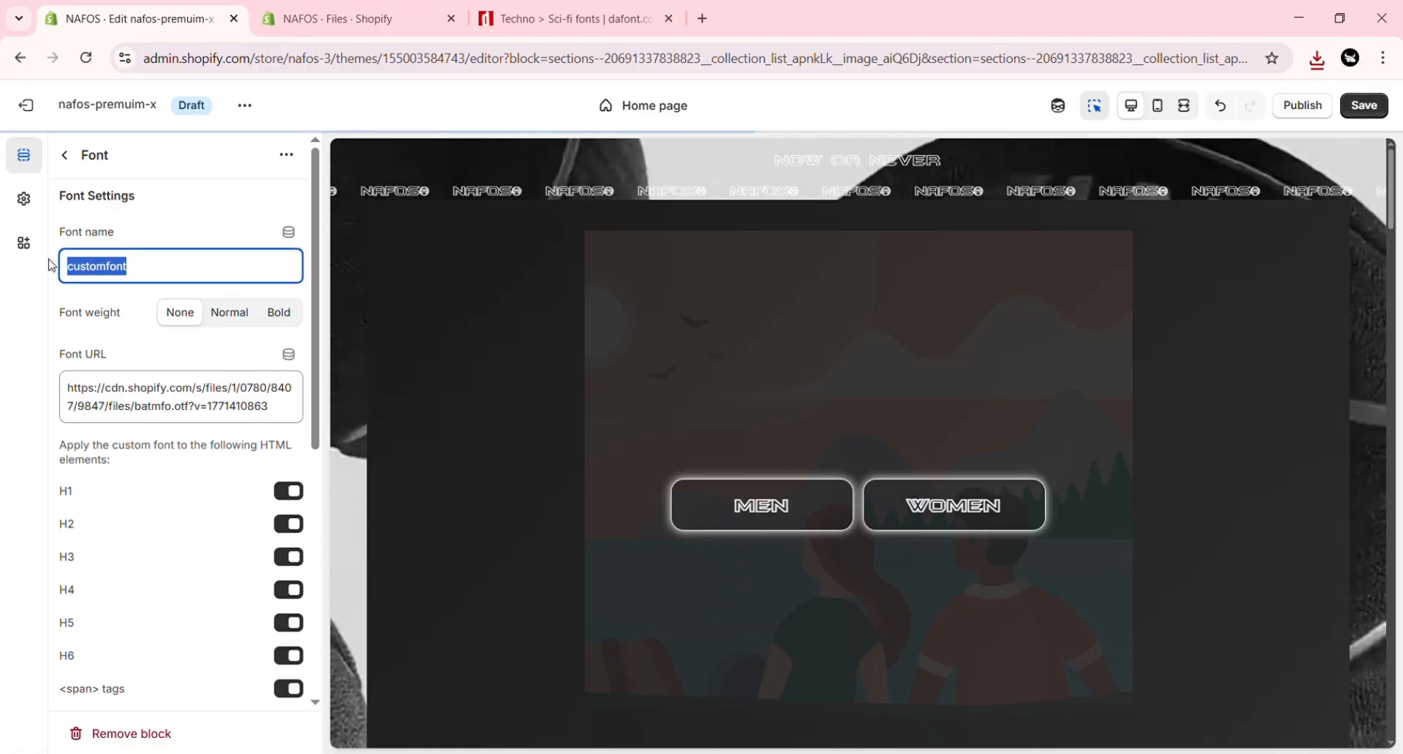
pyautogui.write('BATMAN FONT')
pyautogui.click(192, 347)
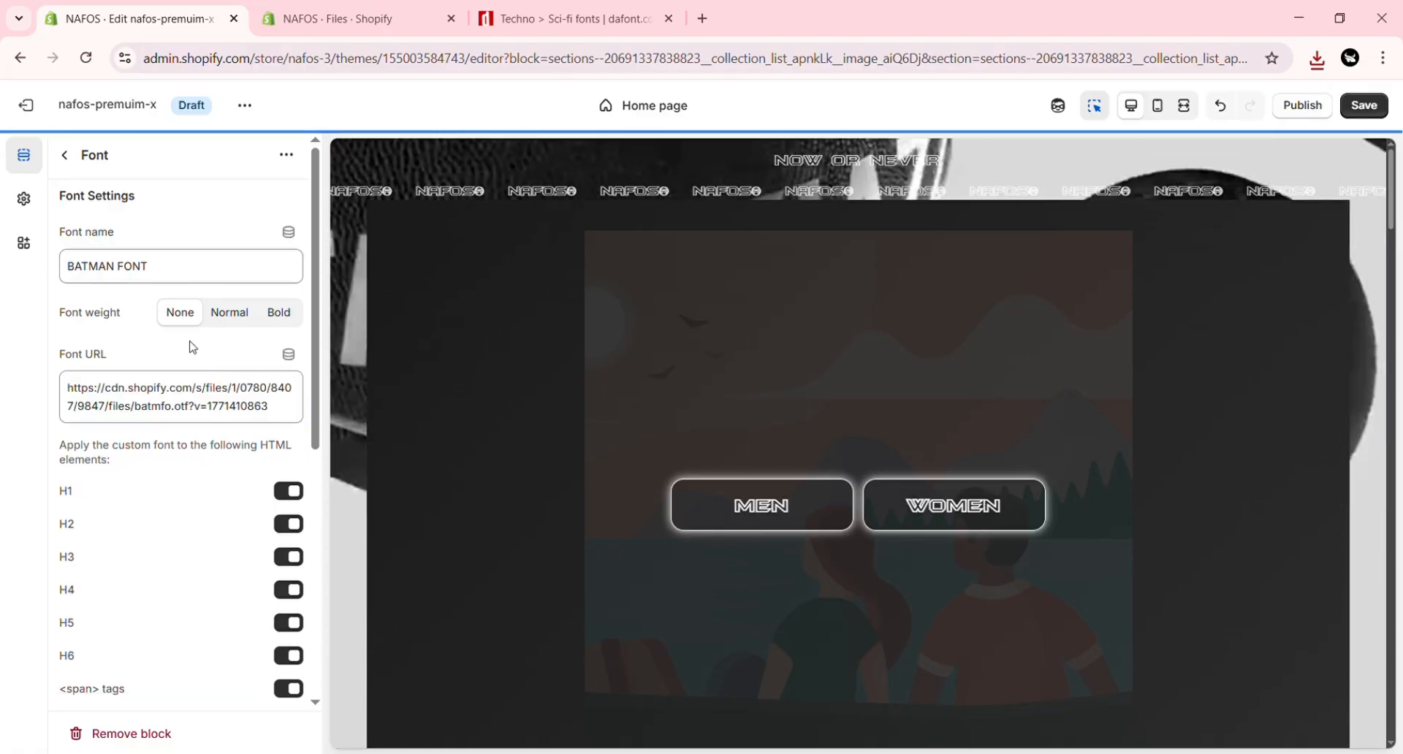
# Step: Set the custom font's weight to Normal and turn off its use for H1 elements
pyautogui.click(235, 314)
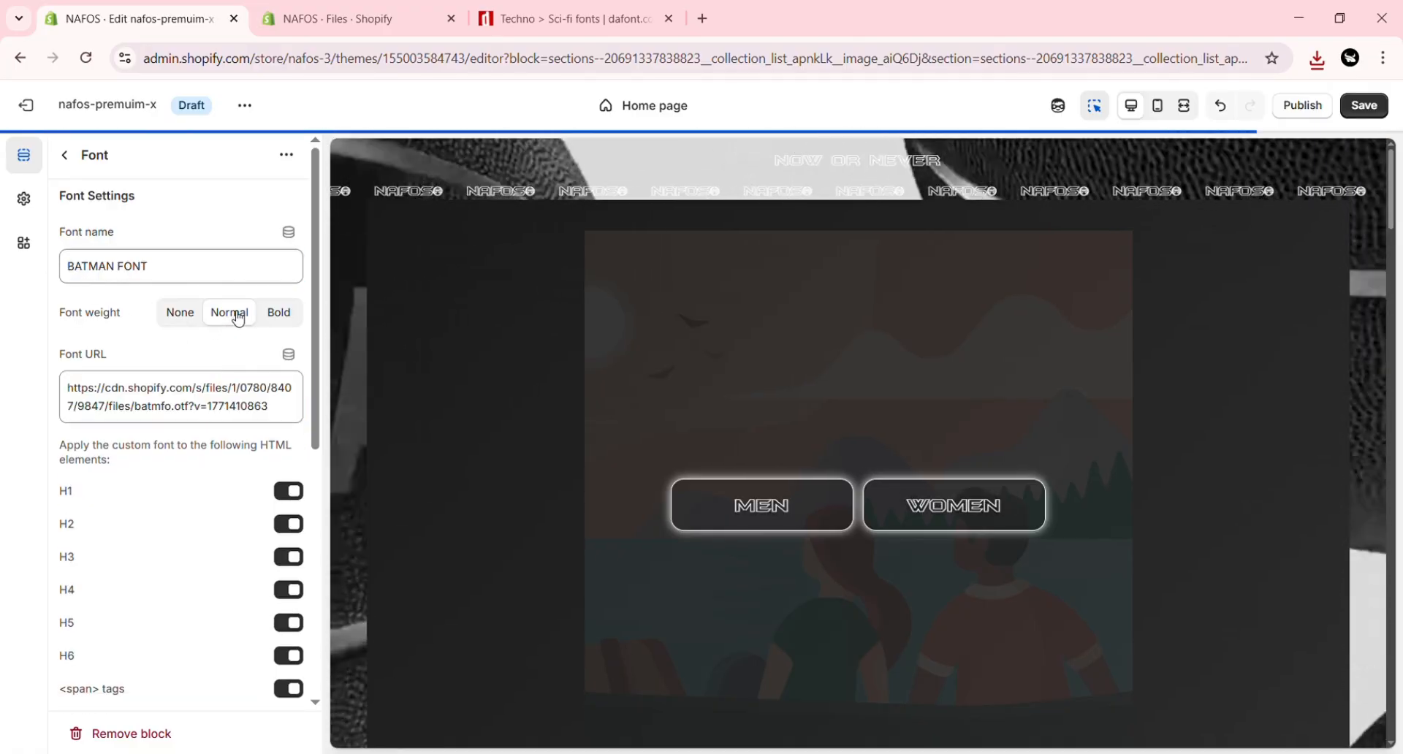
pyautogui.scroll(-3, 295, 331)
pyautogui.click(295, 316)
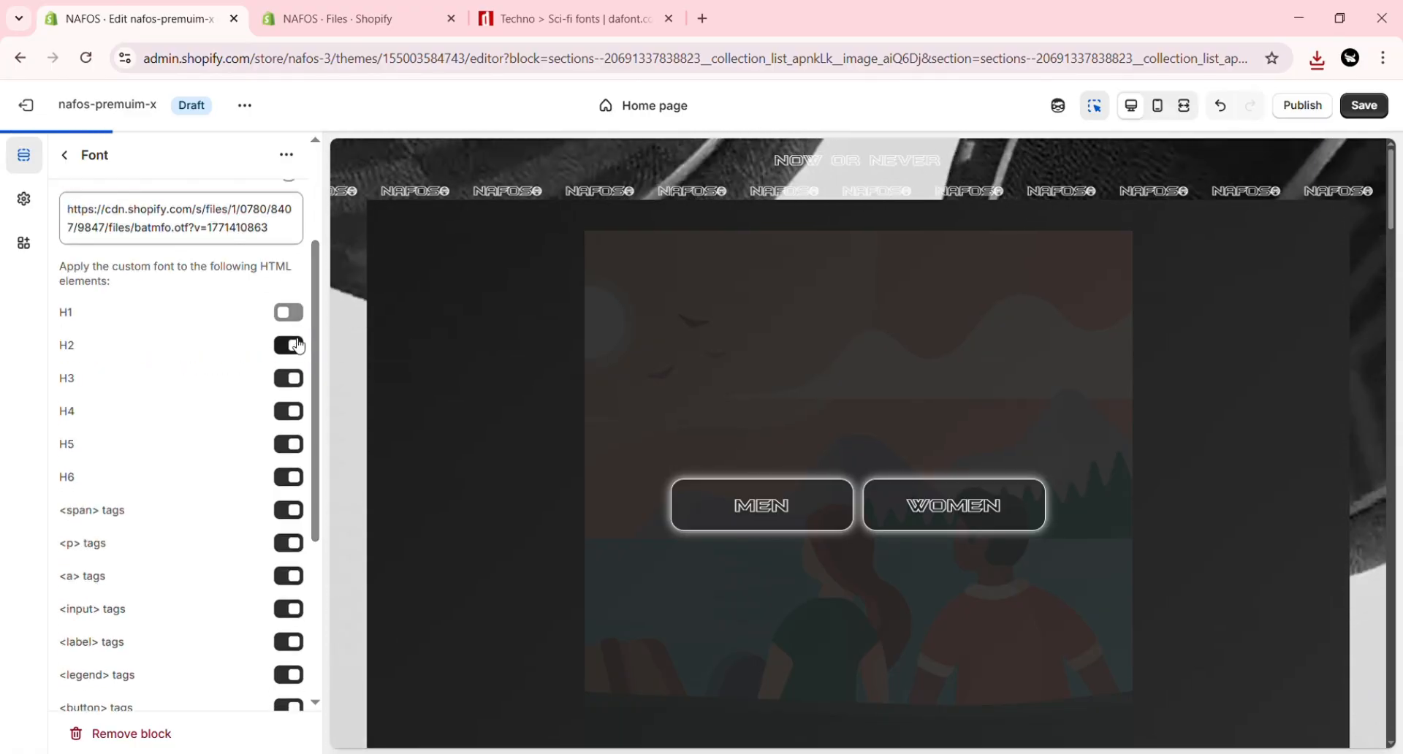
# Step: Turn the custom font back on for the H1 and H2 elements
pyautogui.click(296, 342)
pyautogui.click(295, 345)
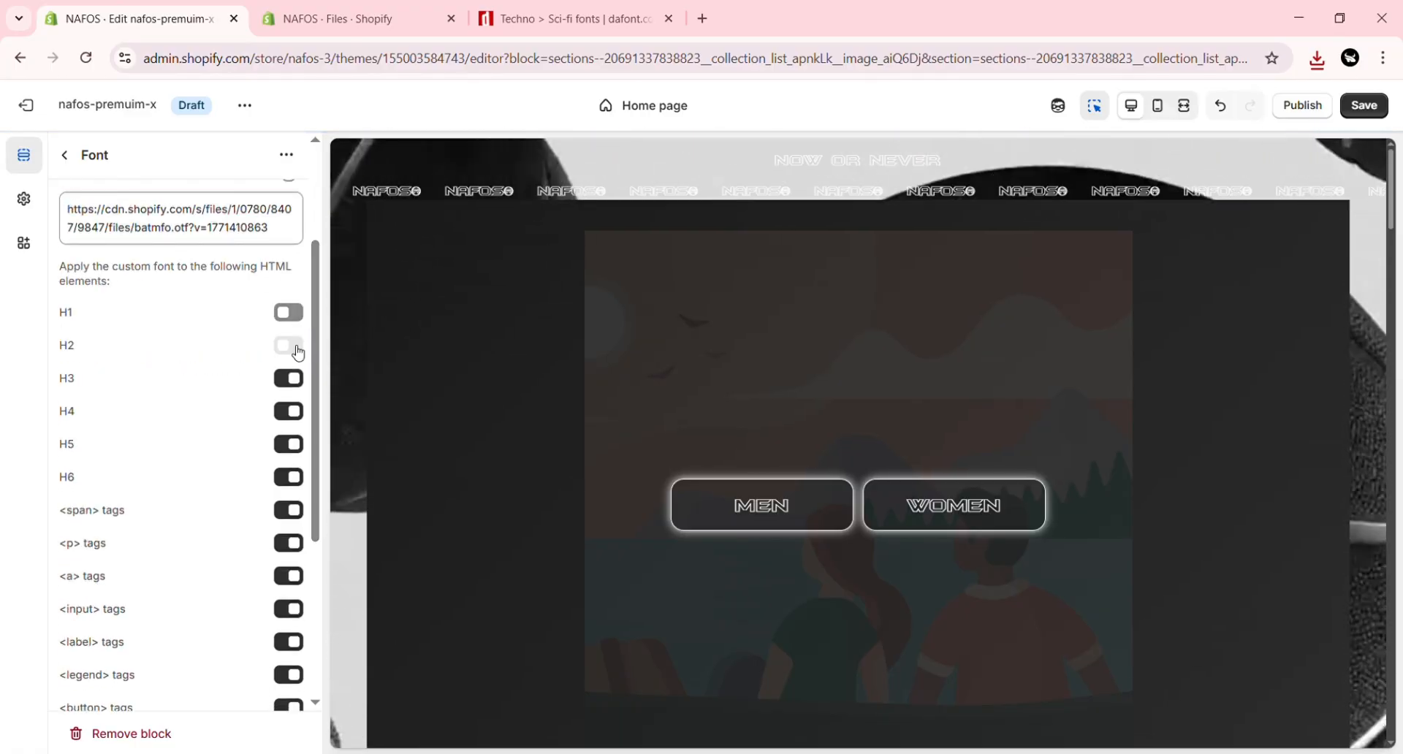
pyautogui.click(295, 314)
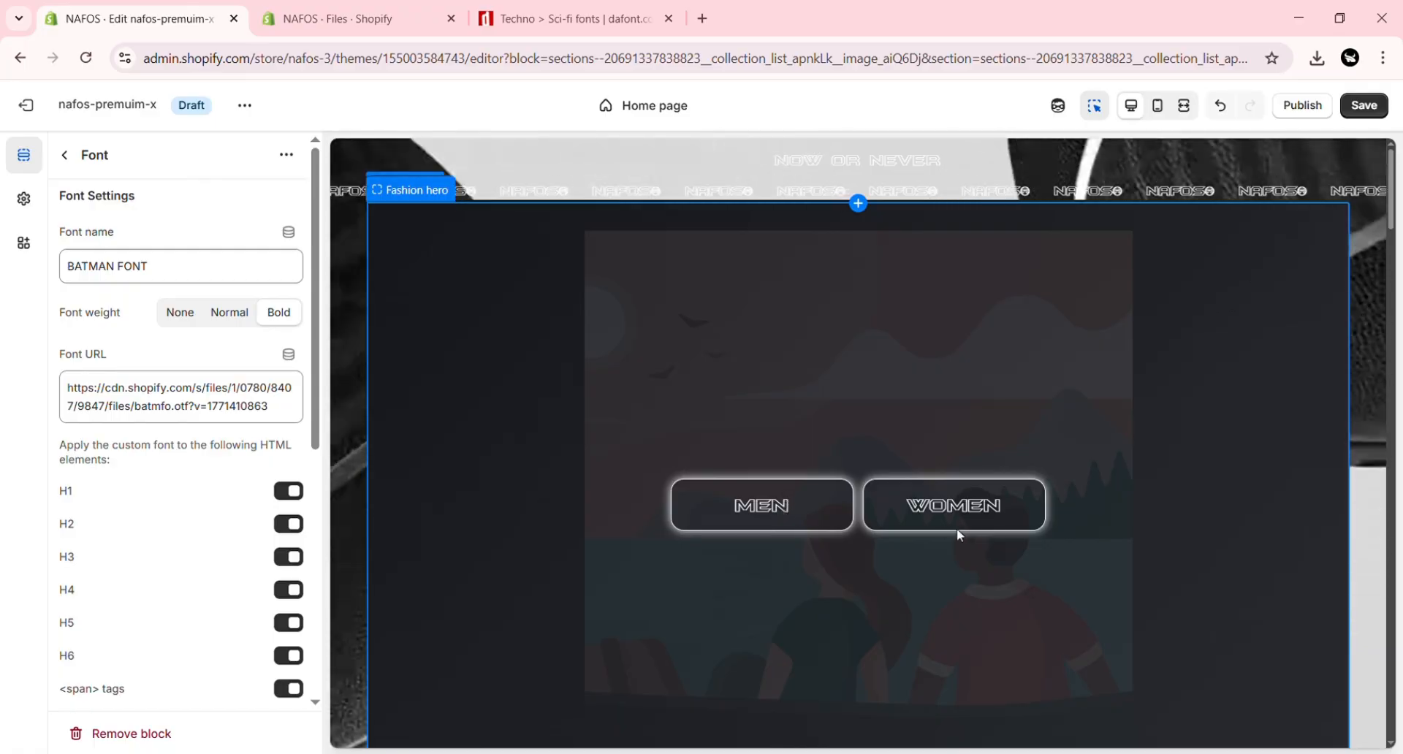
pyautogui.moveTo(1392, 215); pyautogui.dragTo(1391, 333)
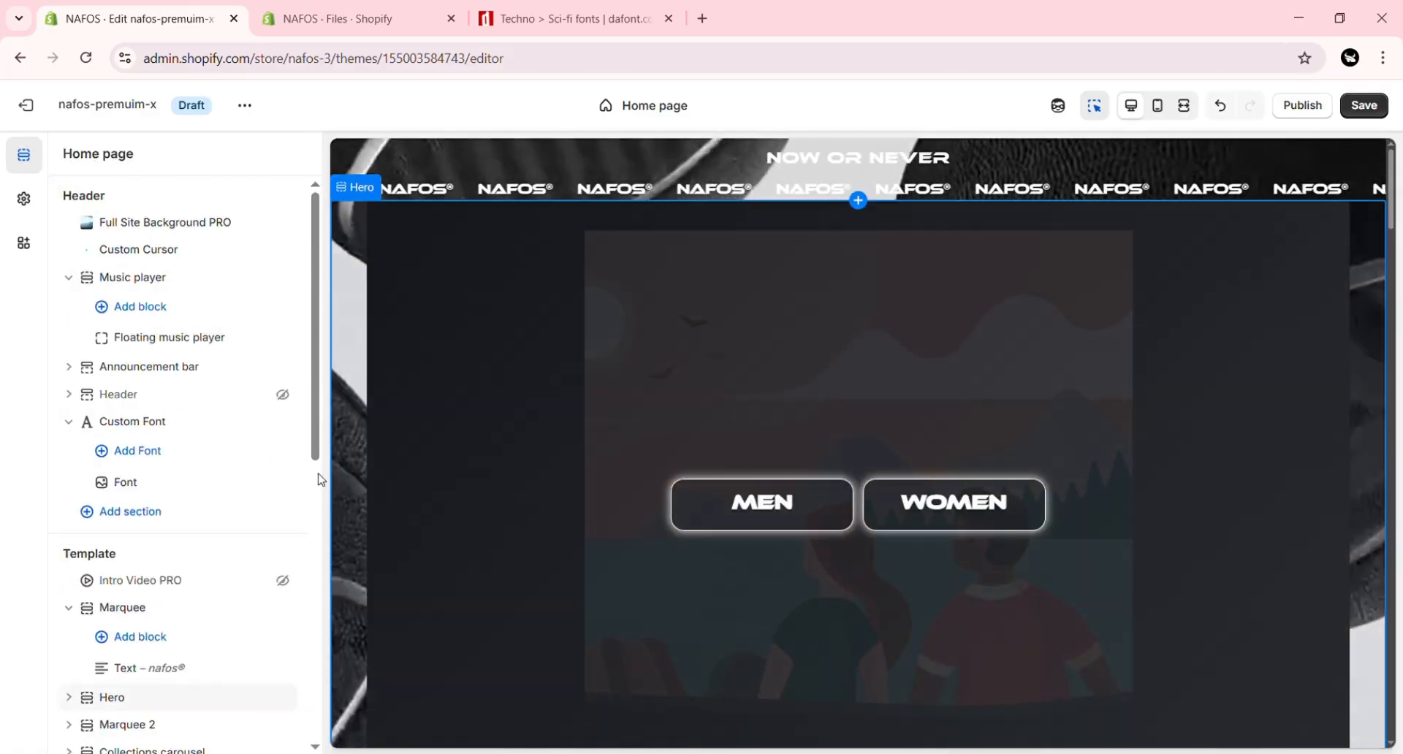
# Step: Change the first Marquee section's text to your brand® and set its font size to 24px
pyautogui.scroll(-3, 322, 387)
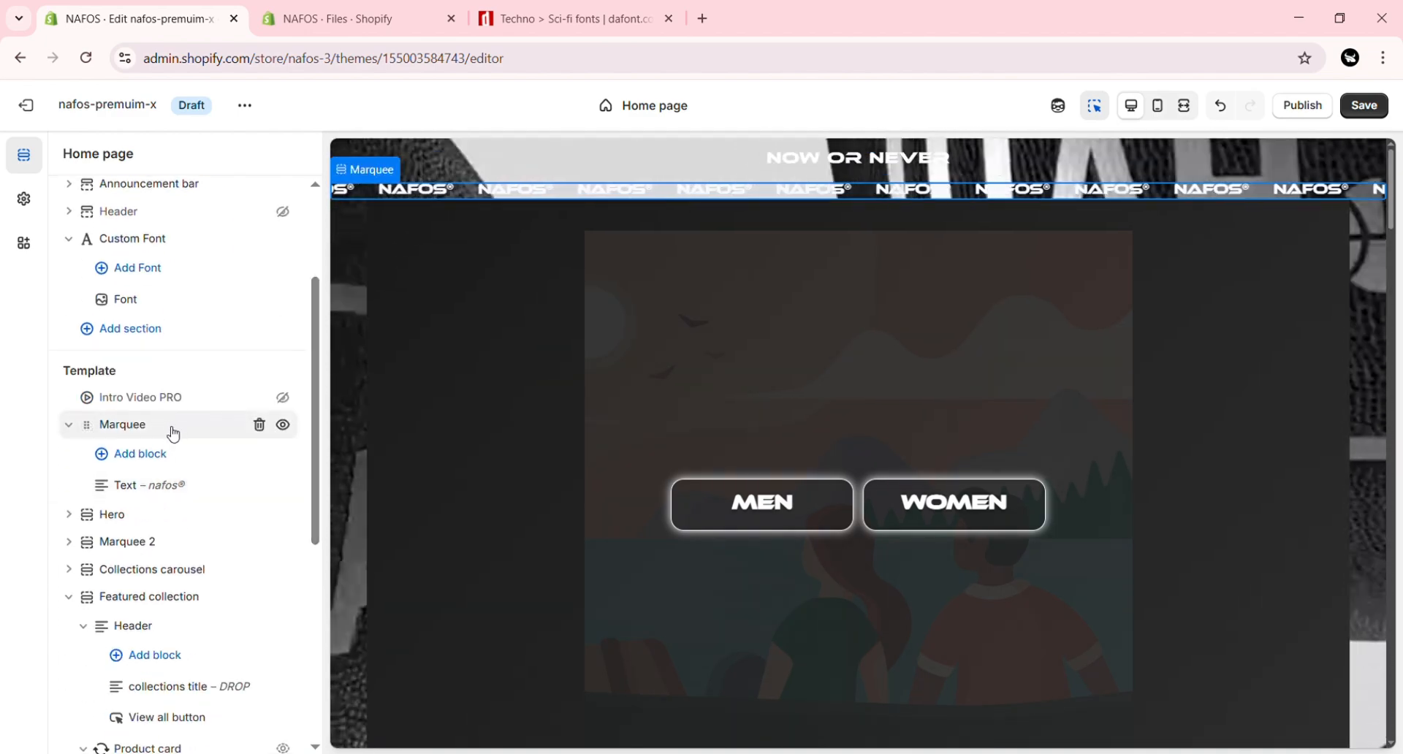
pyautogui.click(161, 486)
pyautogui.doubleClick(104, 272)
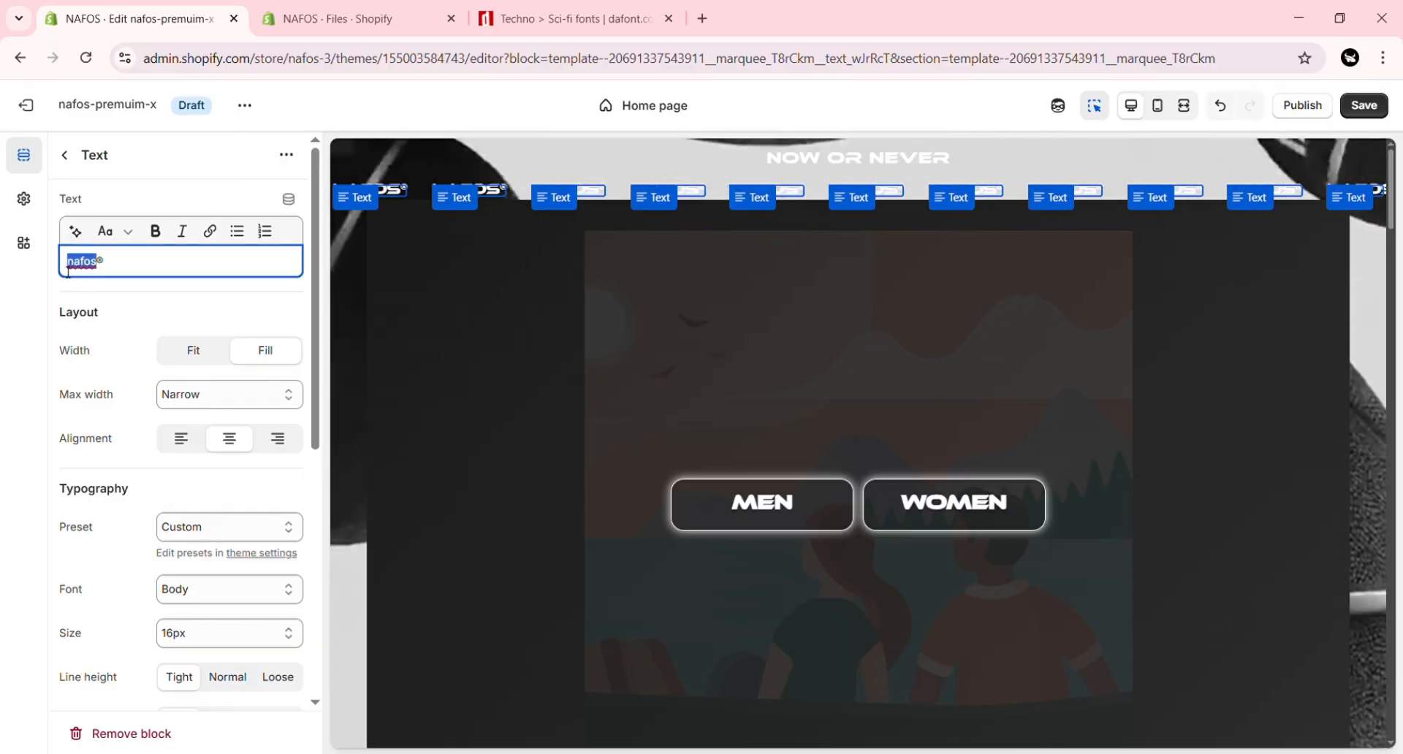
pyautogui.write('your brand®')
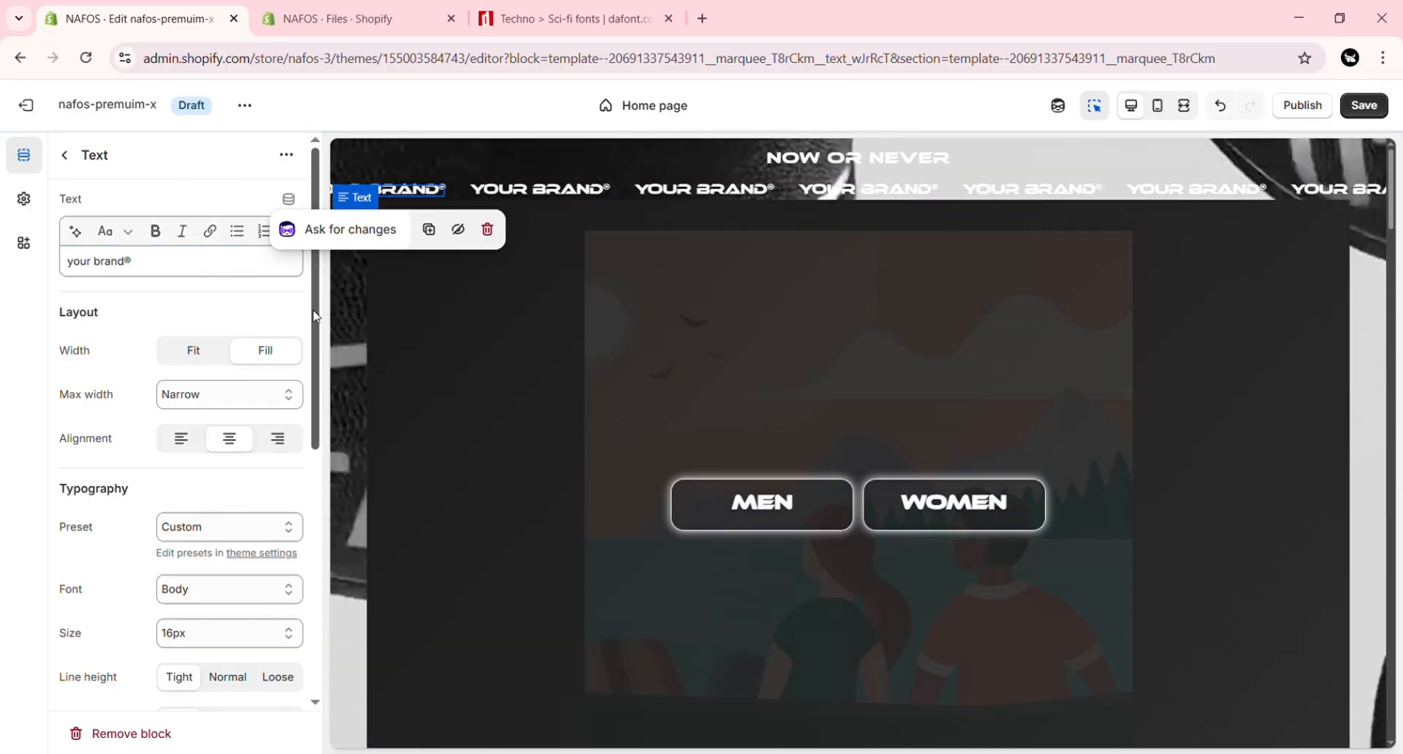
pyautogui.scroll(-3, 270, 450)
pyautogui.click(272, 450)
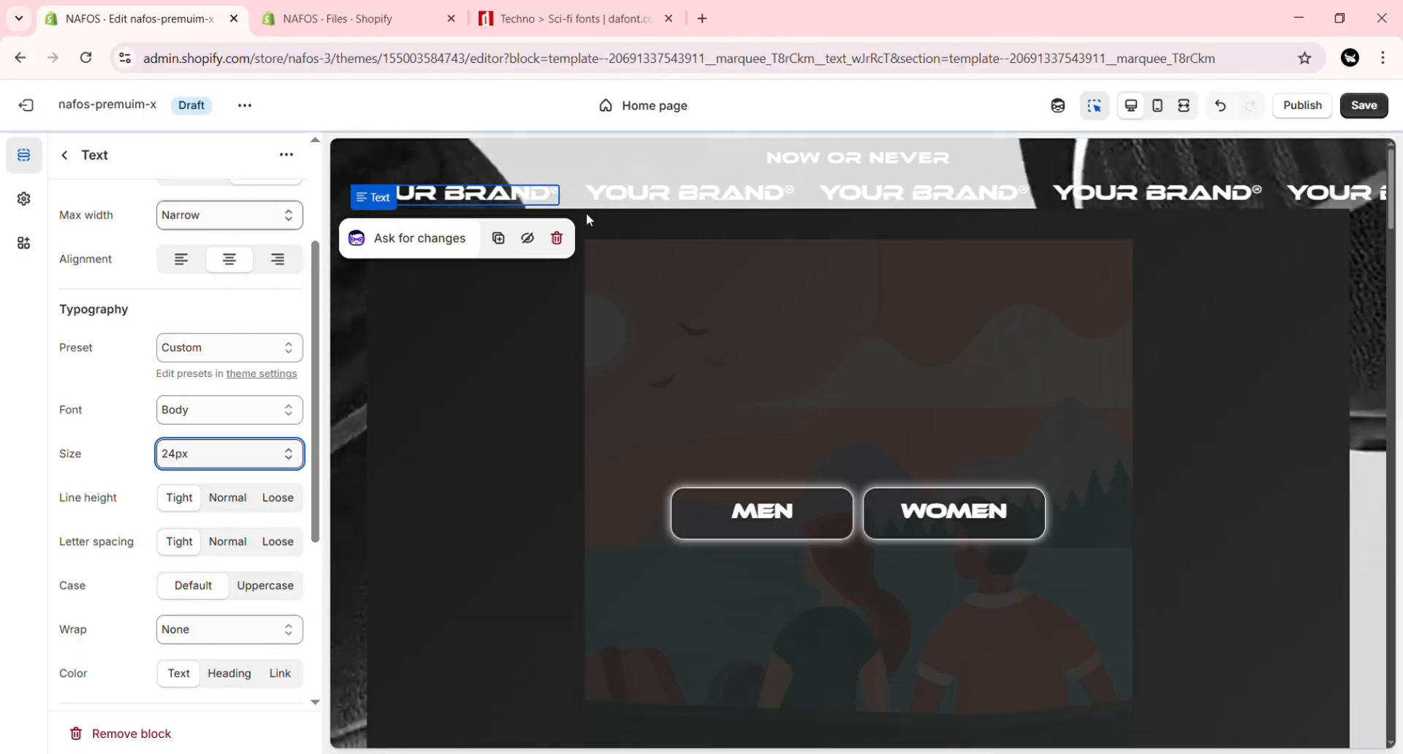
pyautogui.click(662, 196)
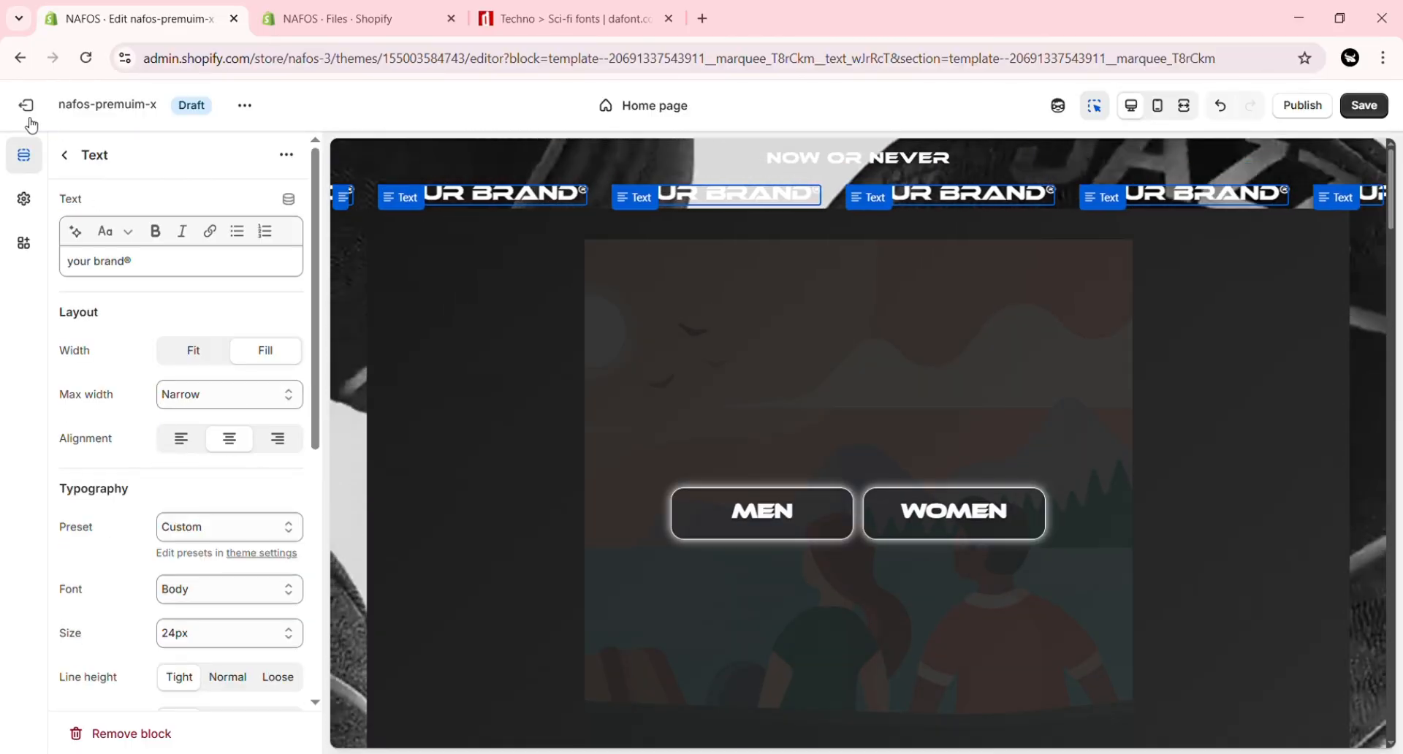
pyautogui.click(65, 154)
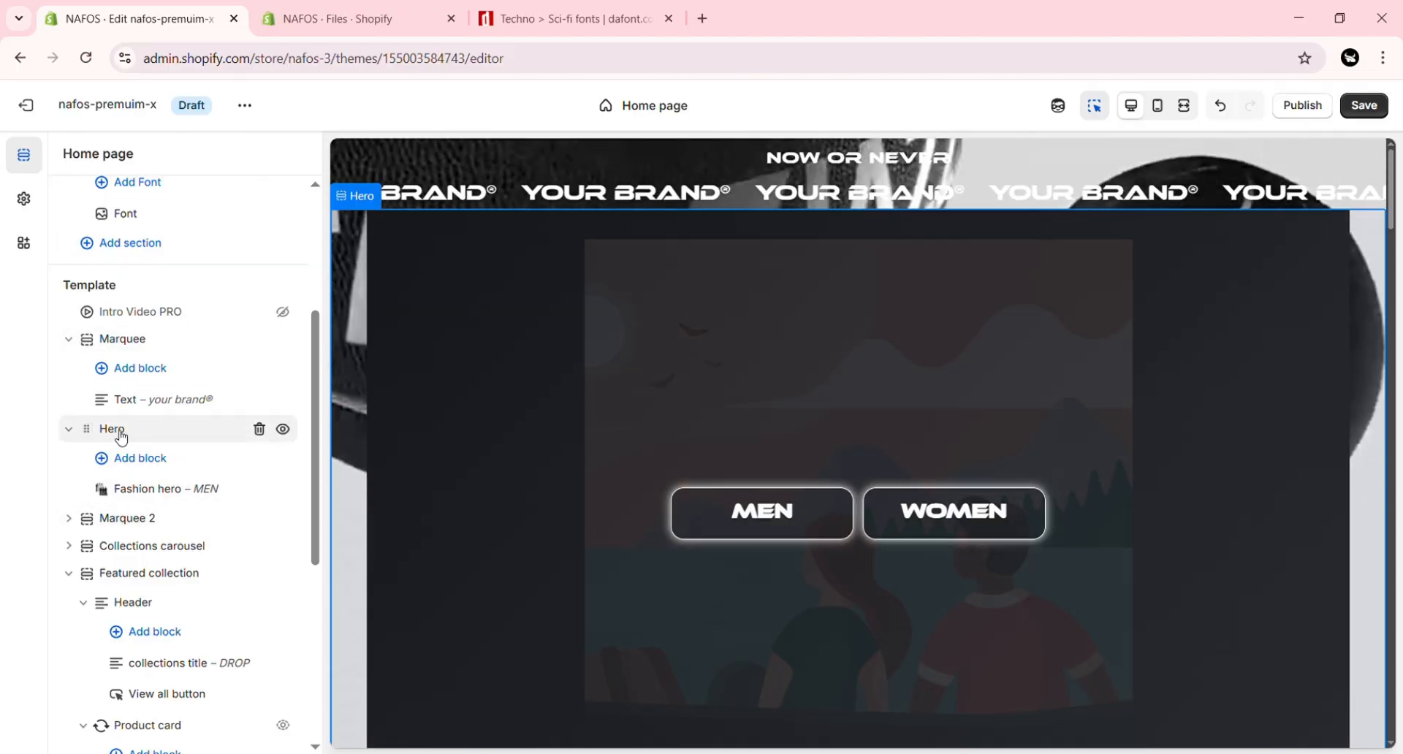
# Step: Use the 4F708AD7 basketball player PNG from the store's files as the Fashion hero block's background image
pyautogui.click(164, 490)
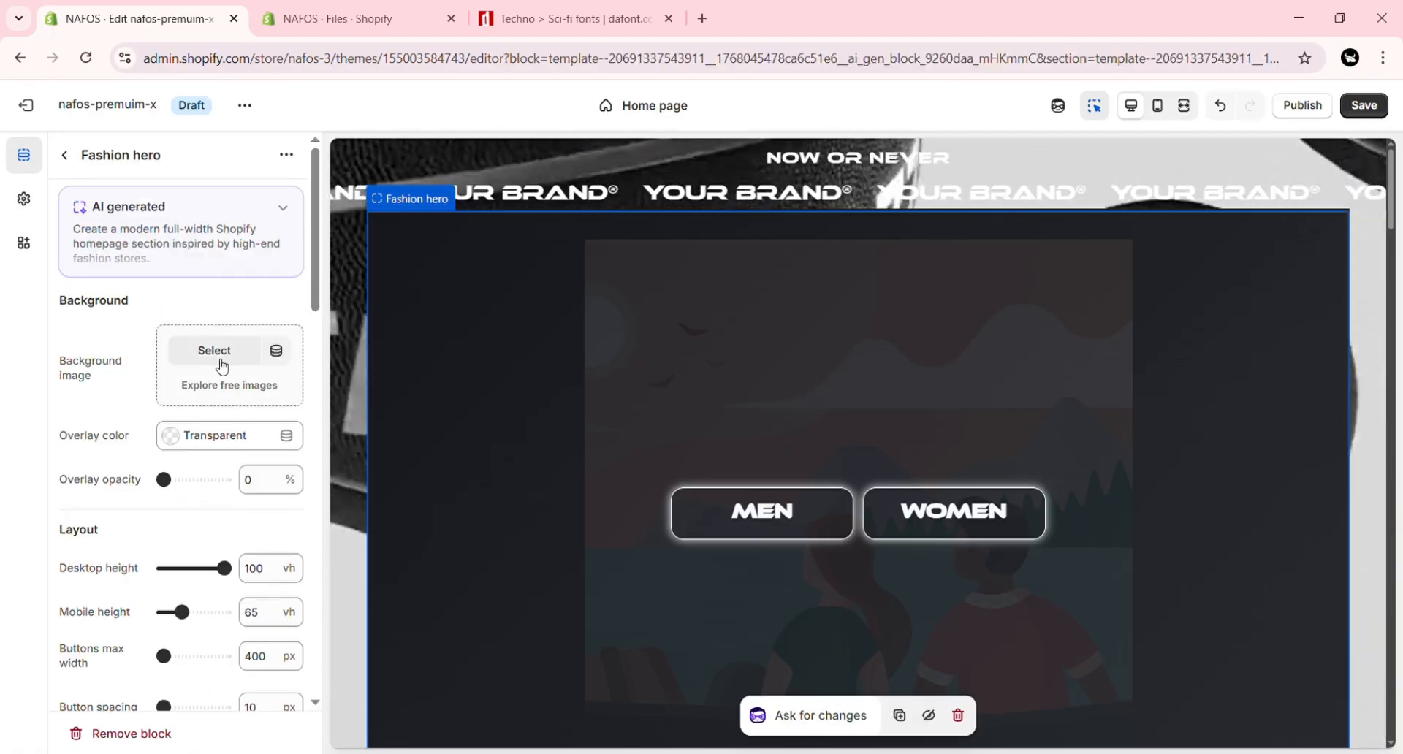
pyautogui.click(222, 365)
pyautogui.click(1118, 680)
# Step: Try replacing the Fashion hero's Joggers and Hoodies button texts, entering MEN again for the Joggers button and keeping WOMEN for the other
pyautogui.scroll(-6, 229, 394)
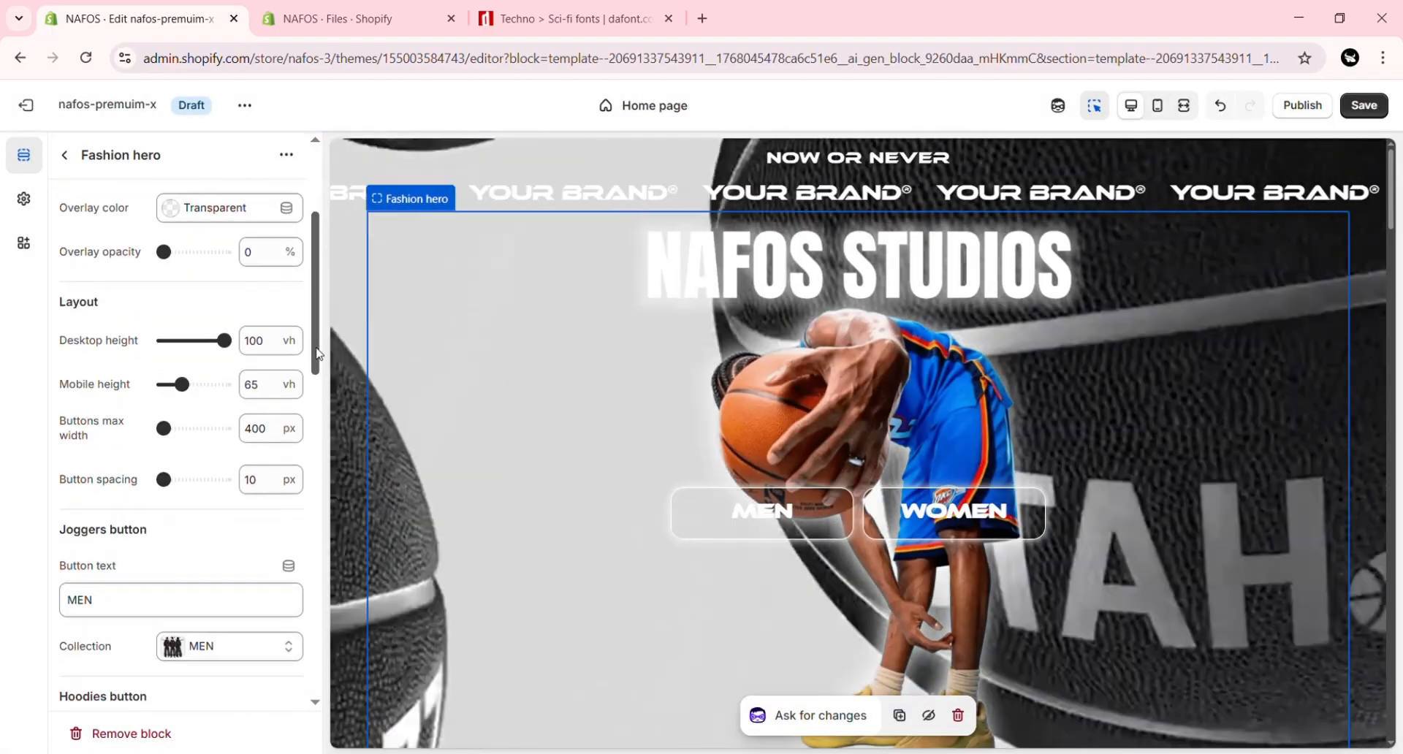
pyautogui.click(233, 398)
pyautogui.press('BackSpace')
pyautogui.press('BackSpace')
pyautogui.press('BackSpace')
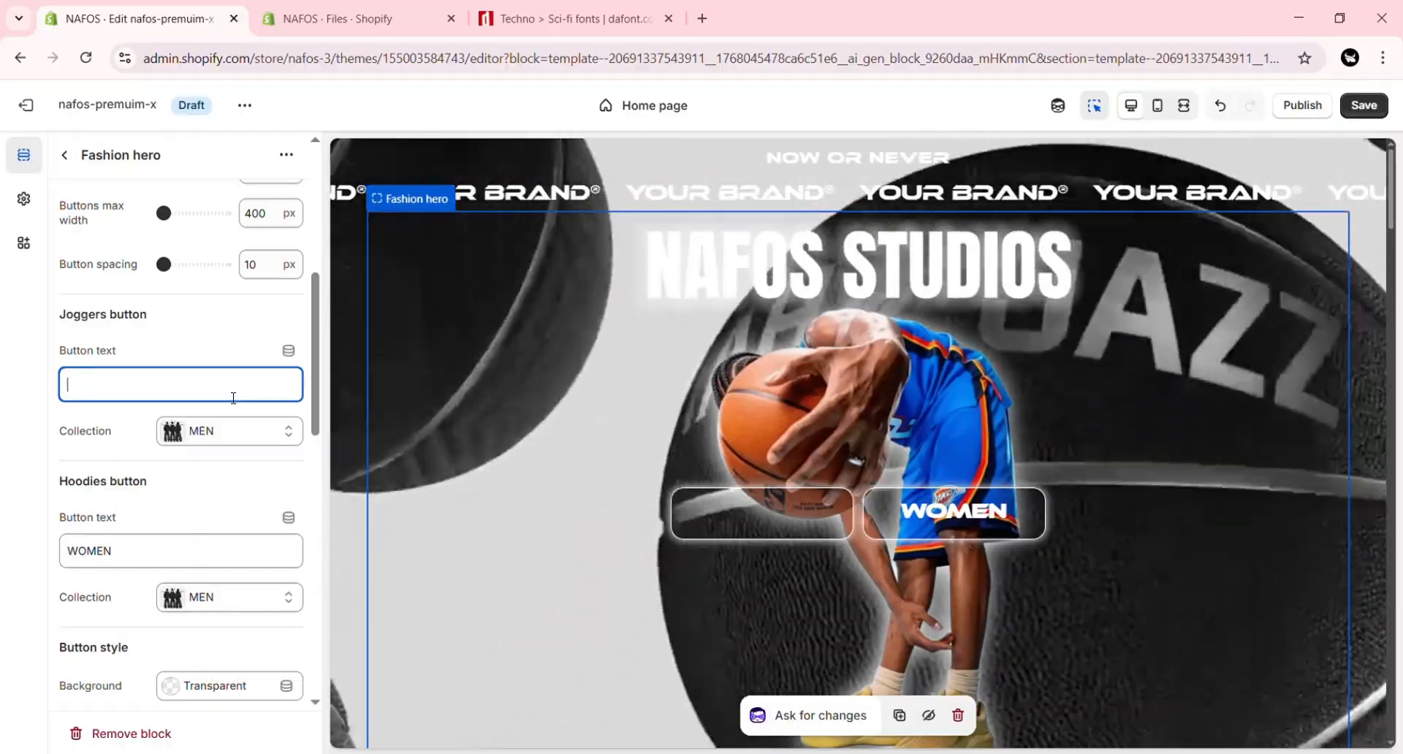
pyautogui.write('BASK')
pyautogui.press('BackSpace')
pyautogui.press('BackSpace')
pyautogui.press('BackSpace')
pyautogui.press('BackSpace')
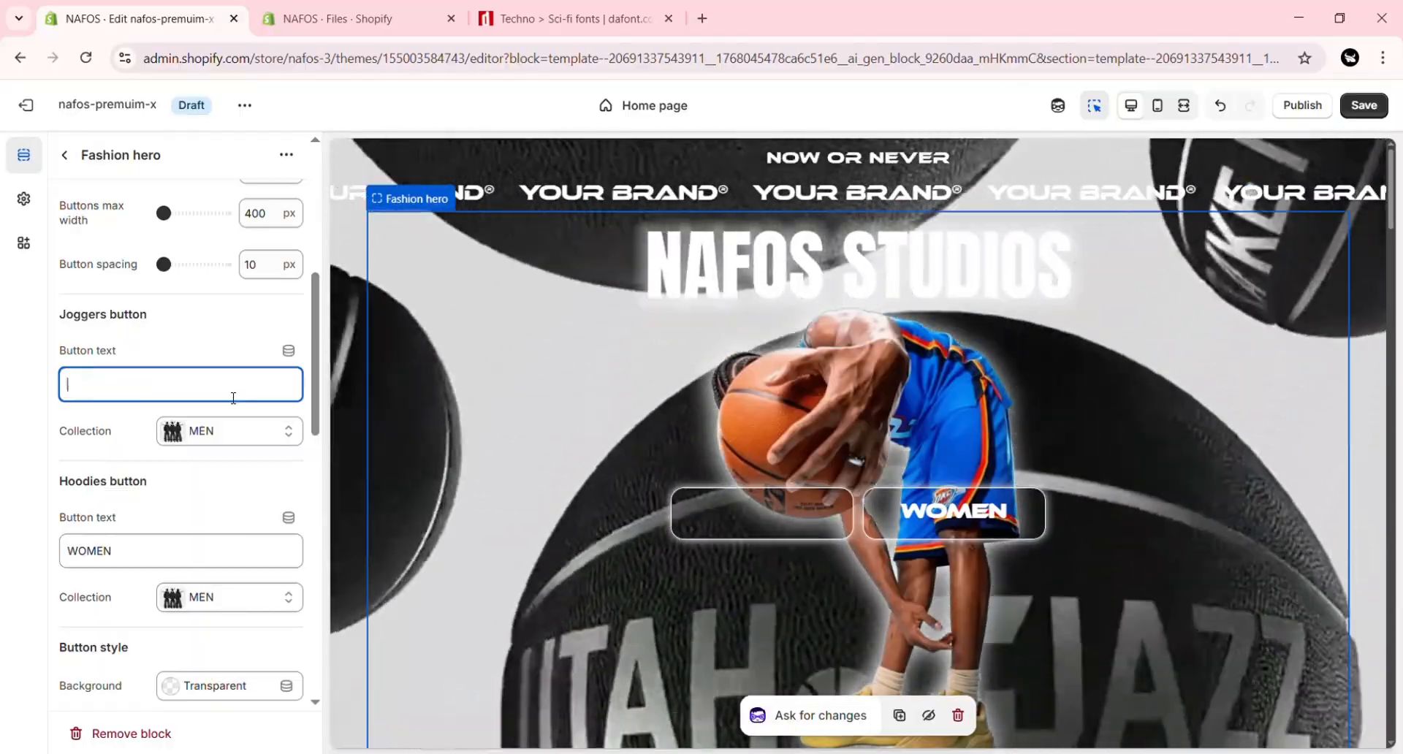
pyautogui.write('MEN')
pyautogui.click(156, 559)
pyautogui.press('BackSpace')
pyautogui.press('BackSpace')
pyautogui.press('BackSpace')
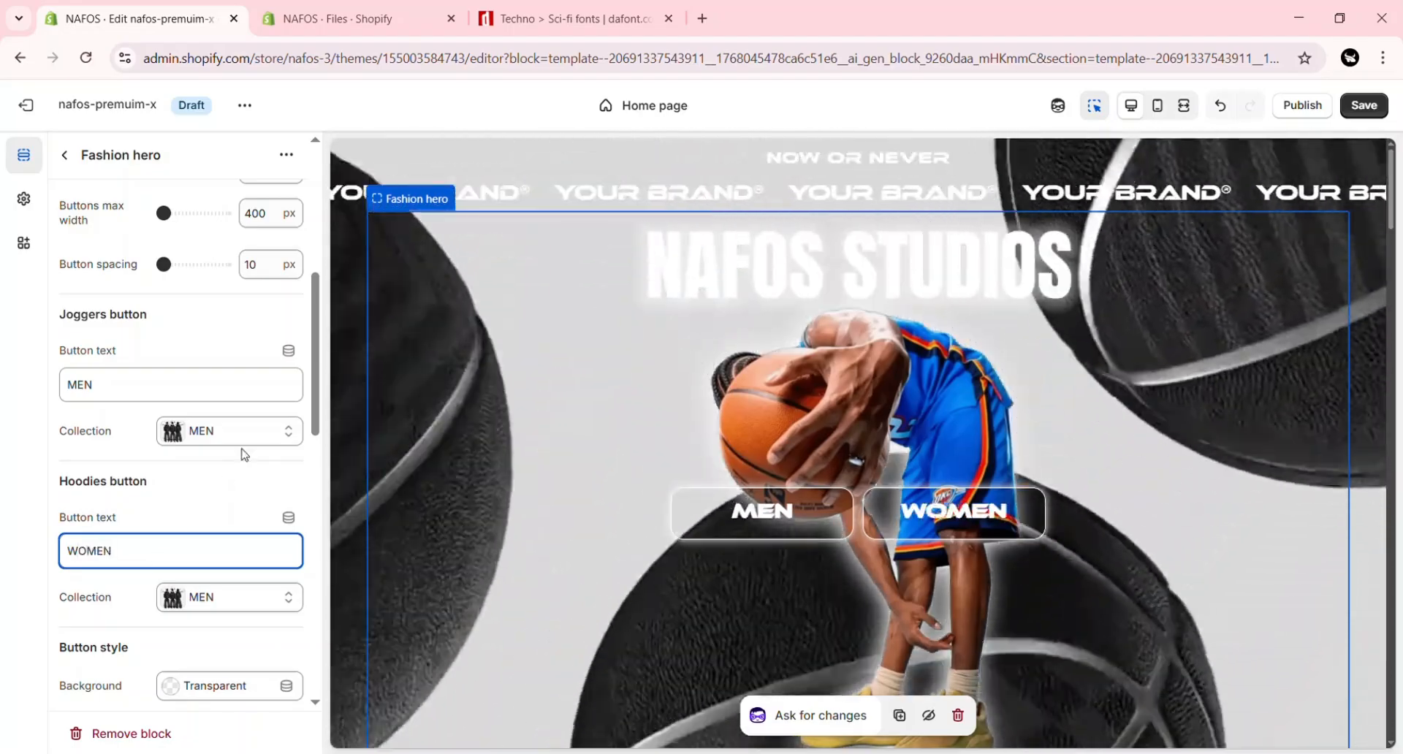
# Step: Look through the collections that can be linked to the Fashion hero's Joggers and Hoodies buttons
pyautogui.scroll(6, 245, 454)
pyautogui.scroll(-5, 255, 479)
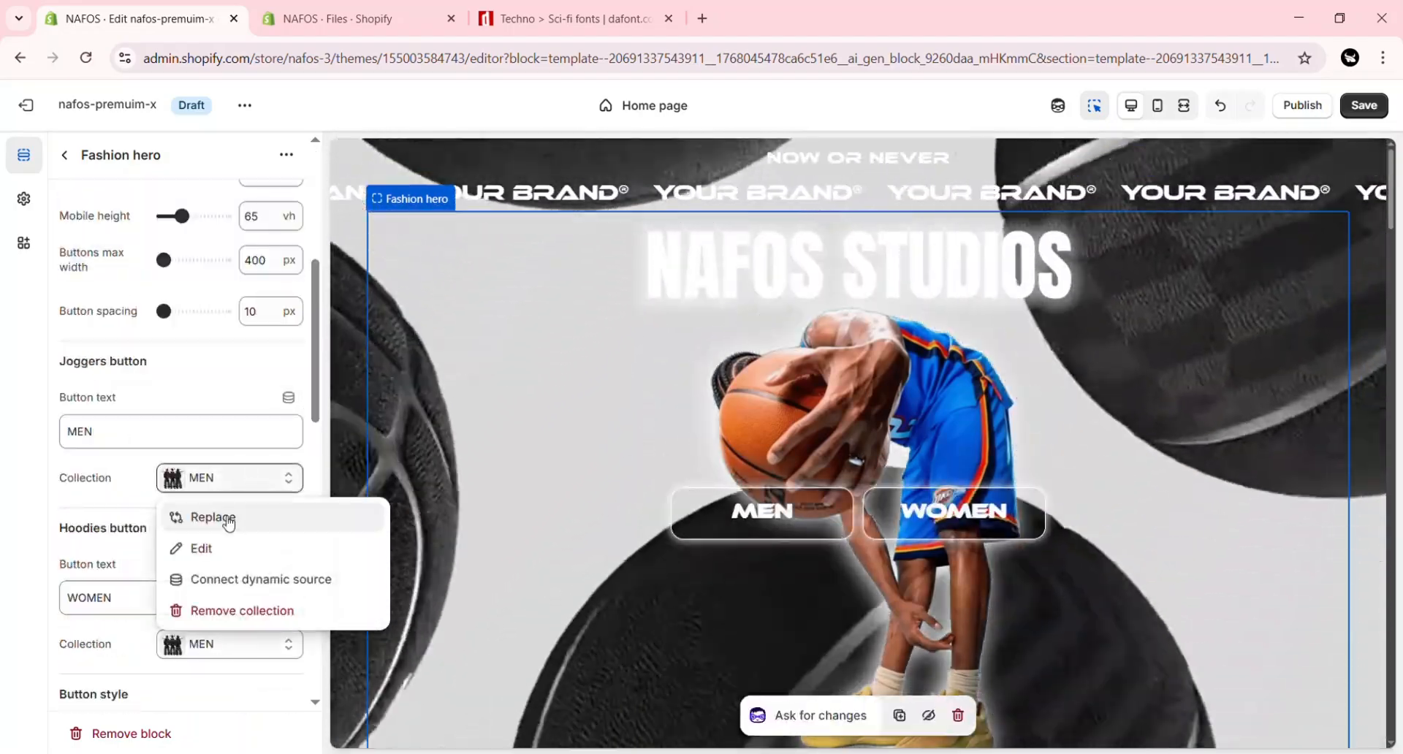
pyautogui.click(229, 521)
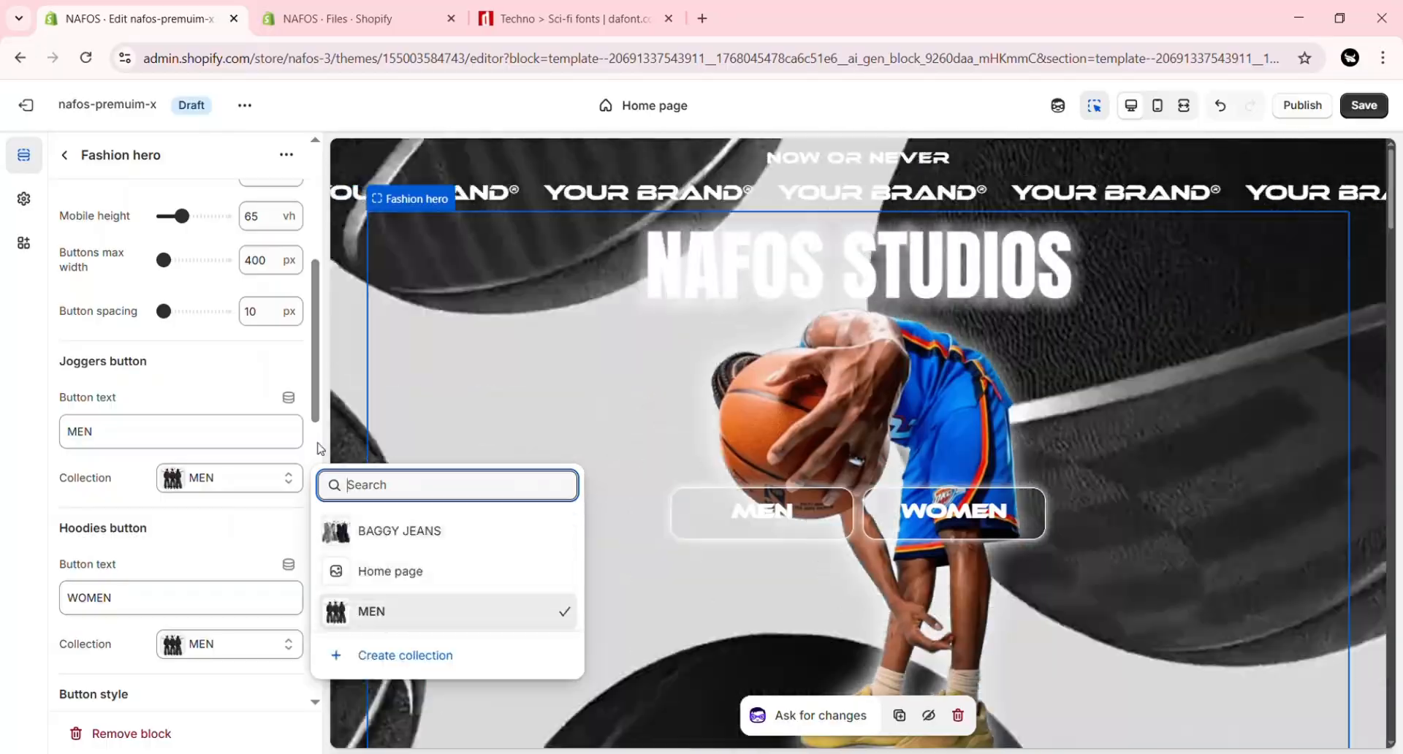
pyautogui.click(317, 442)
pyautogui.scroll(4, 320, 430)
pyautogui.click(236, 546)
pyautogui.click(219, 586)
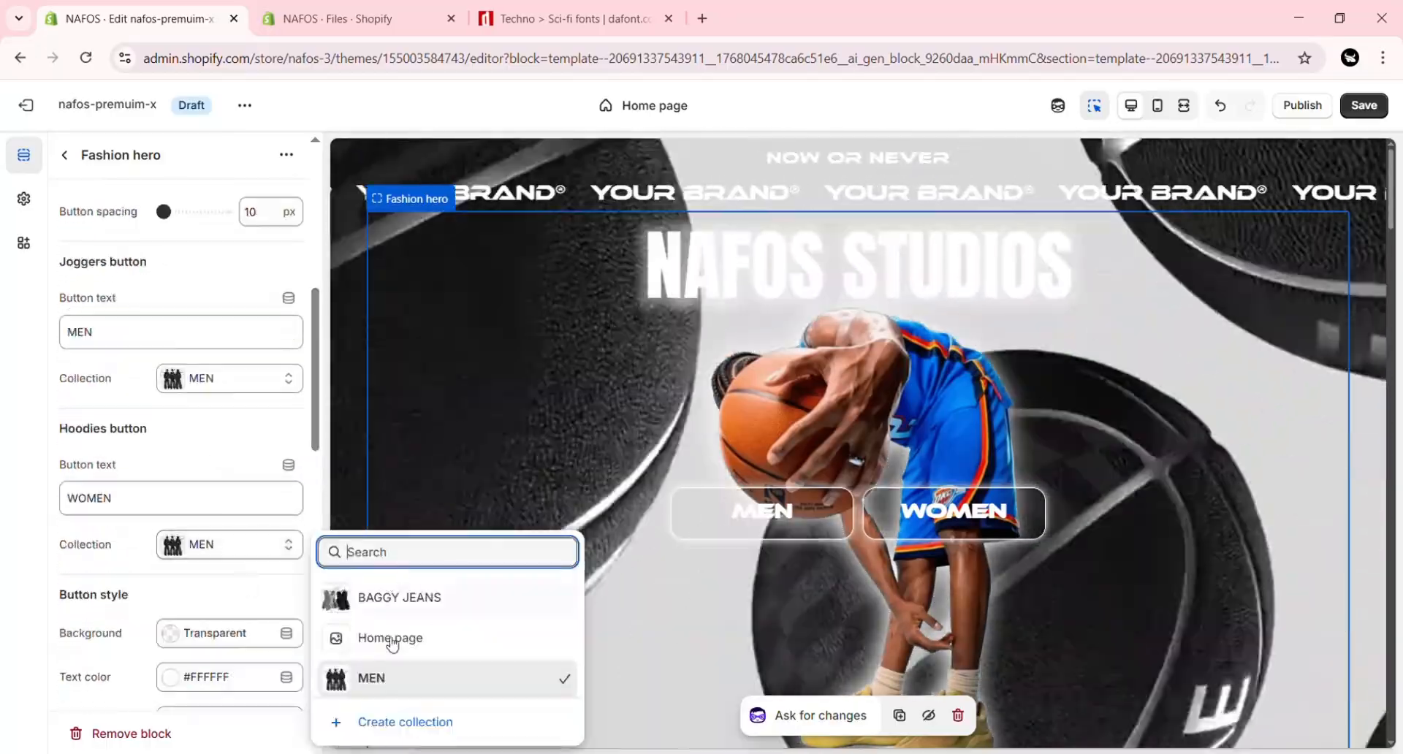
pyautogui.click(316, 467)
pyautogui.click(315, 401)
pyautogui.click(315, 252)
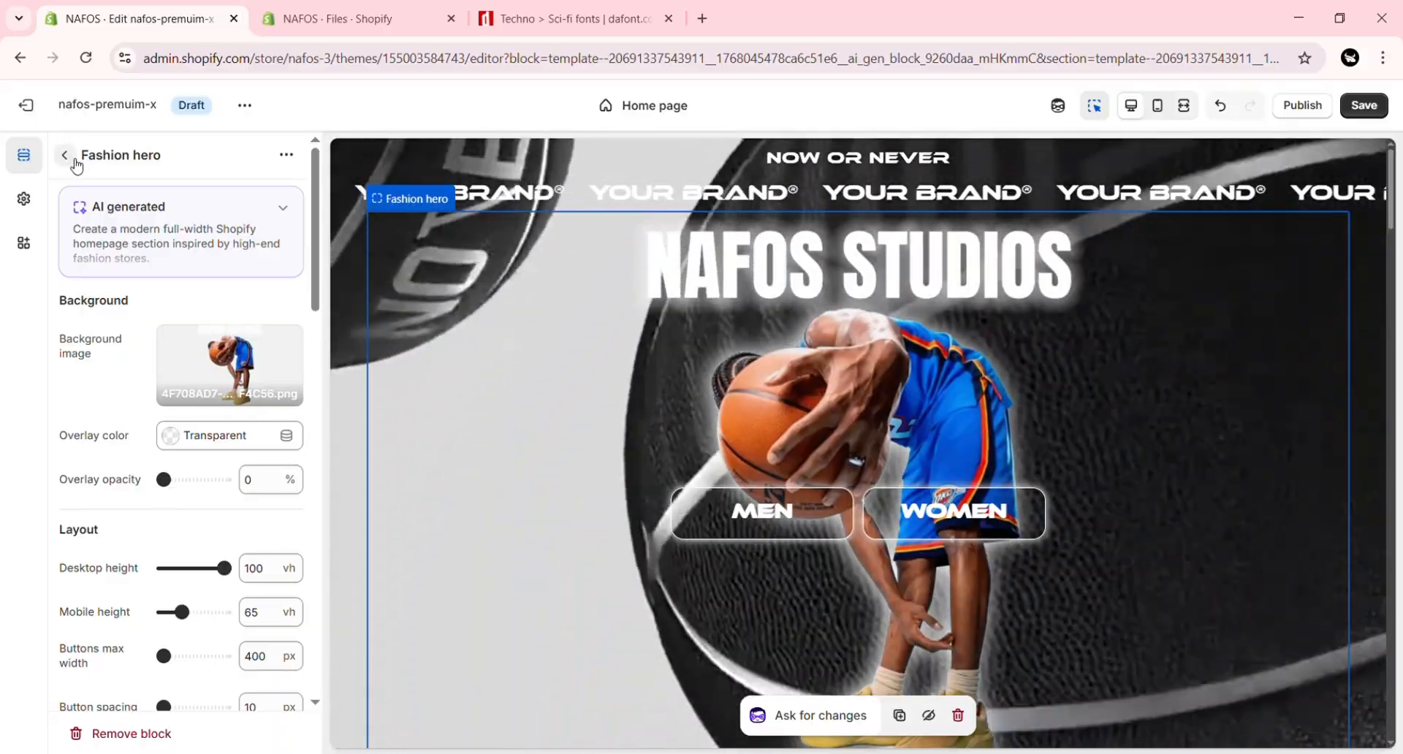
pyautogui.click(65, 155)
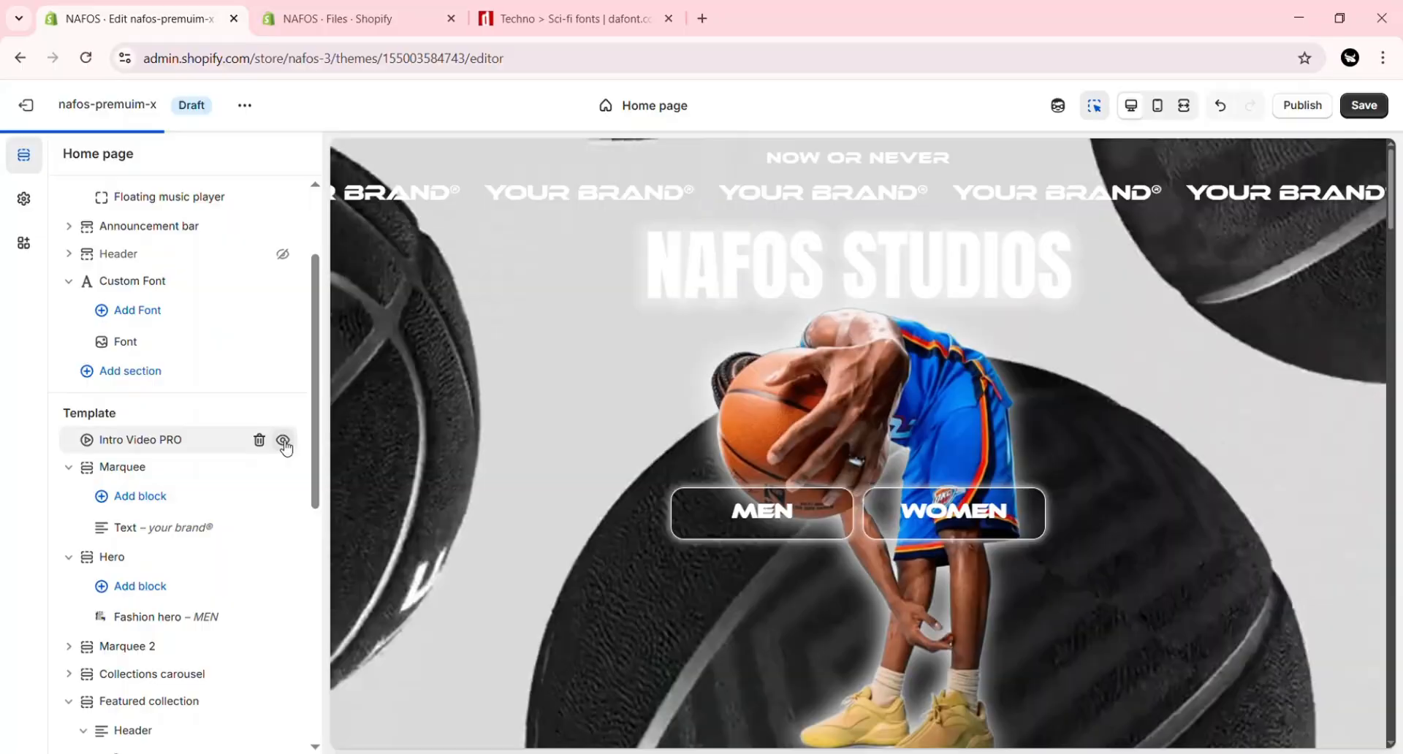
# Step: Set the Intro Video PRO section's desktop video URL to the link of the FullSizeRender_97320798 MOV in the store's files
pyautogui.click(184, 441)
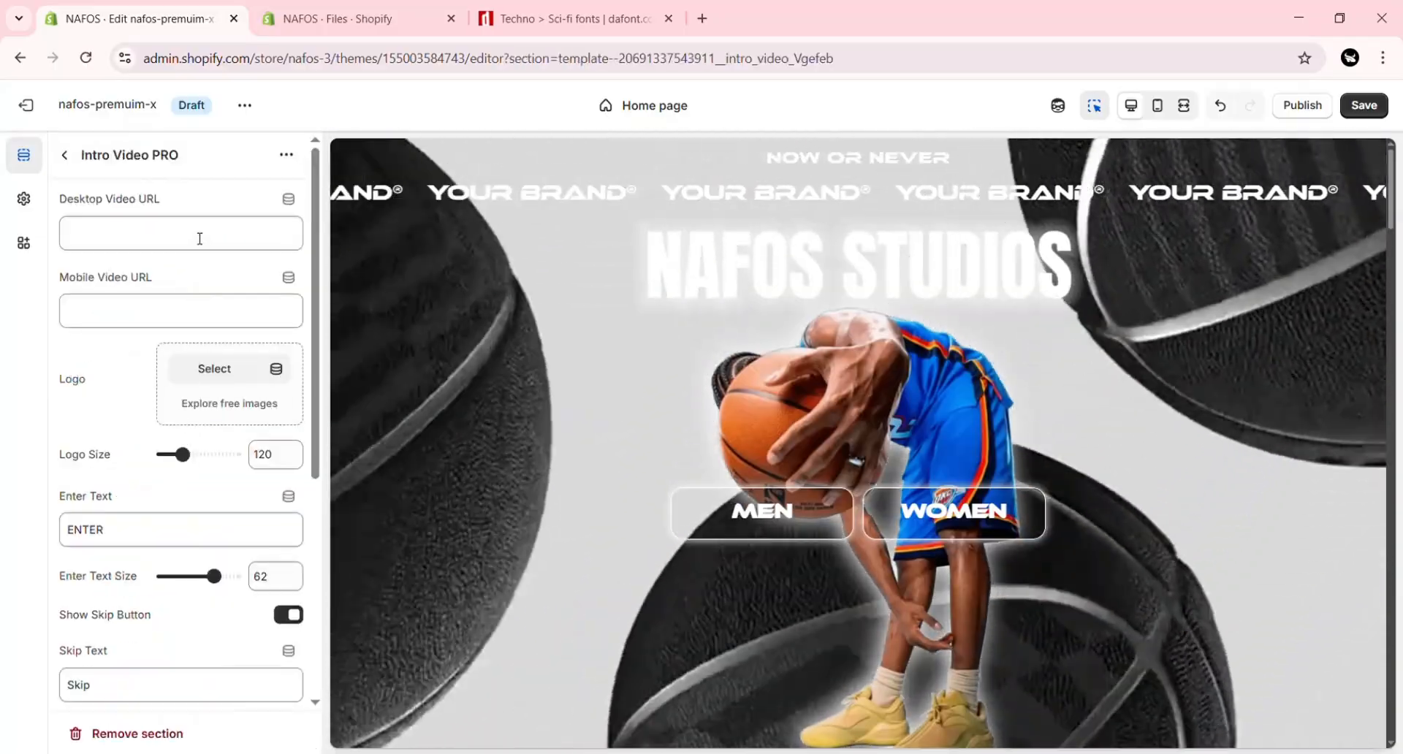
pyautogui.click(198, 234)
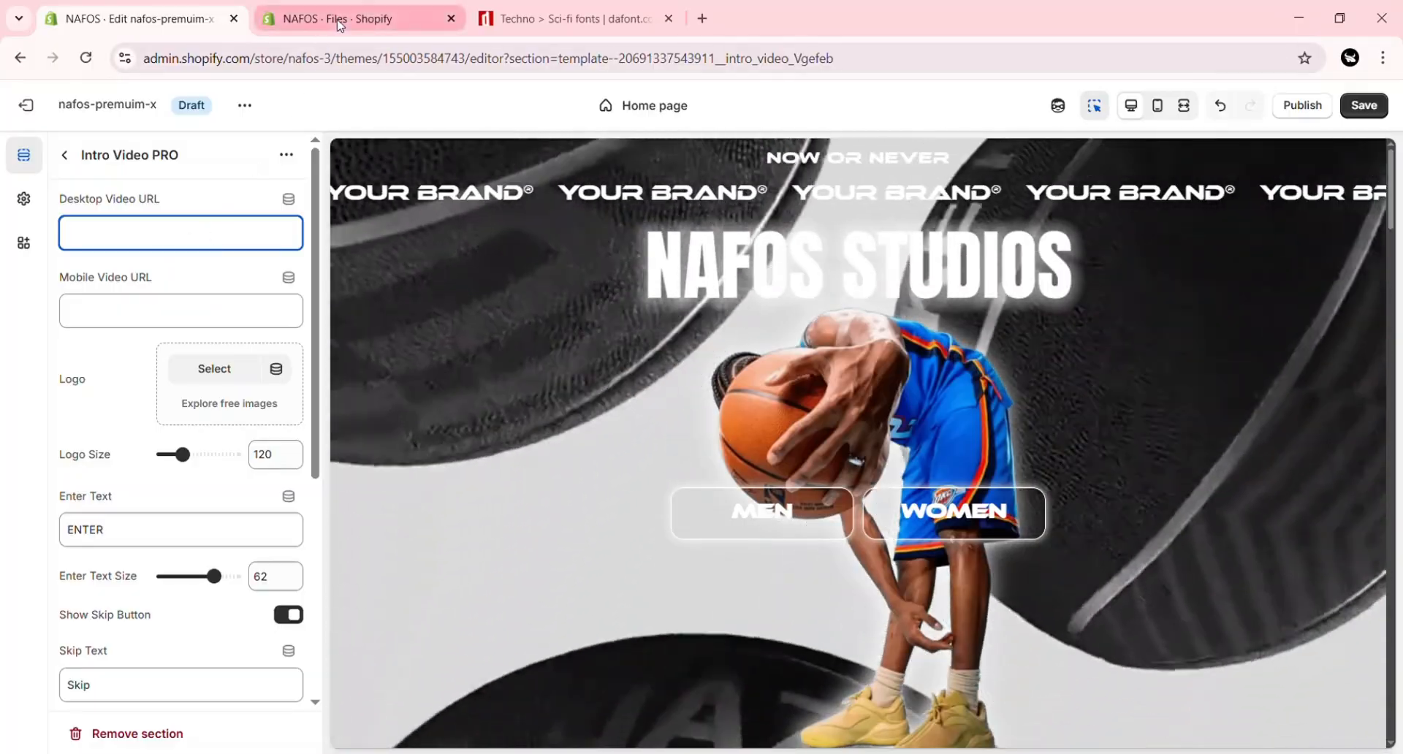
pyautogui.click(340, 22)
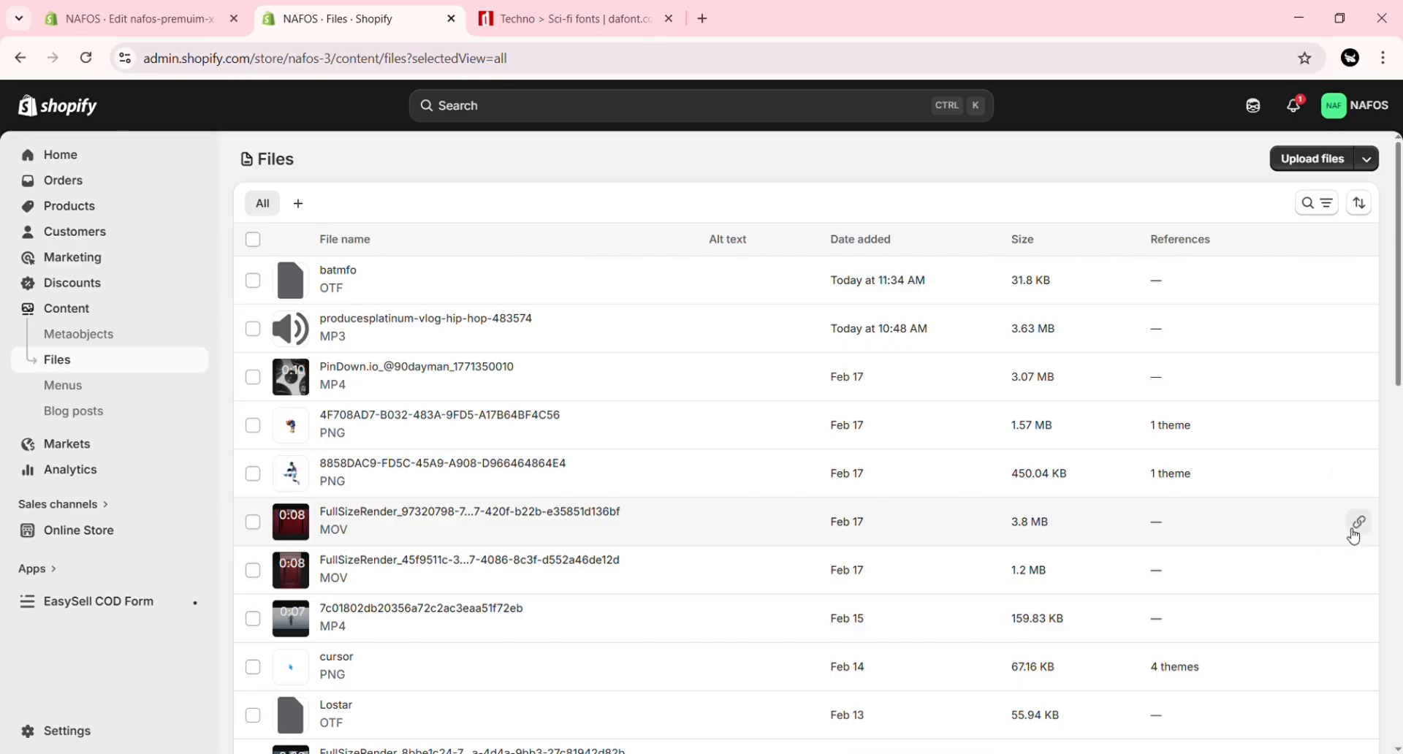
pyautogui.click(167, 10)
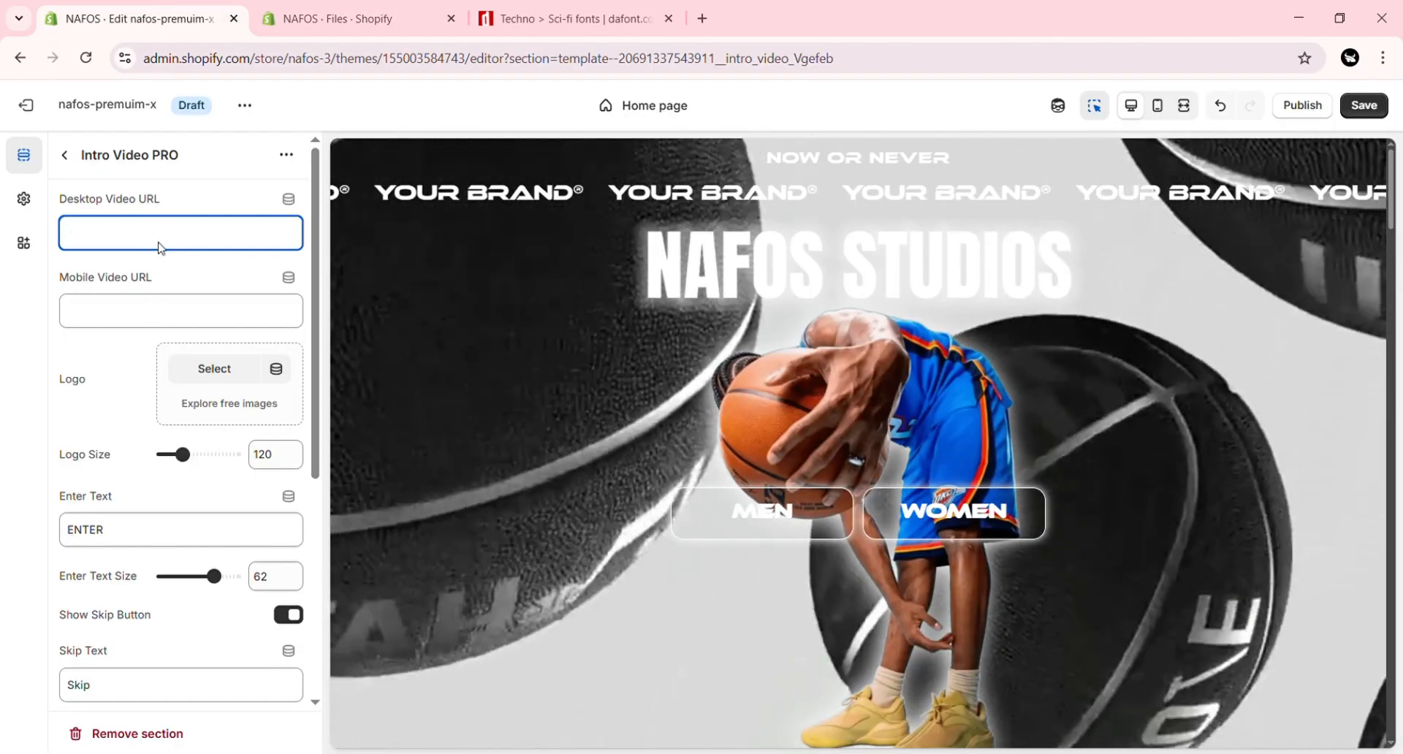
pyautogui.write('https://cdn.shopify.com/videos/c/o/v/e4091ed01745448e82ba5ed001e544a0.mov')
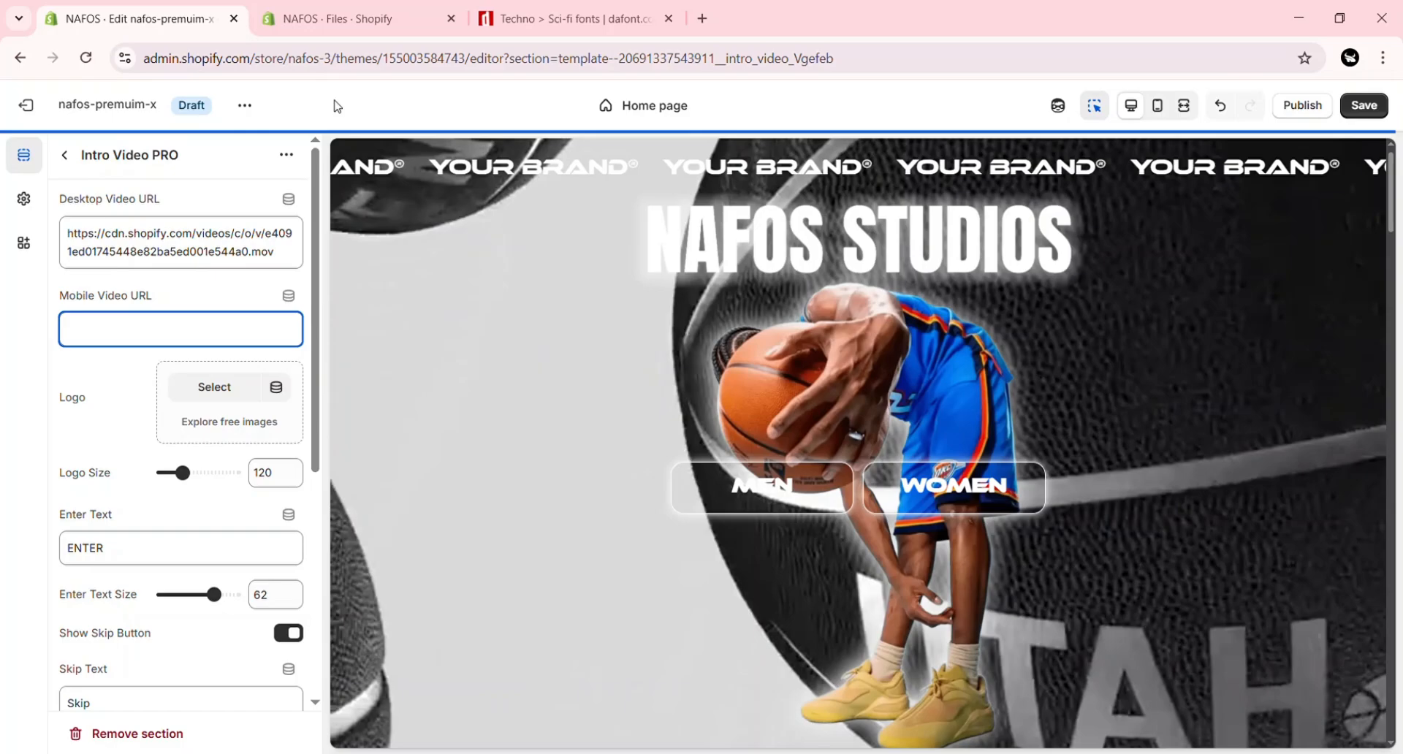
# Step: Set the intro video's mobile video URL to the link of the FullSizeRender_45f9511c MOV in the store's files
pyautogui.click(358, 19)
pyautogui.click(1357, 571)
pyautogui.click(132, 18)
pyautogui.click(181, 326)
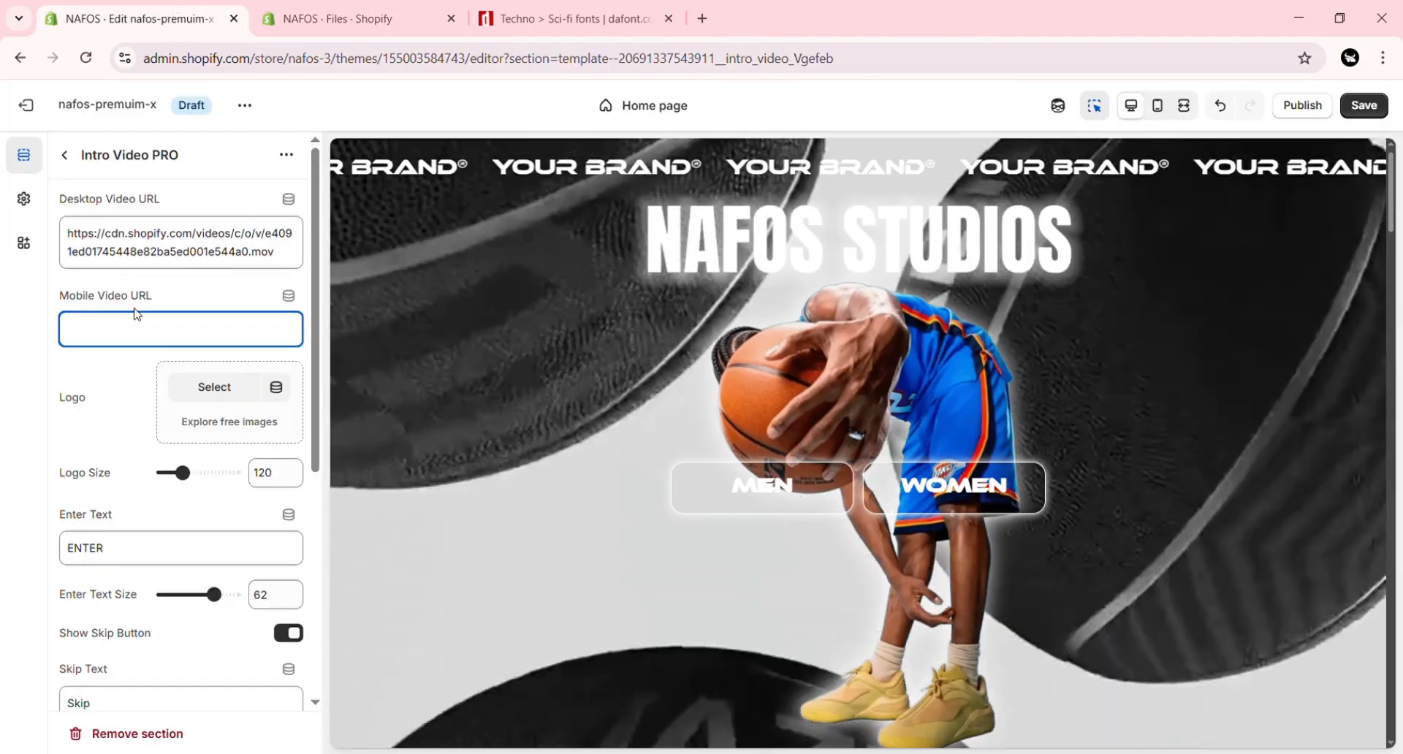
pyautogui.write('https://cdn.shopify.com/videos/c/o/v/bbac98e9accf4a9abad35b553fe339f6.mov')
# Step: Select 3dgifmaker20047.gif as the intro video's logo and set the enter text size to 54
pyautogui.click(214, 405)
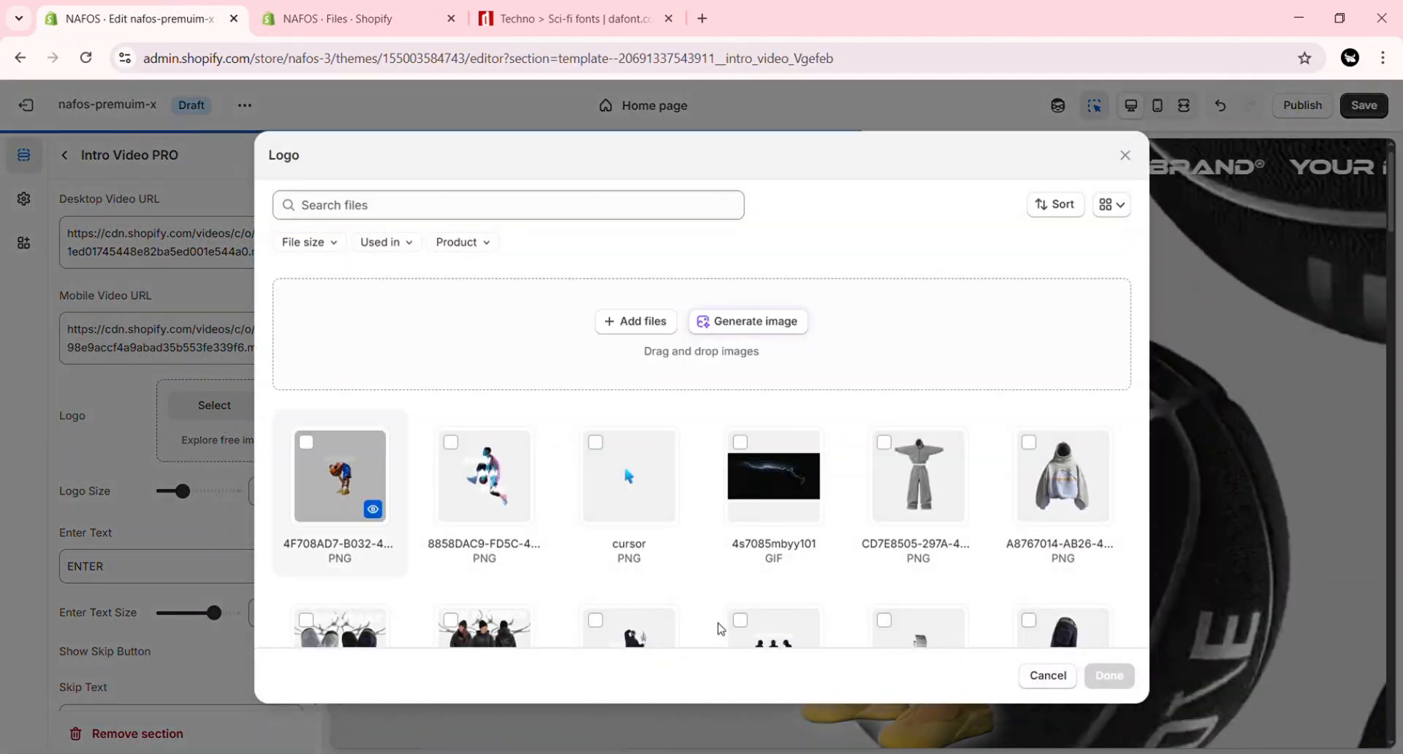
pyautogui.click(1109, 676)
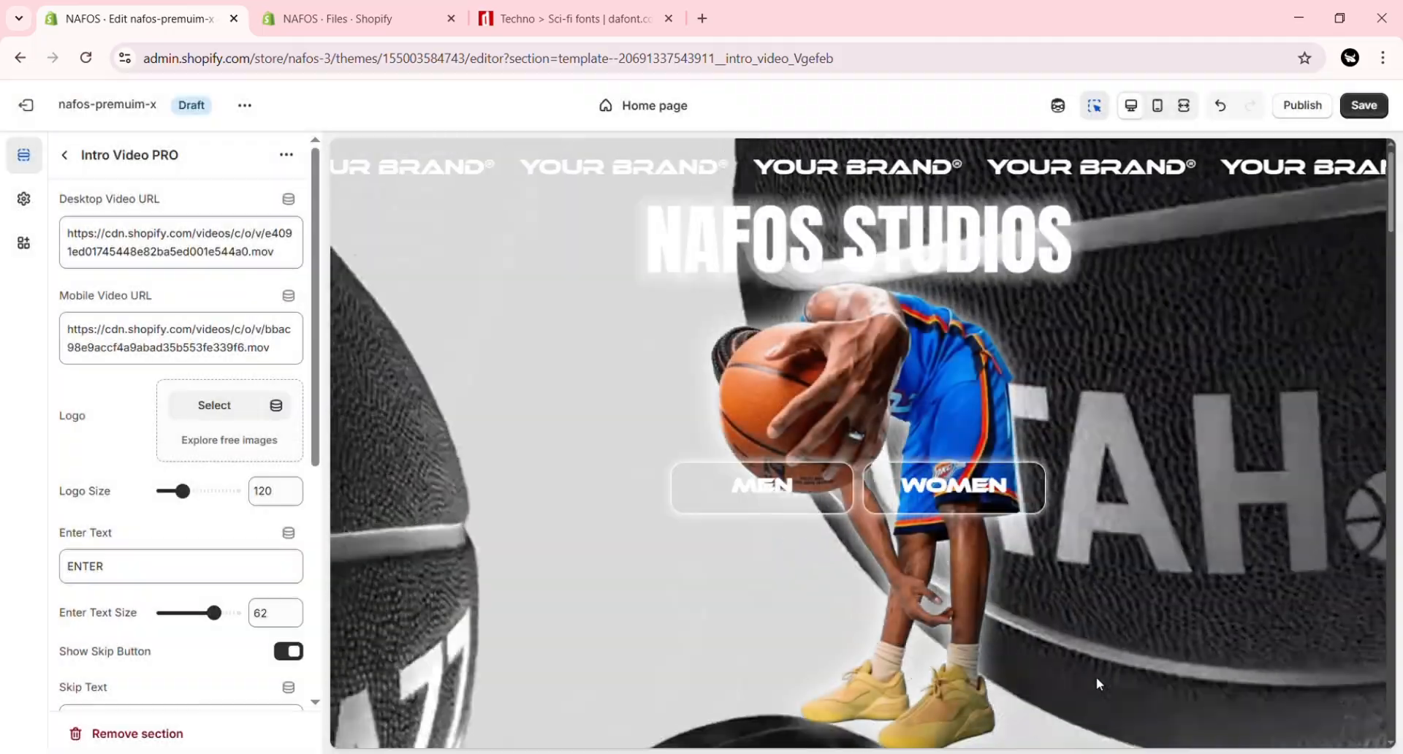
pyautogui.scroll(-2, 190, 437)
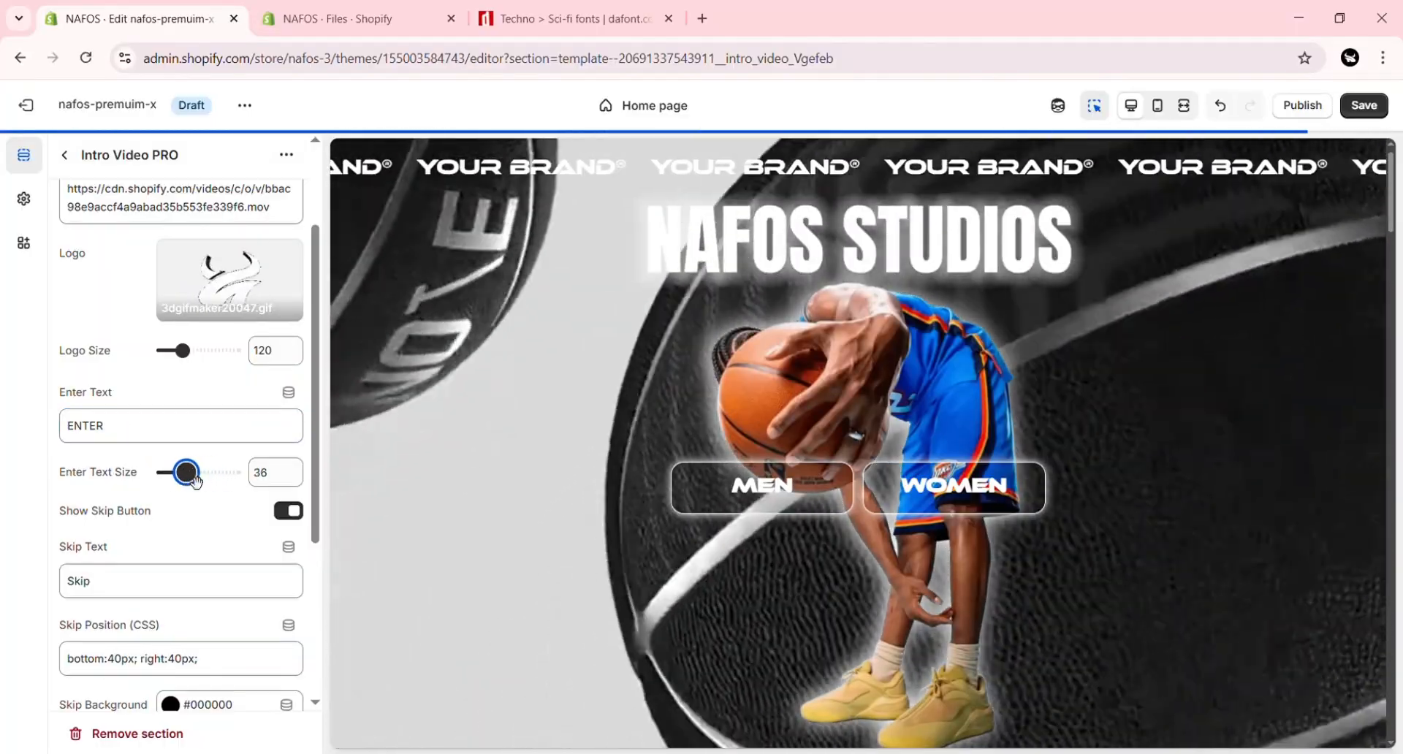
pyautogui.scroll(-2, 313, 414)
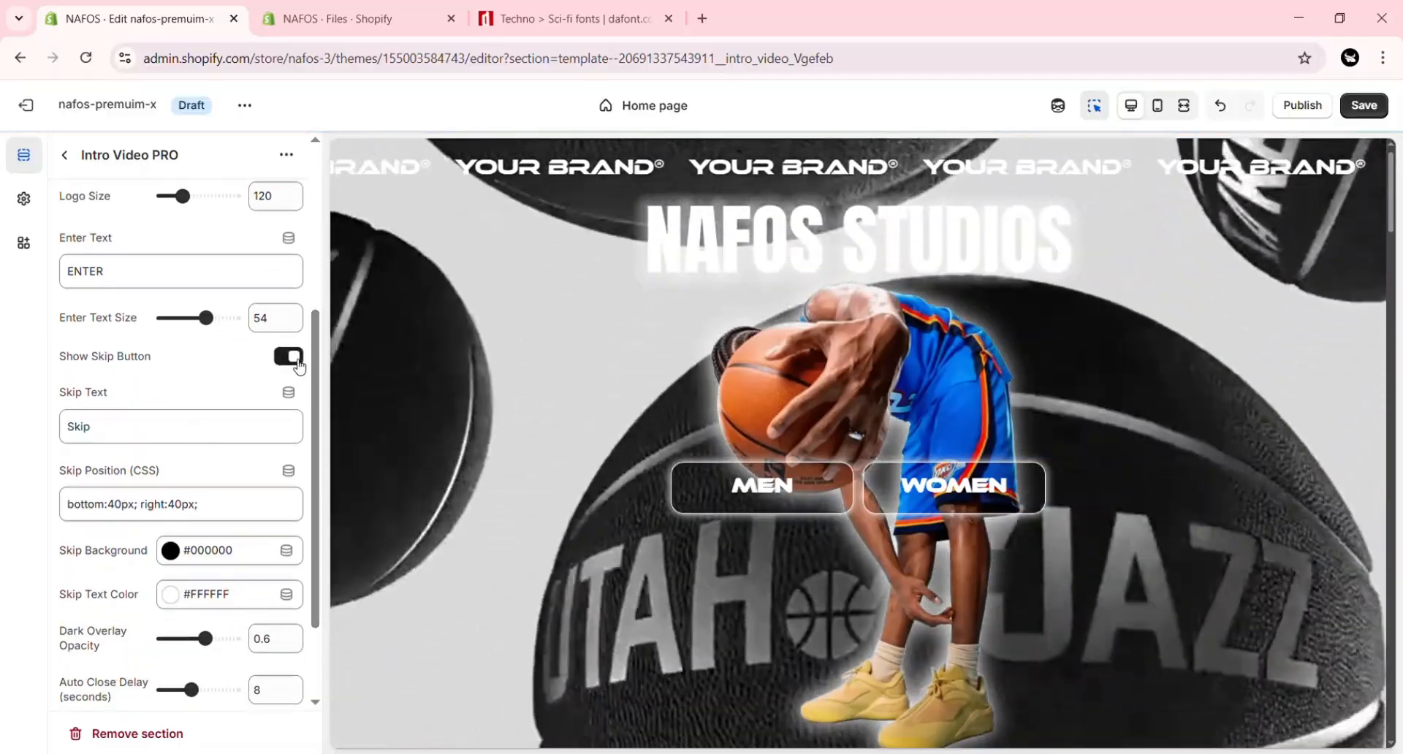
# Step: Review the intro video's skip button, auto close delay and show frequency options, and test the ENTER text in the preview
pyautogui.scroll(-2, 319, 361)
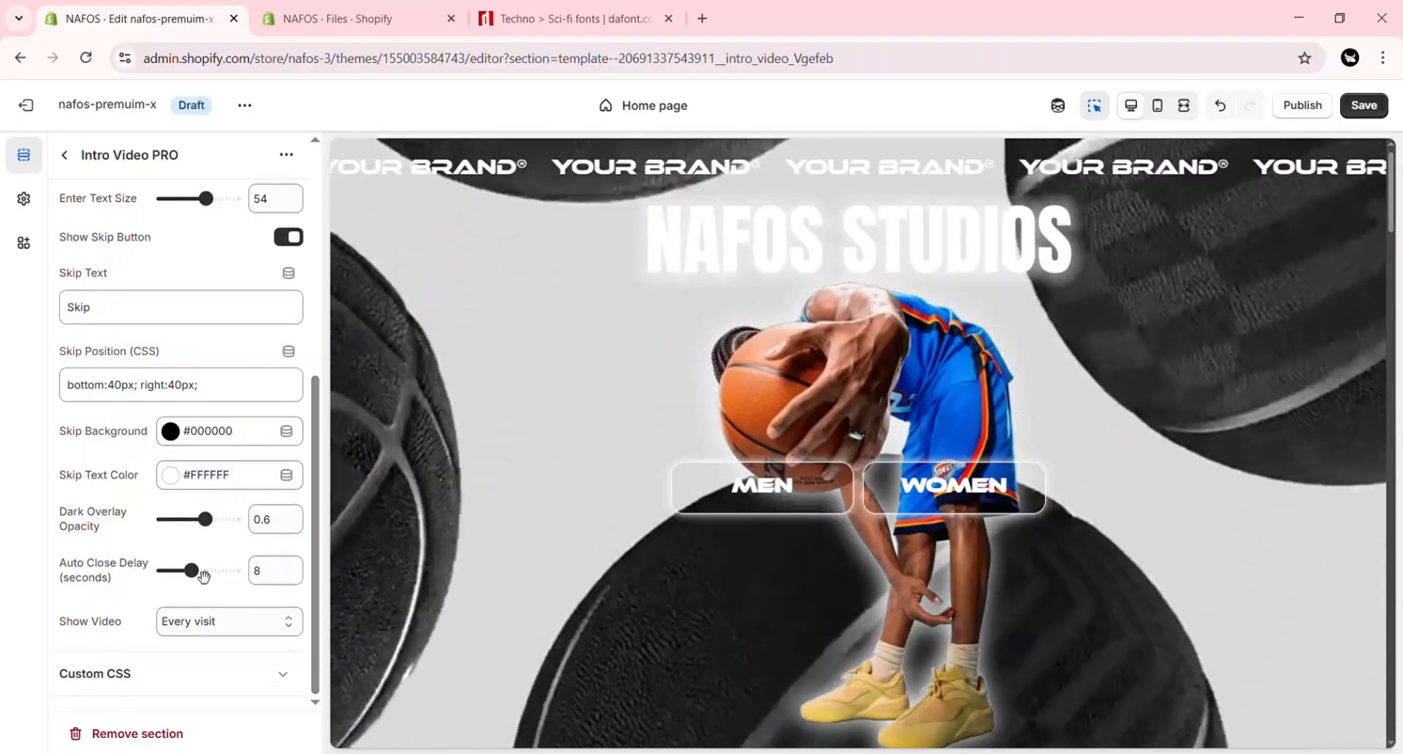
pyautogui.moveTo(192, 572)
pyautogui.mouseDown()
pyautogui.moveTo(182, 578)
pyautogui.moveTo(193, 572)
pyautogui.mouseUp()
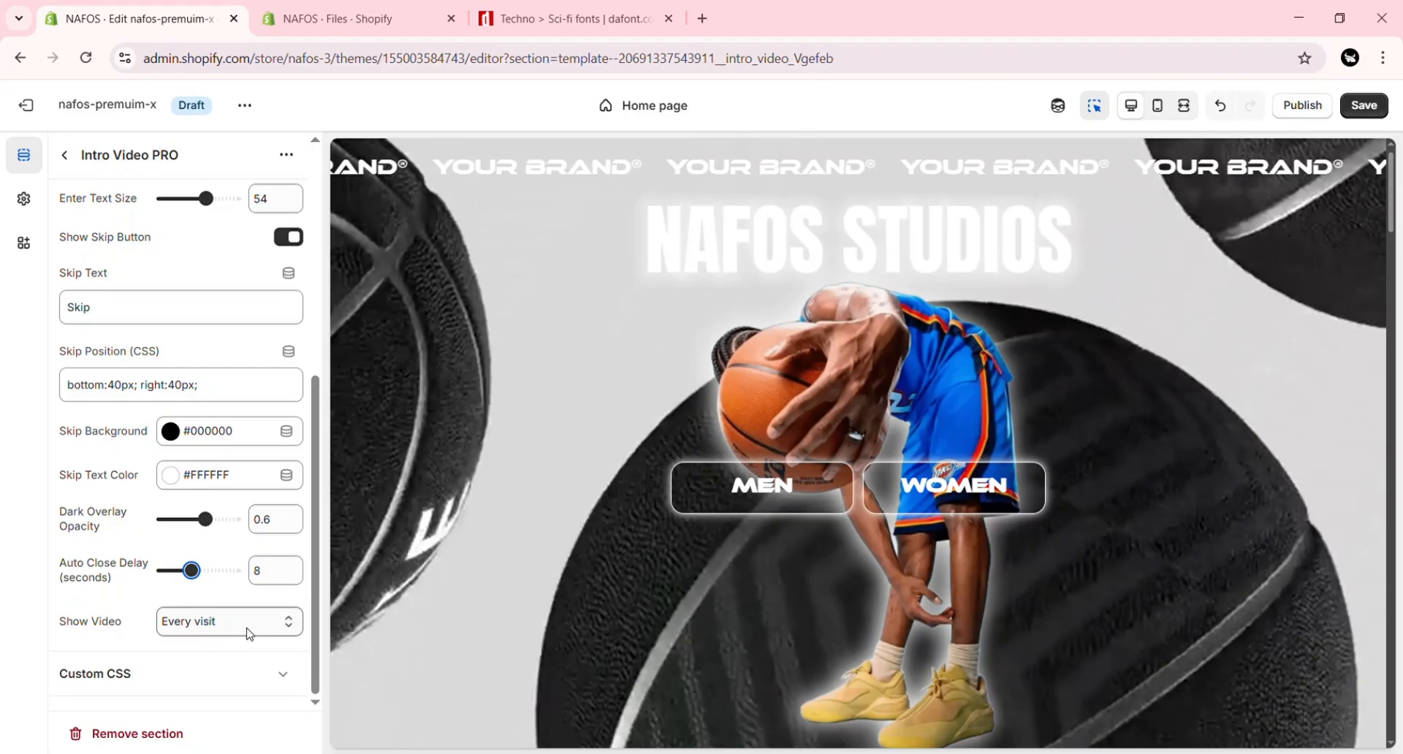
pyautogui.click(257, 634)
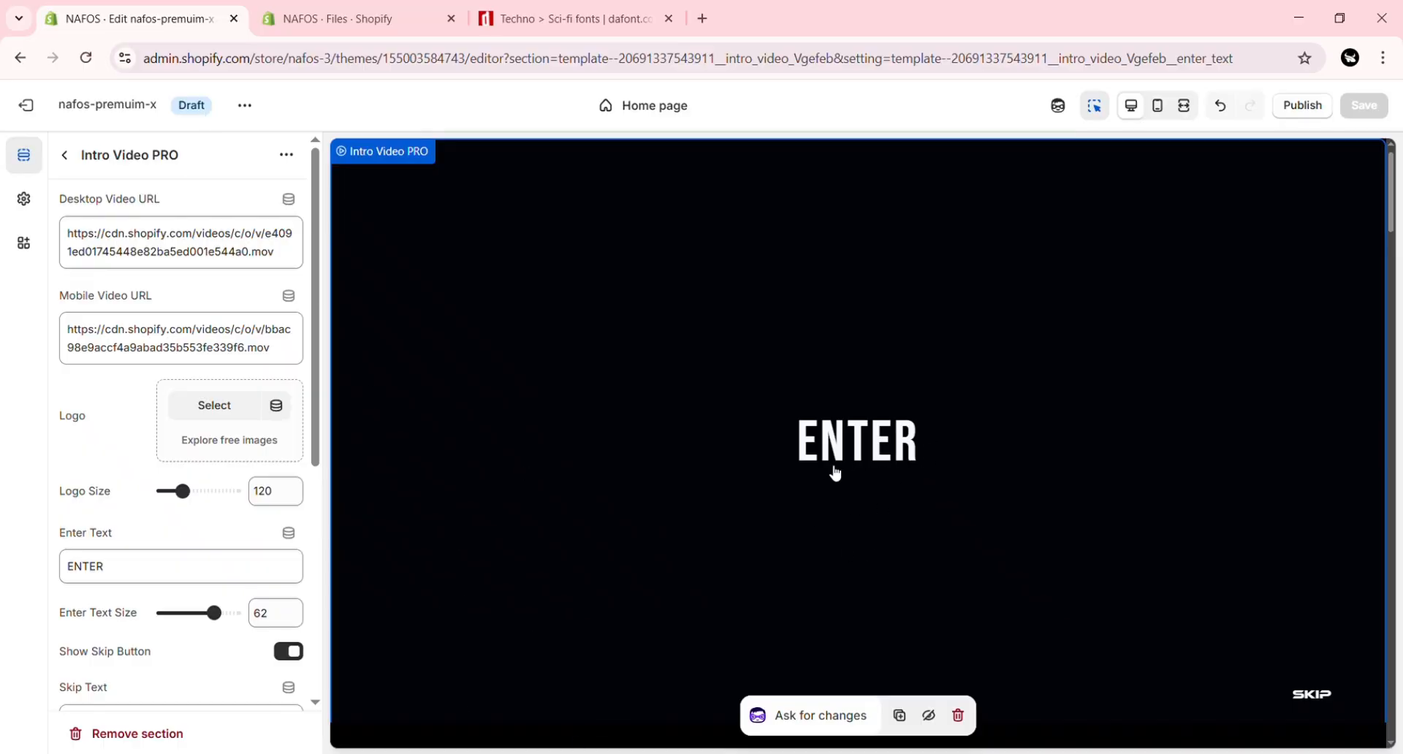
pyautogui.click(855, 457)
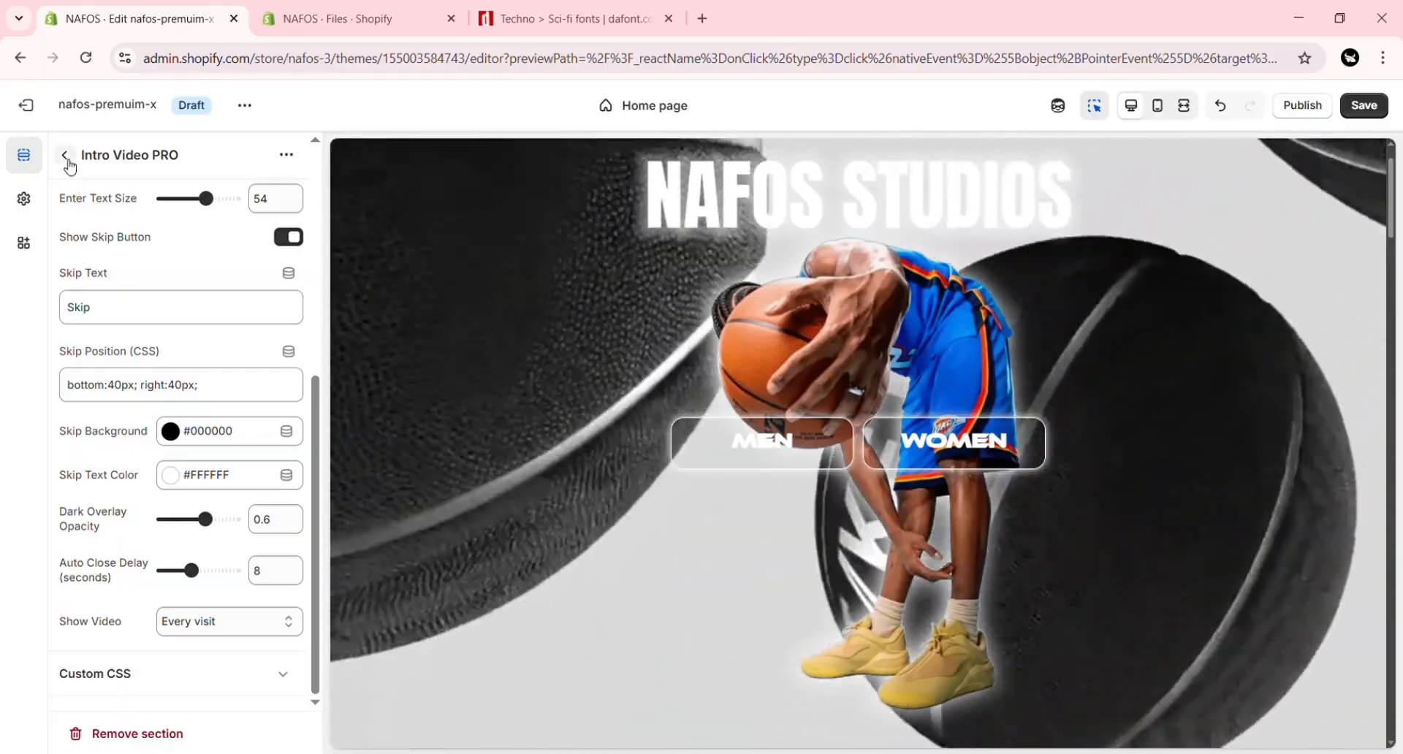
pyautogui.click(65, 156)
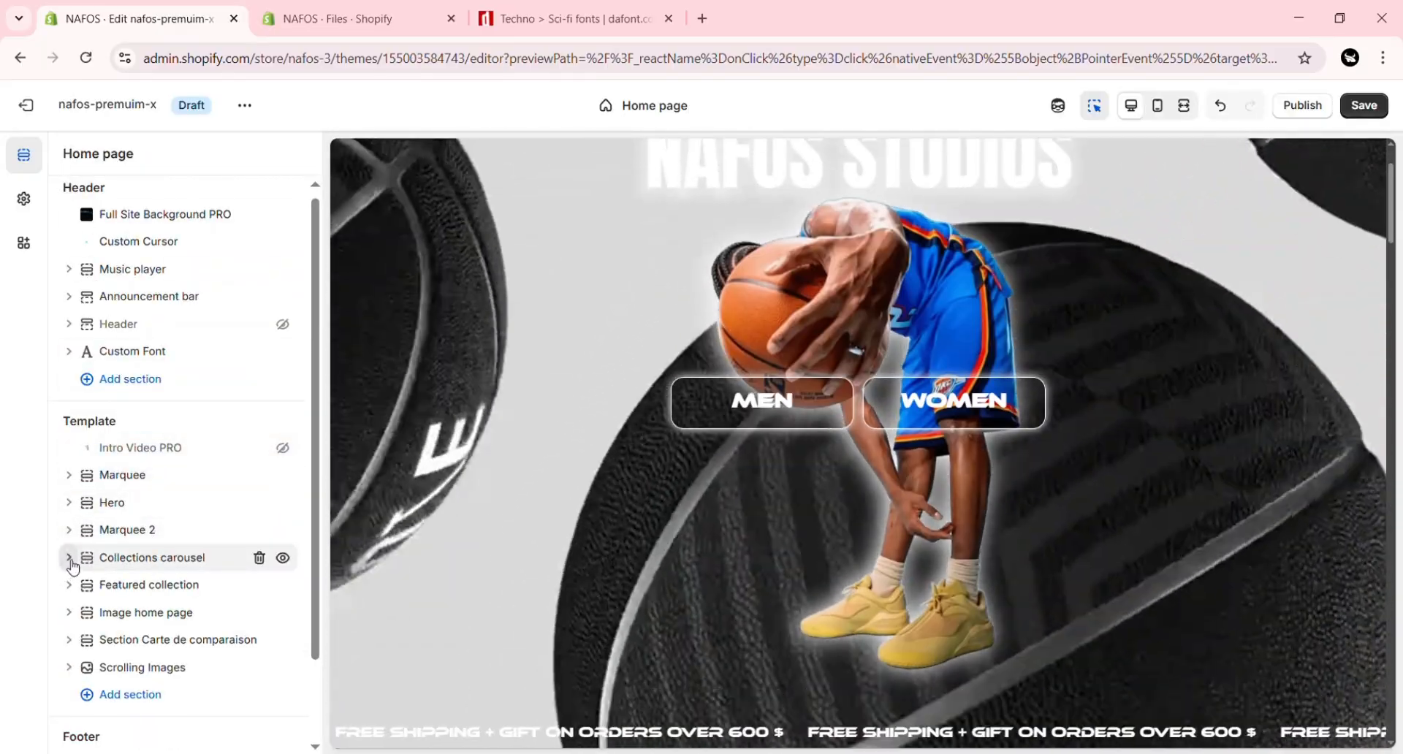
# Step: Set the Collection carousel block's title to "brand name items" and its title size to 36 px
pyautogui.click(68, 558)
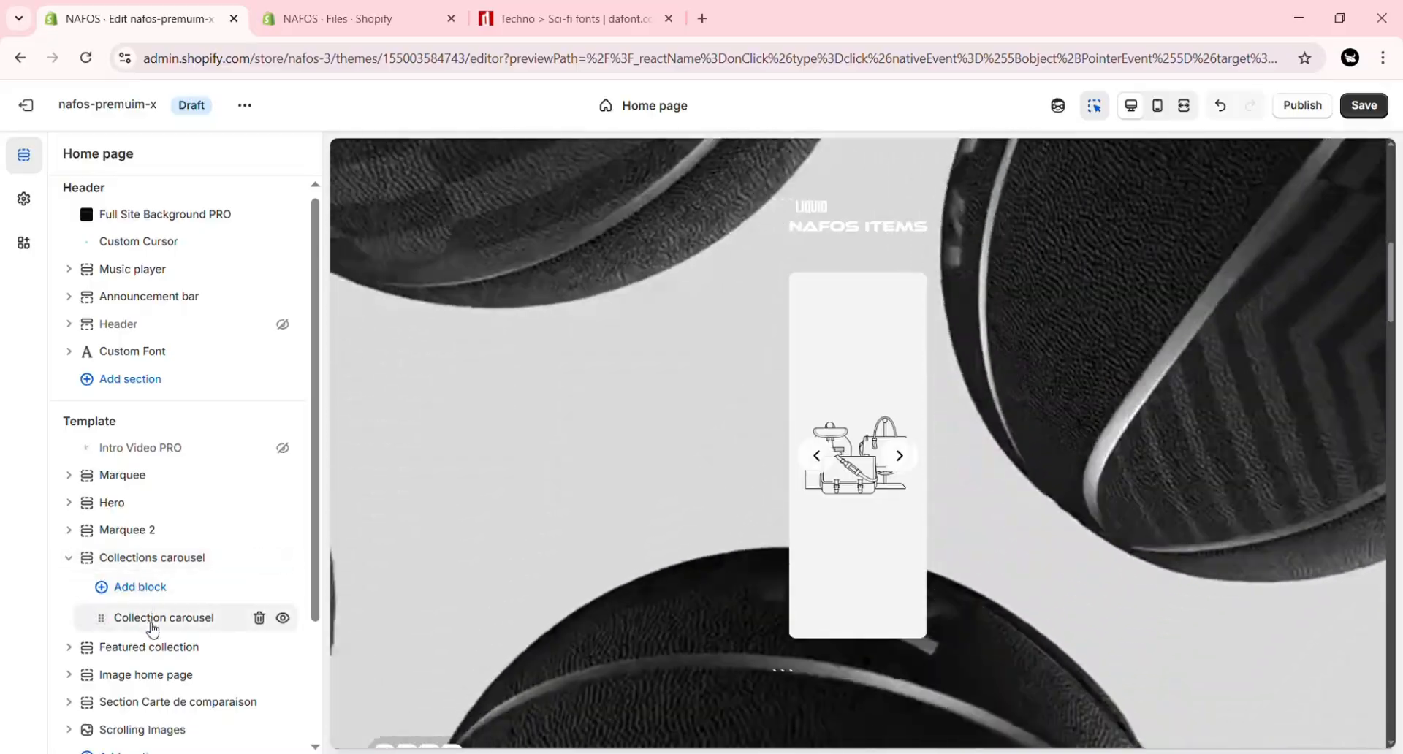
pyautogui.click(146, 617)
pyautogui.doubleClick(62, 374)
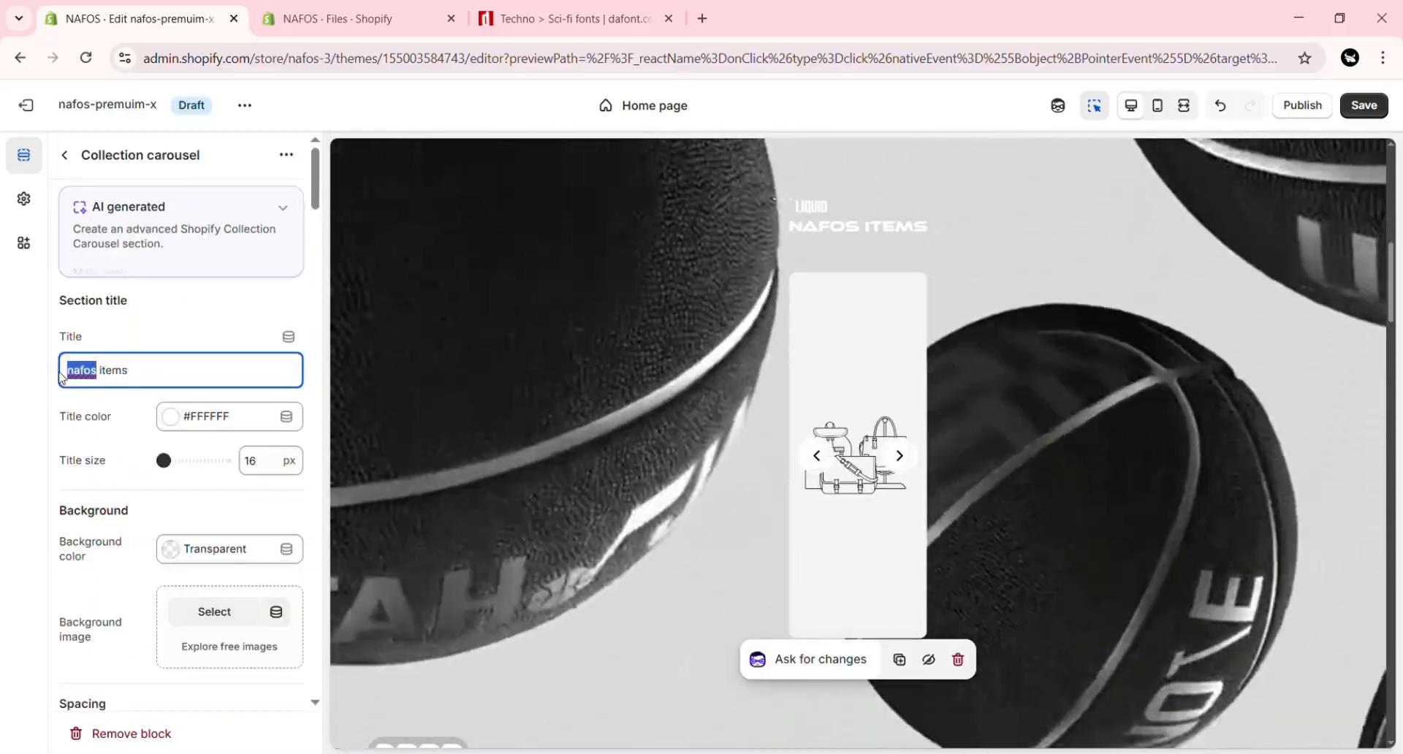
pyautogui.press('BackSpace')
pyautogui.write('brand name')
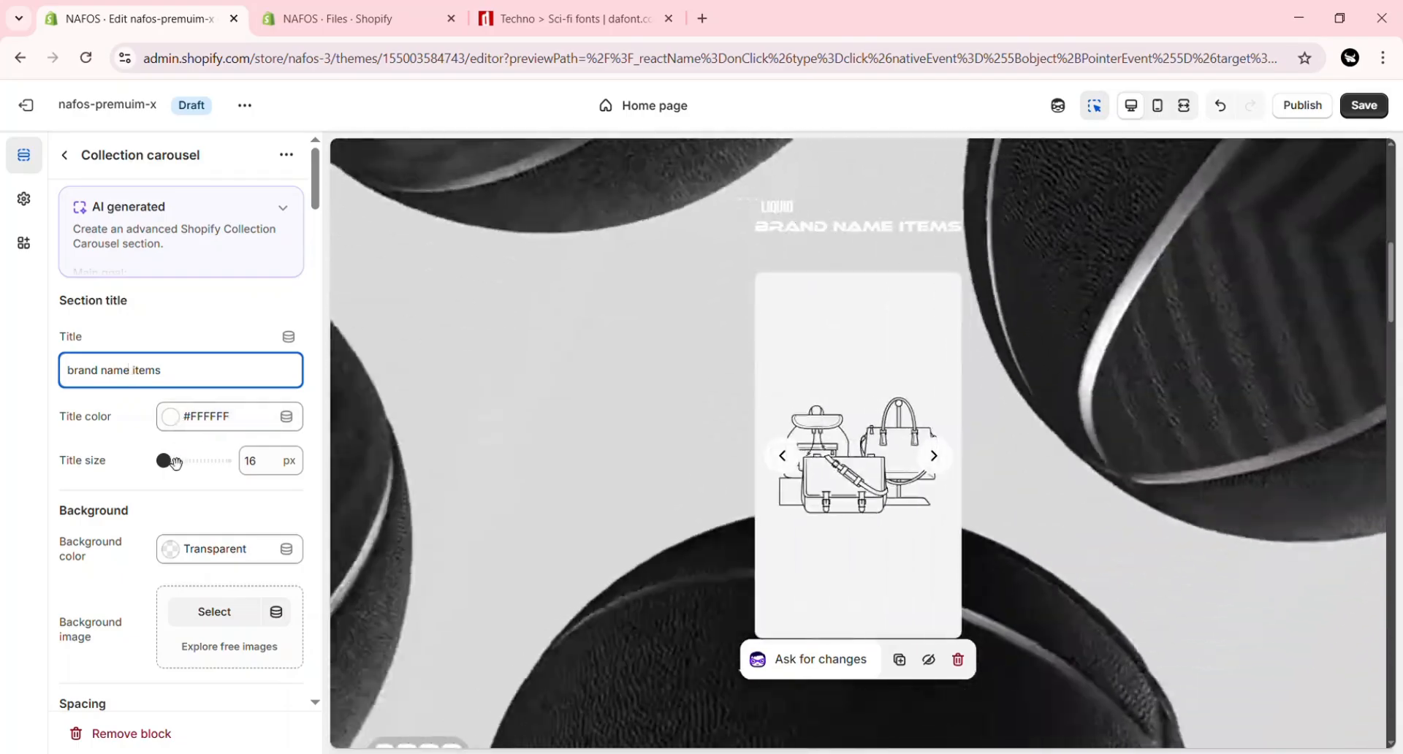
pyautogui.moveTo(175, 463); pyautogui.dragTo(194, 464)
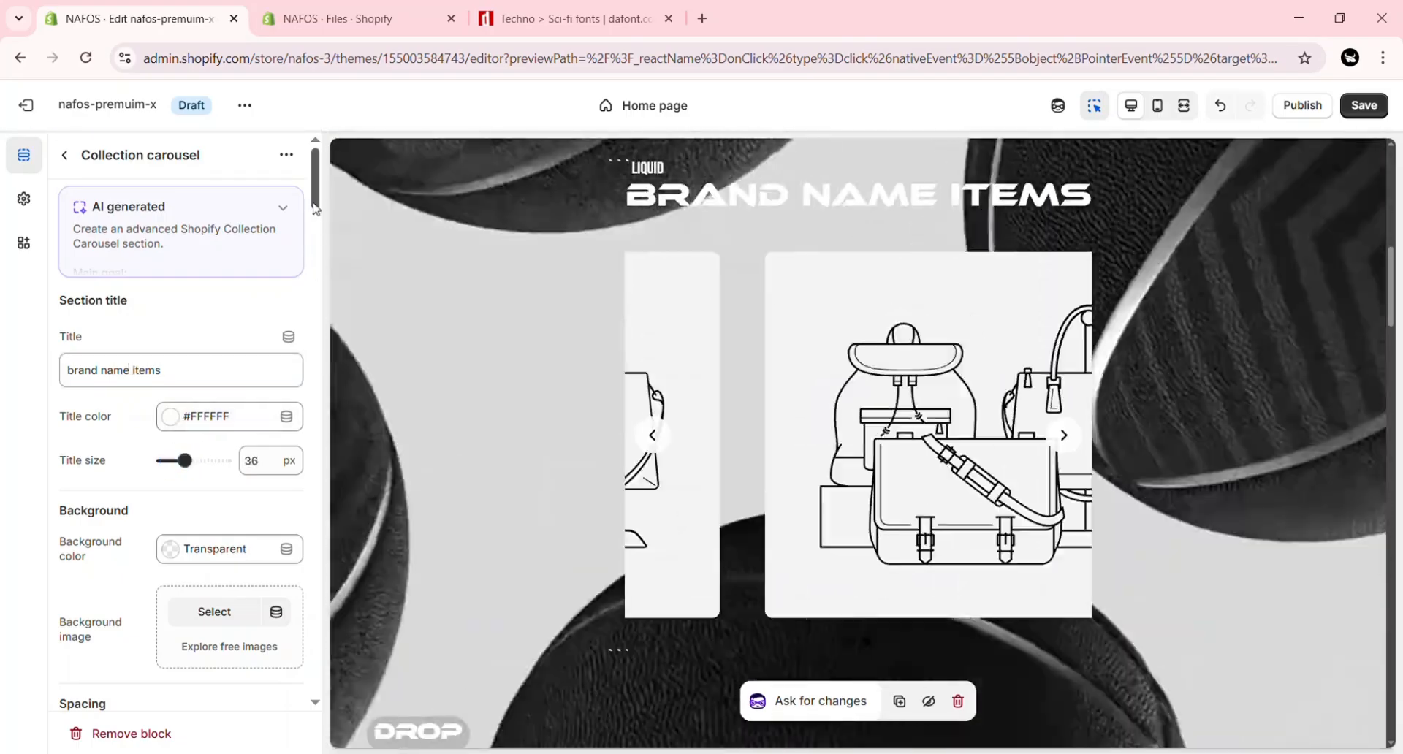
# Step: Give the carousel's Collection 1 the baggy jeans image D8C7931A PNG and assign the BAGGY JEANS collection to it
pyautogui.scroll(-3, 242, 326)
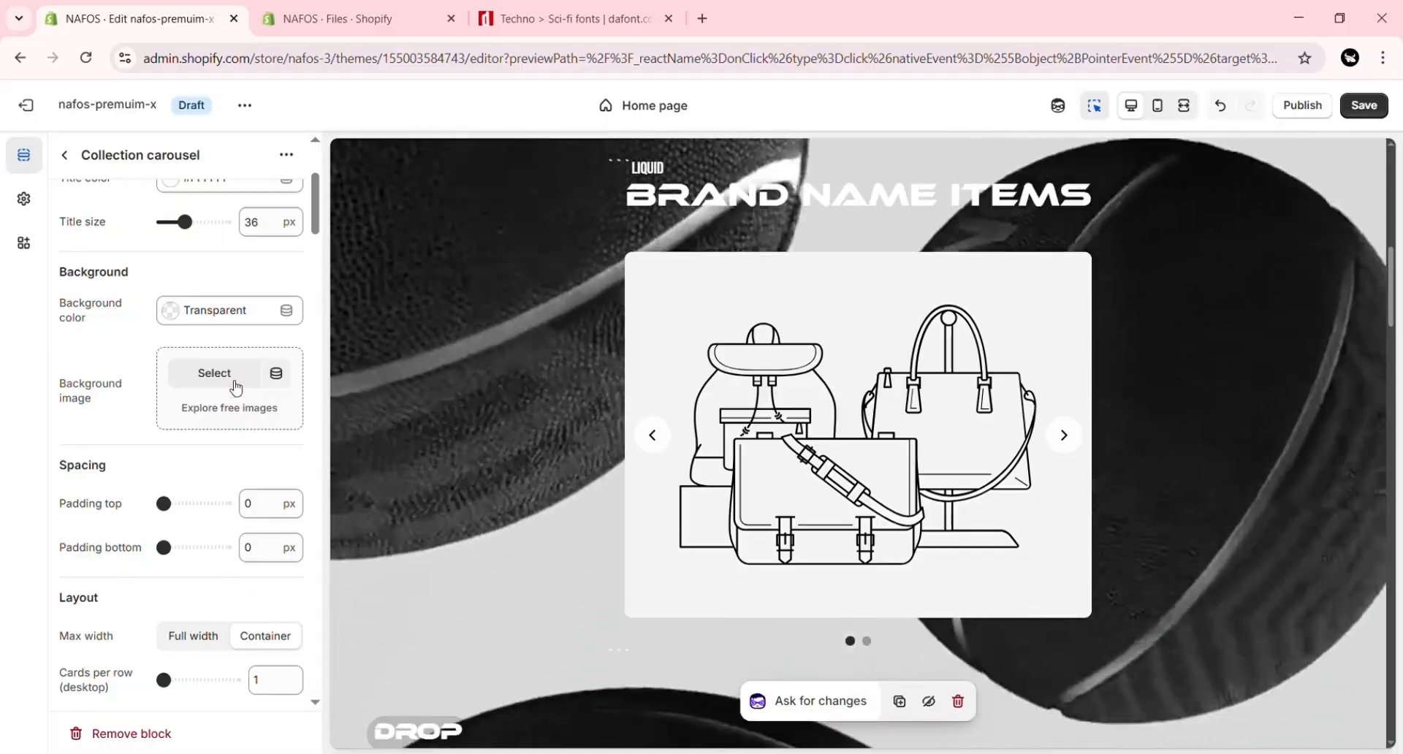
pyautogui.moveTo(318, 210); pyautogui.dragTo(300, 296)
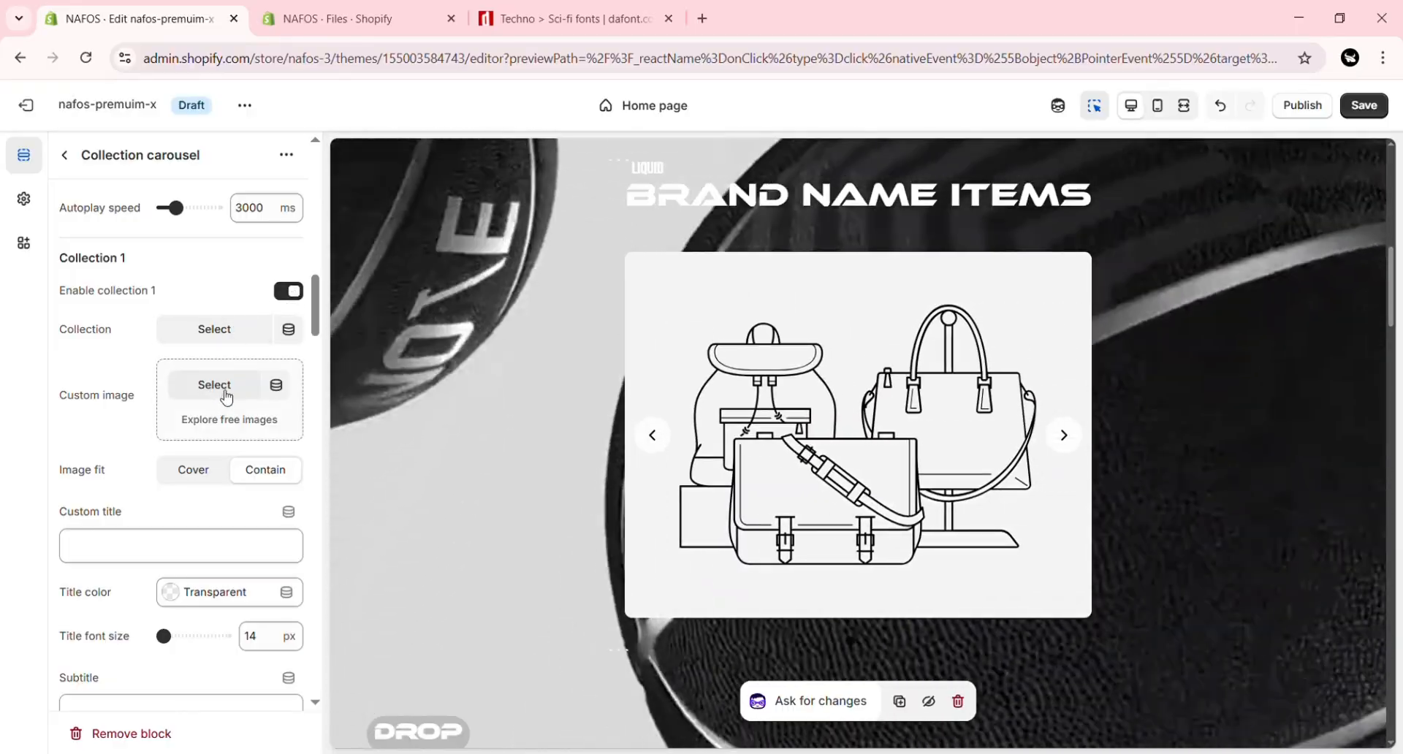
pyautogui.click(226, 394)
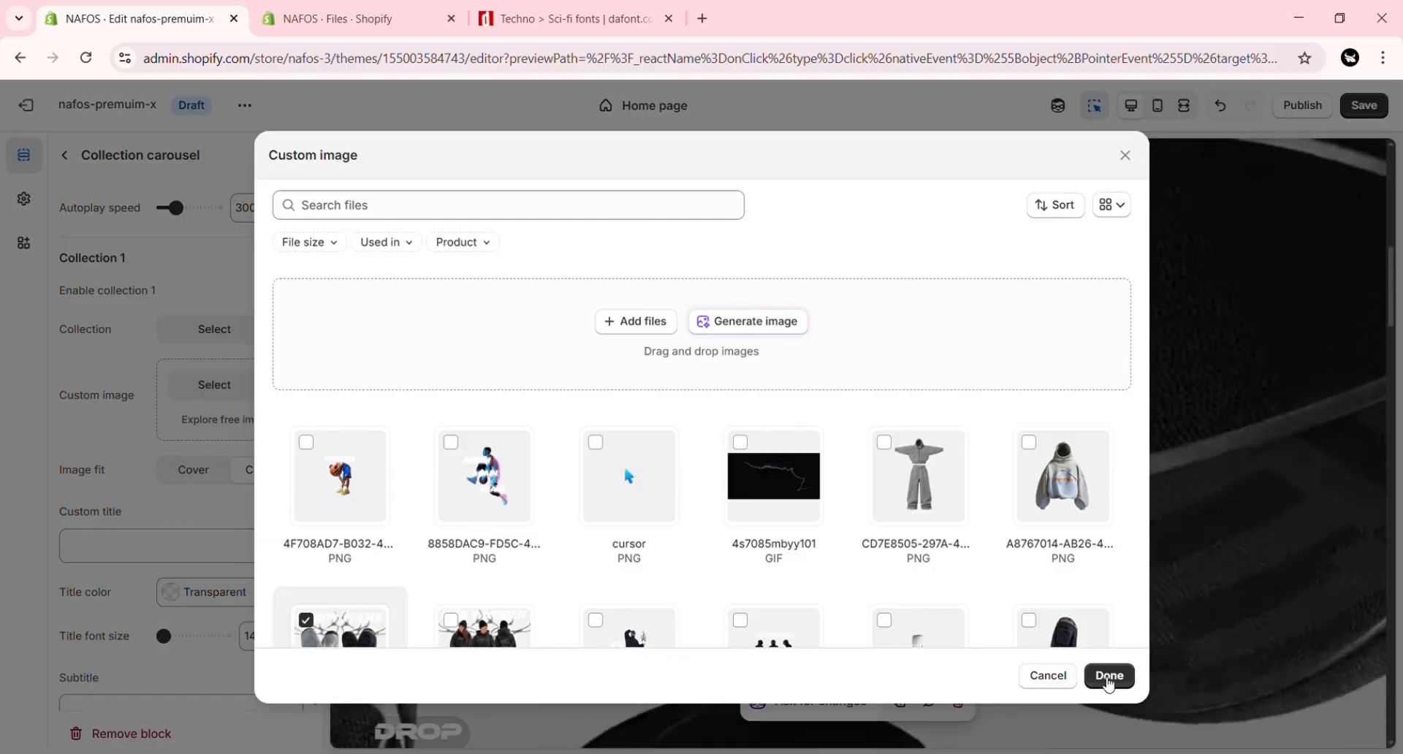
pyautogui.click(1108, 678)
pyautogui.click(255, 343)
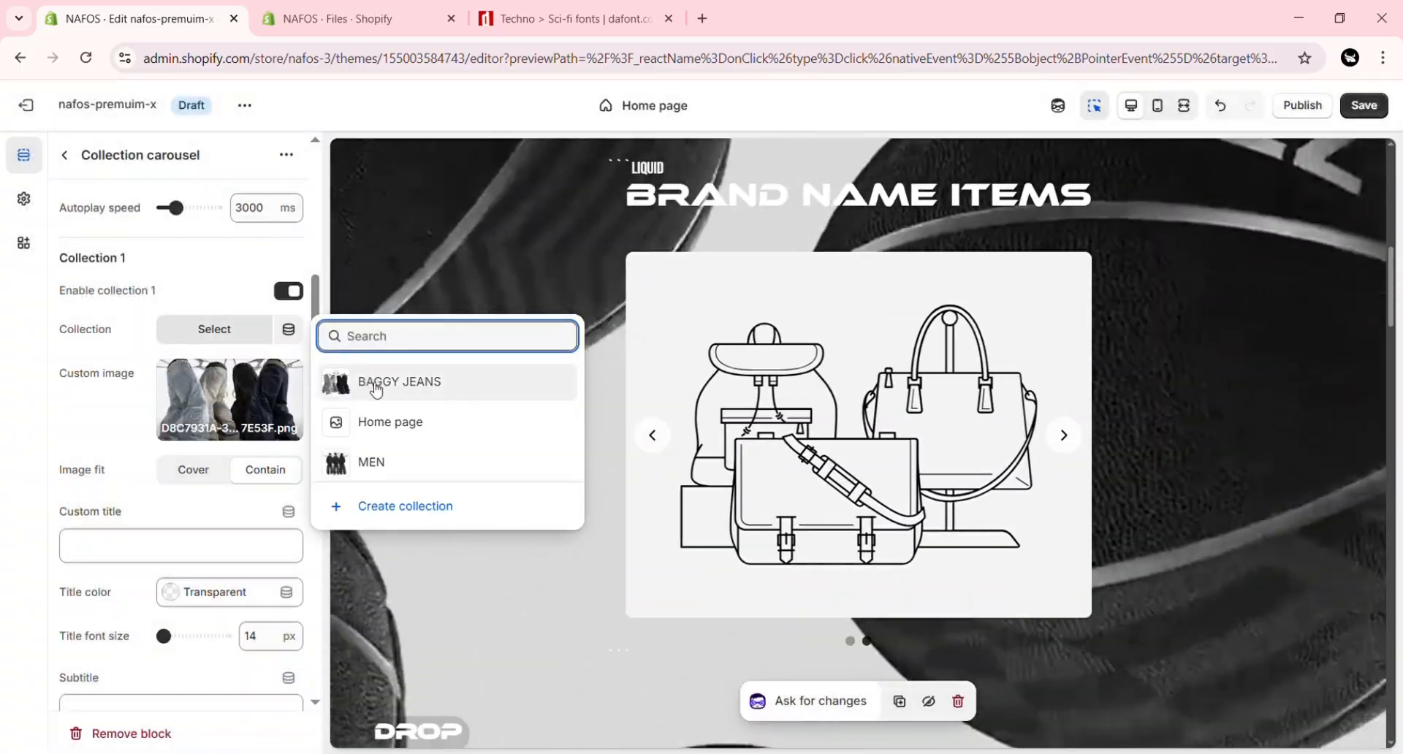
pyautogui.click(370, 380)
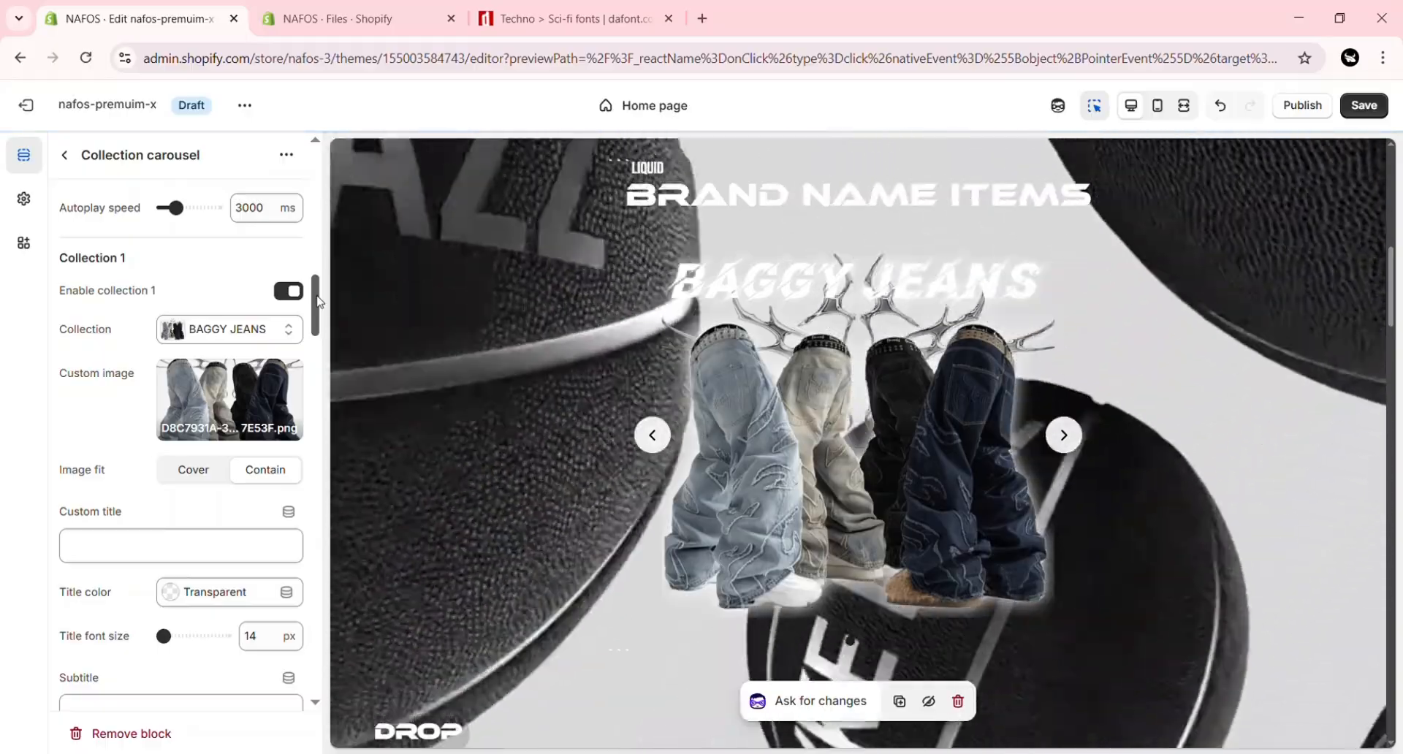
# Step: Give the carousel's Collection 2 the custom PNG of three people in black outfits and assign the MEN collection to it
pyautogui.scroll(-5, 319, 301)
pyautogui.click(214, 434)
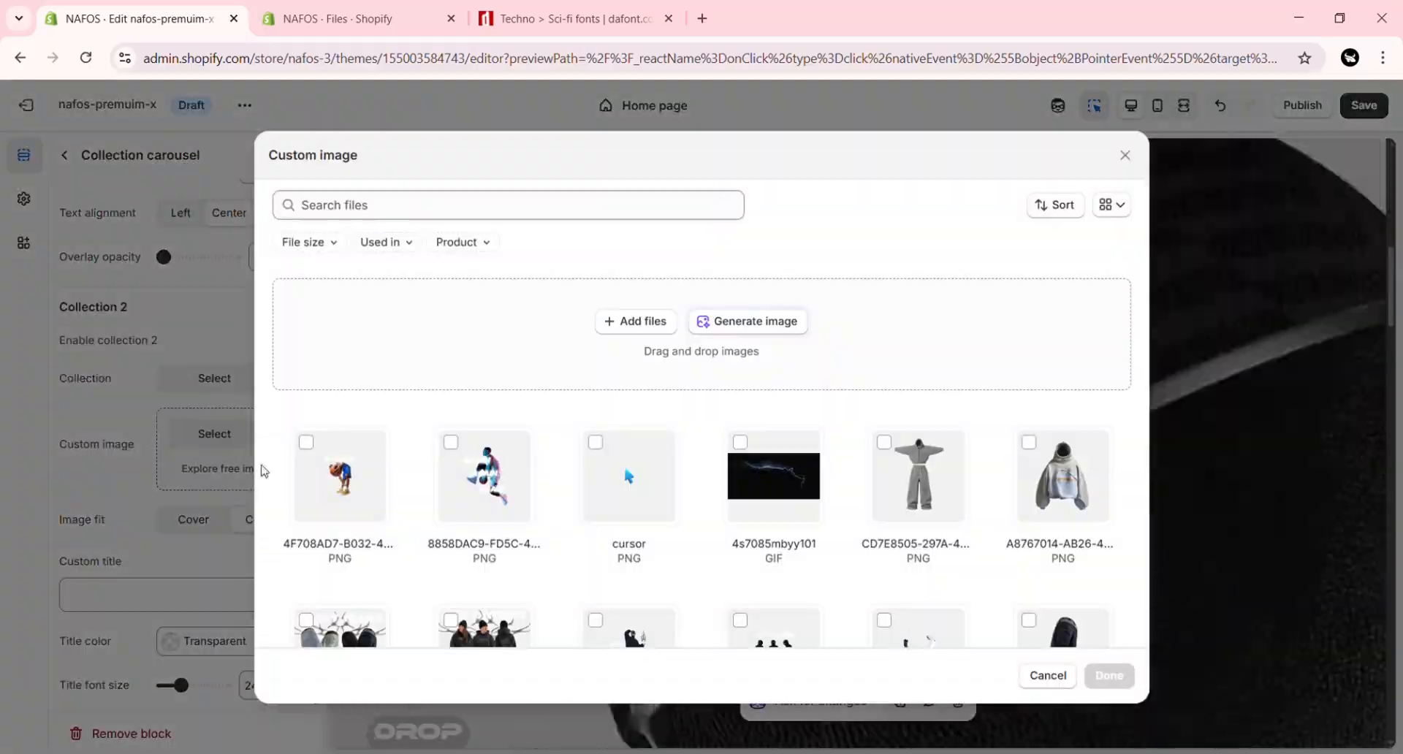
pyautogui.click(450, 620)
pyautogui.click(1106, 678)
pyautogui.click(260, 380)
pyautogui.click(417, 514)
# Step: Enable Collection 6 in the carousel and disable it again
pyautogui.scroll(-5, 303, 520)
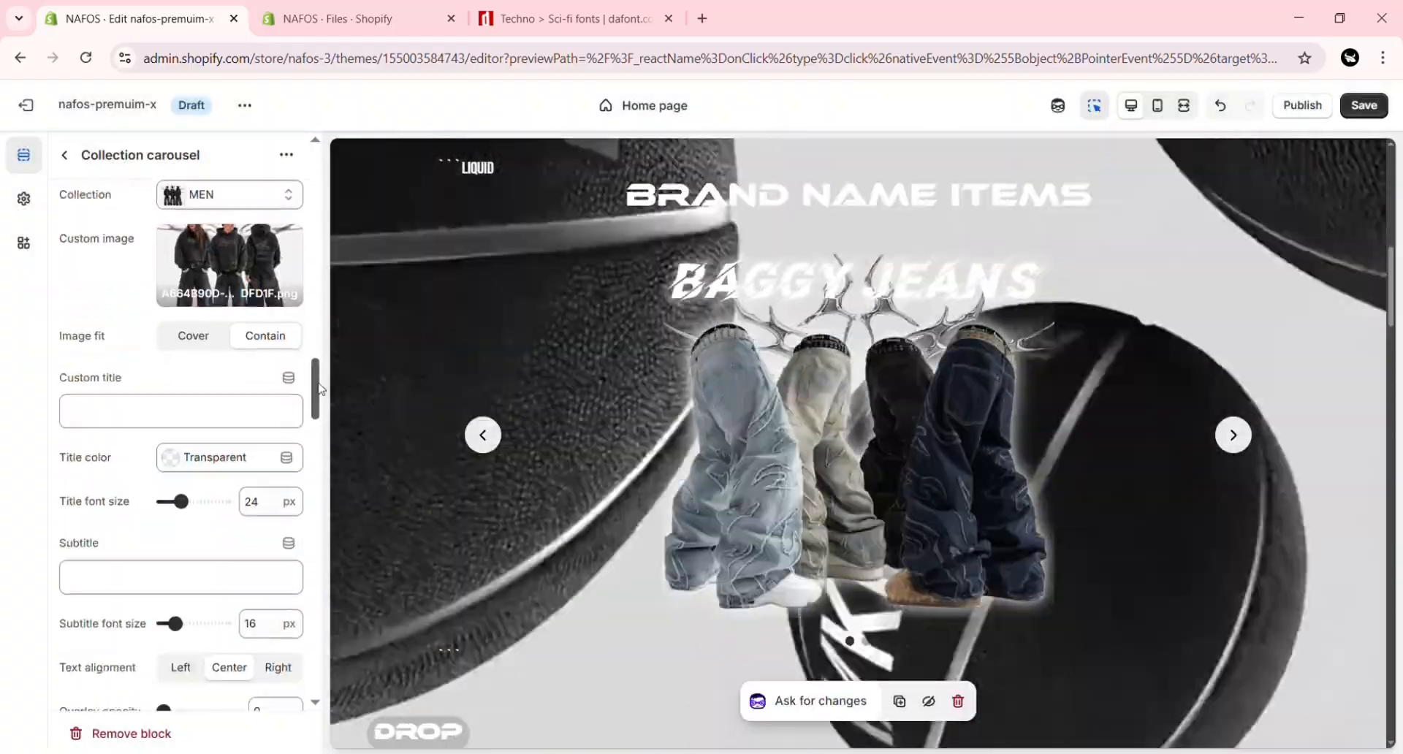
pyautogui.scroll(-20, 303, 520)
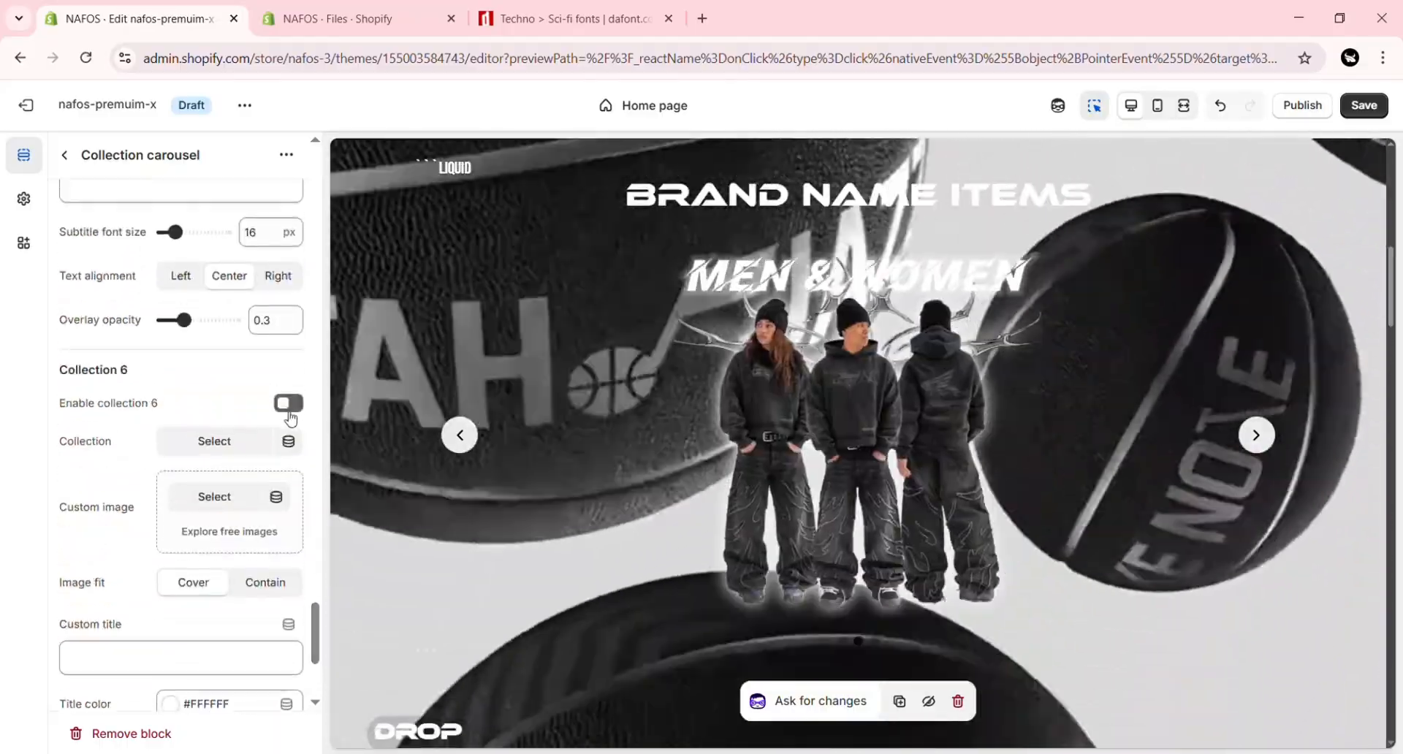
pyautogui.click(290, 411)
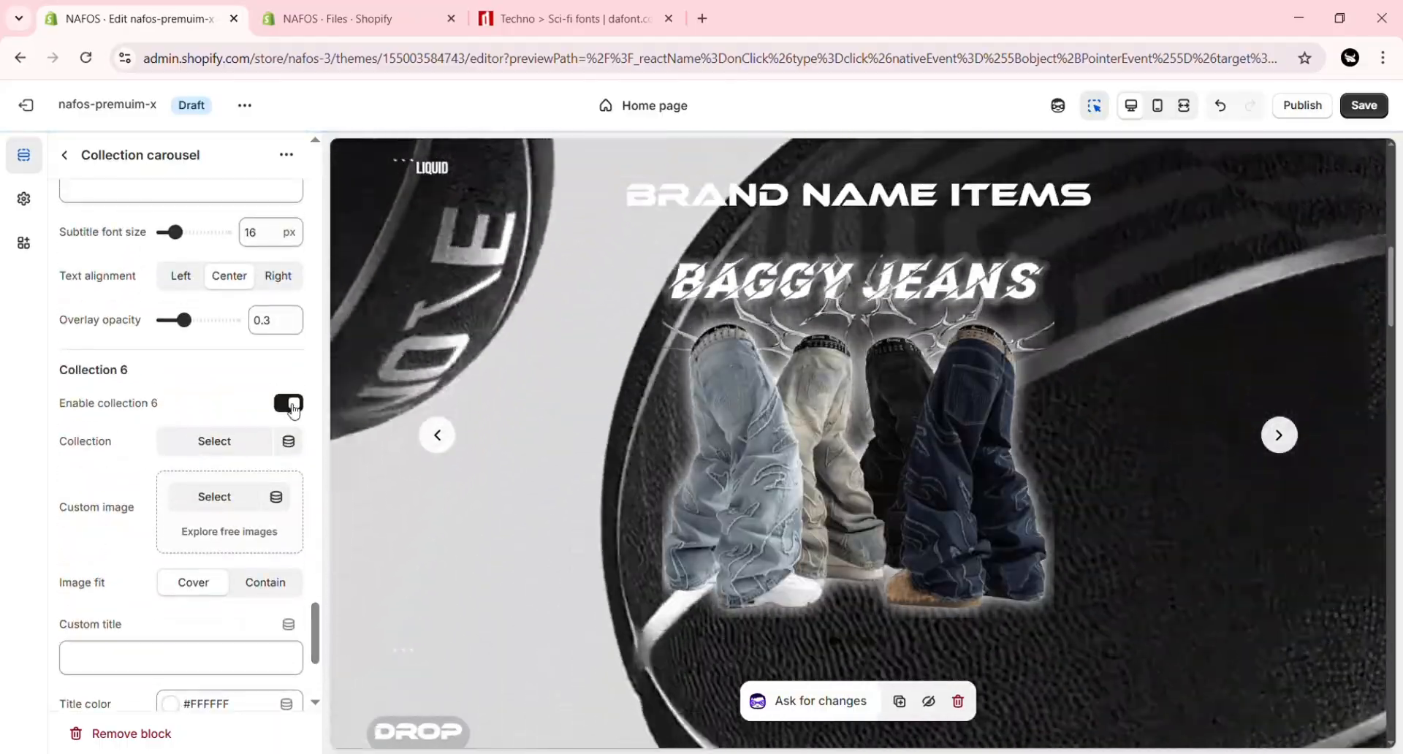
pyautogui.click(292, 406)
# Step: Switch the carousel's autoplay, arrows and dots off and back on one by one to test them in the preview
pyautogui.scroll(20, 292, 409)
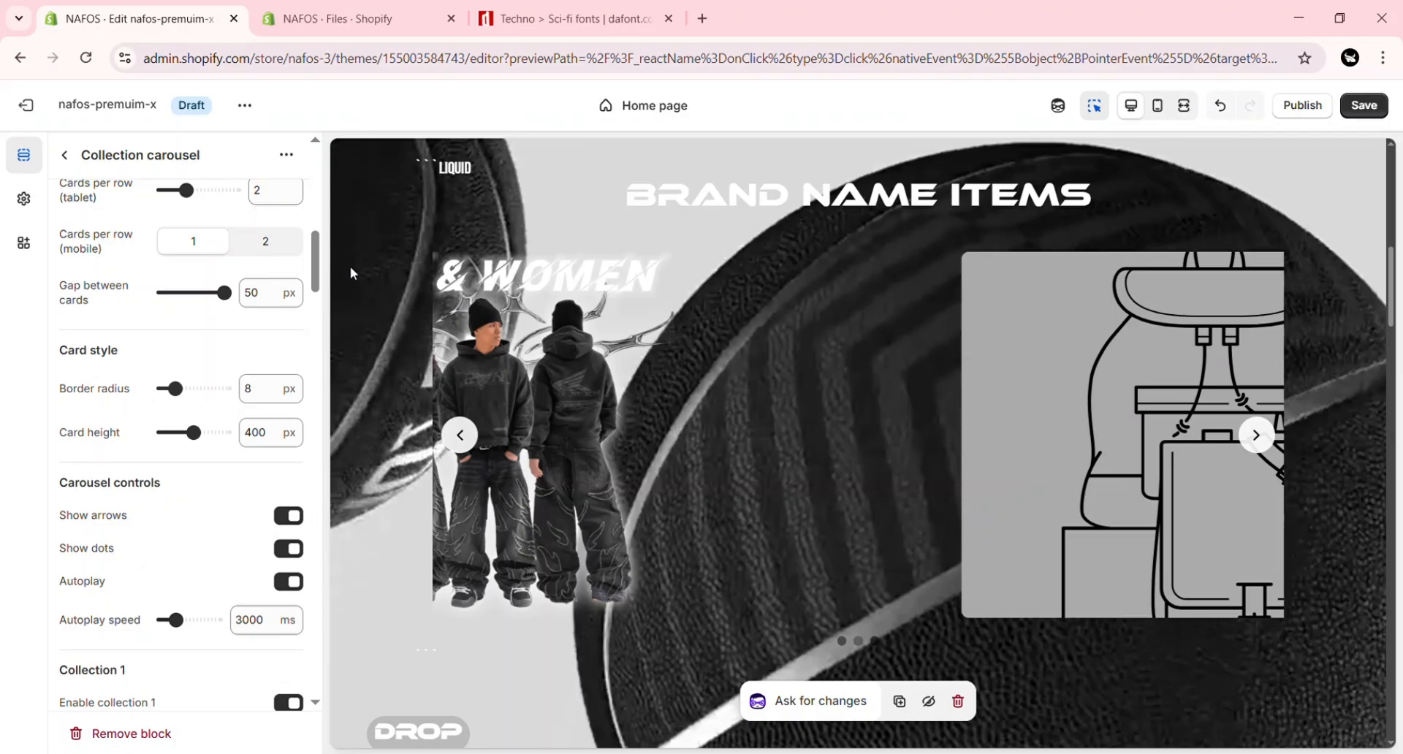
pyautogui.click(290, 582)
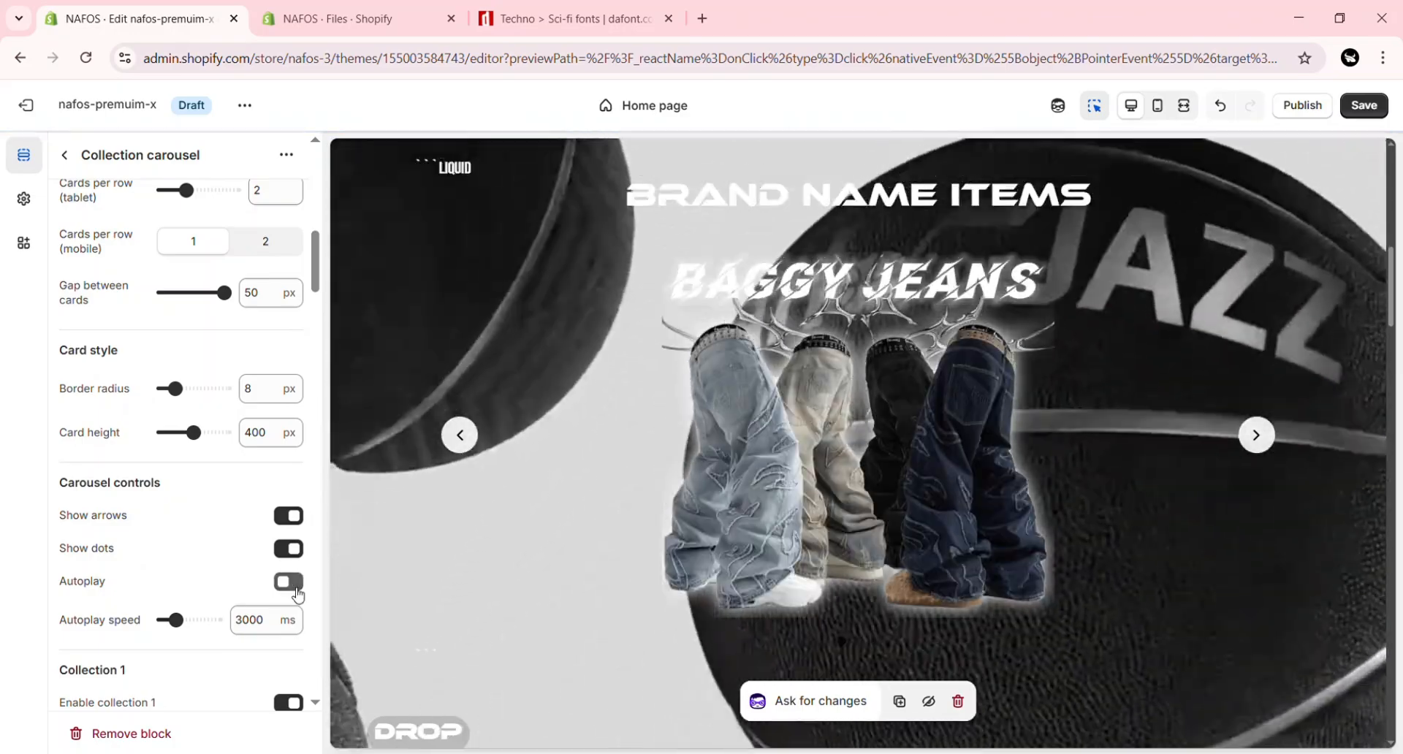
pyautogui.click(296, 589)
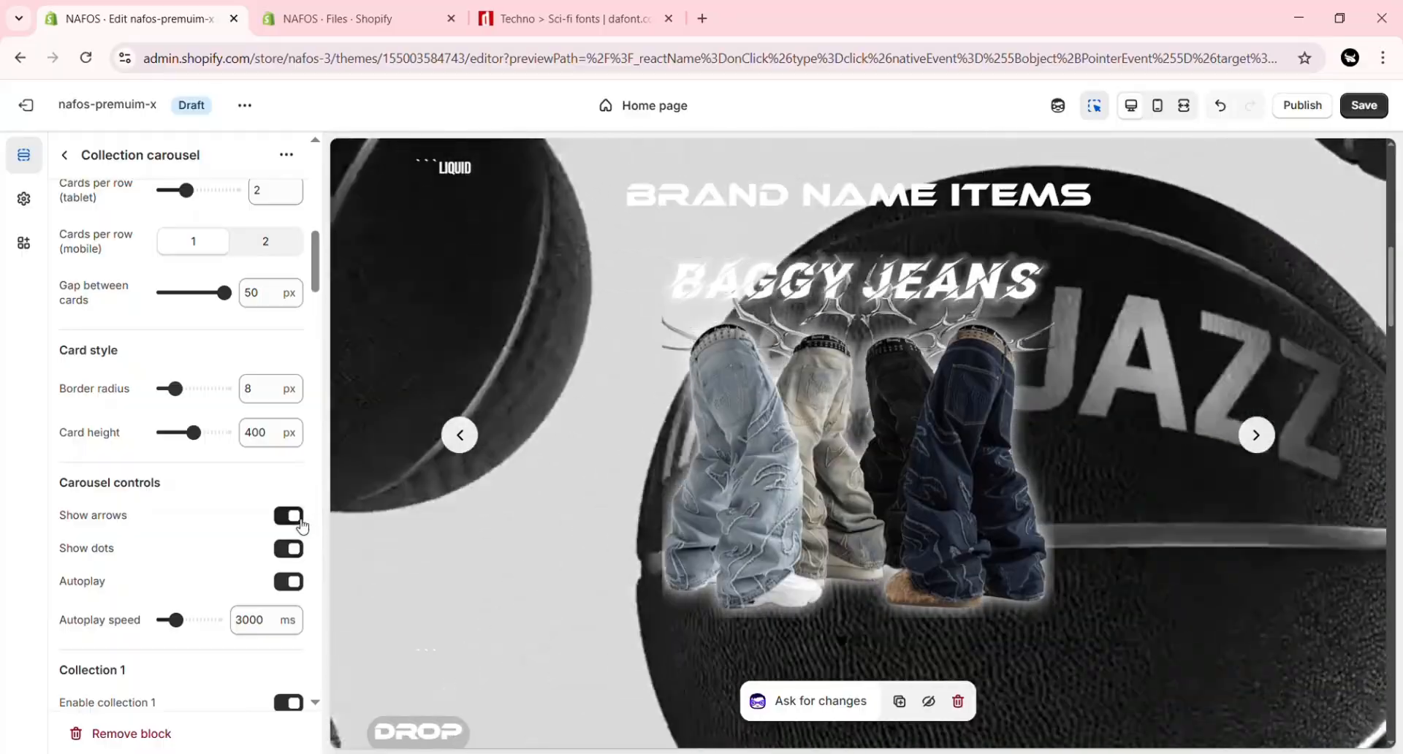
pyautogui.click(300, 518)
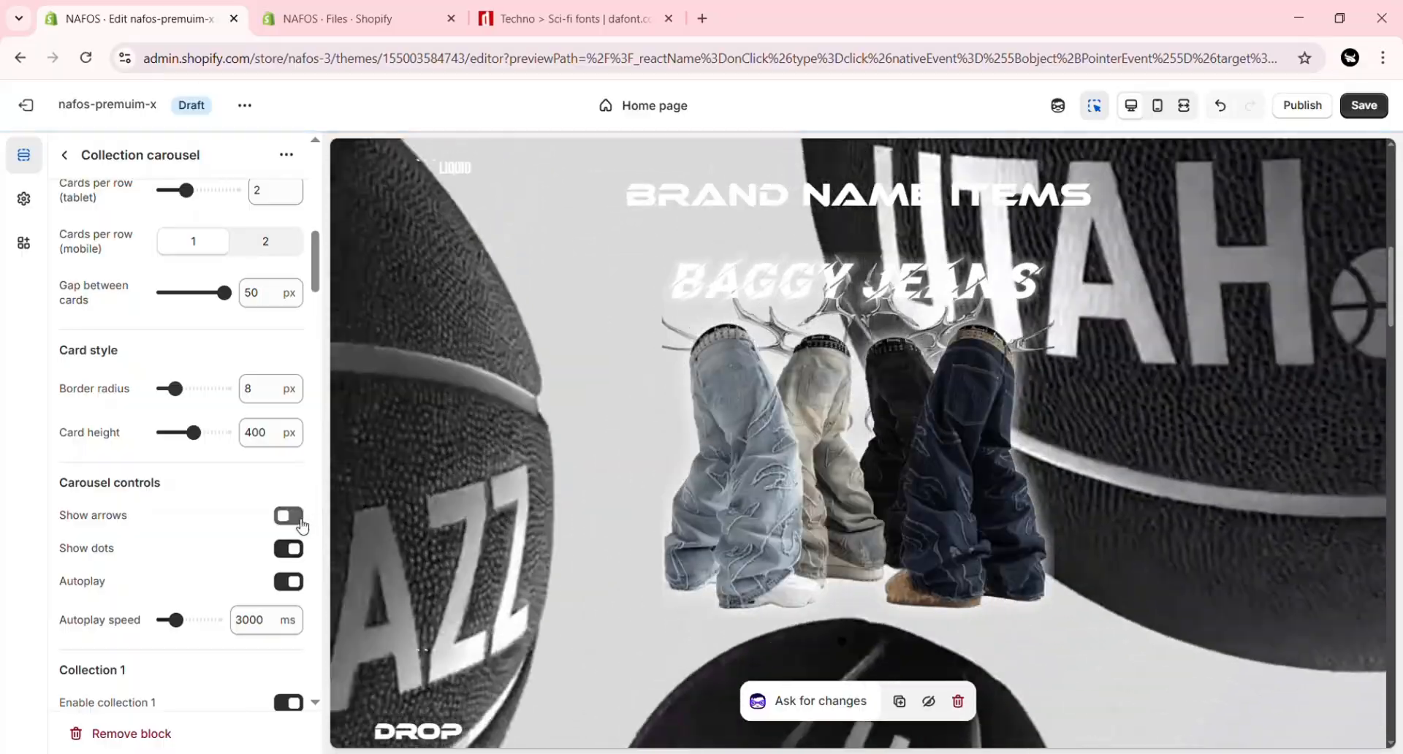
pyautogui.click(300, 518)
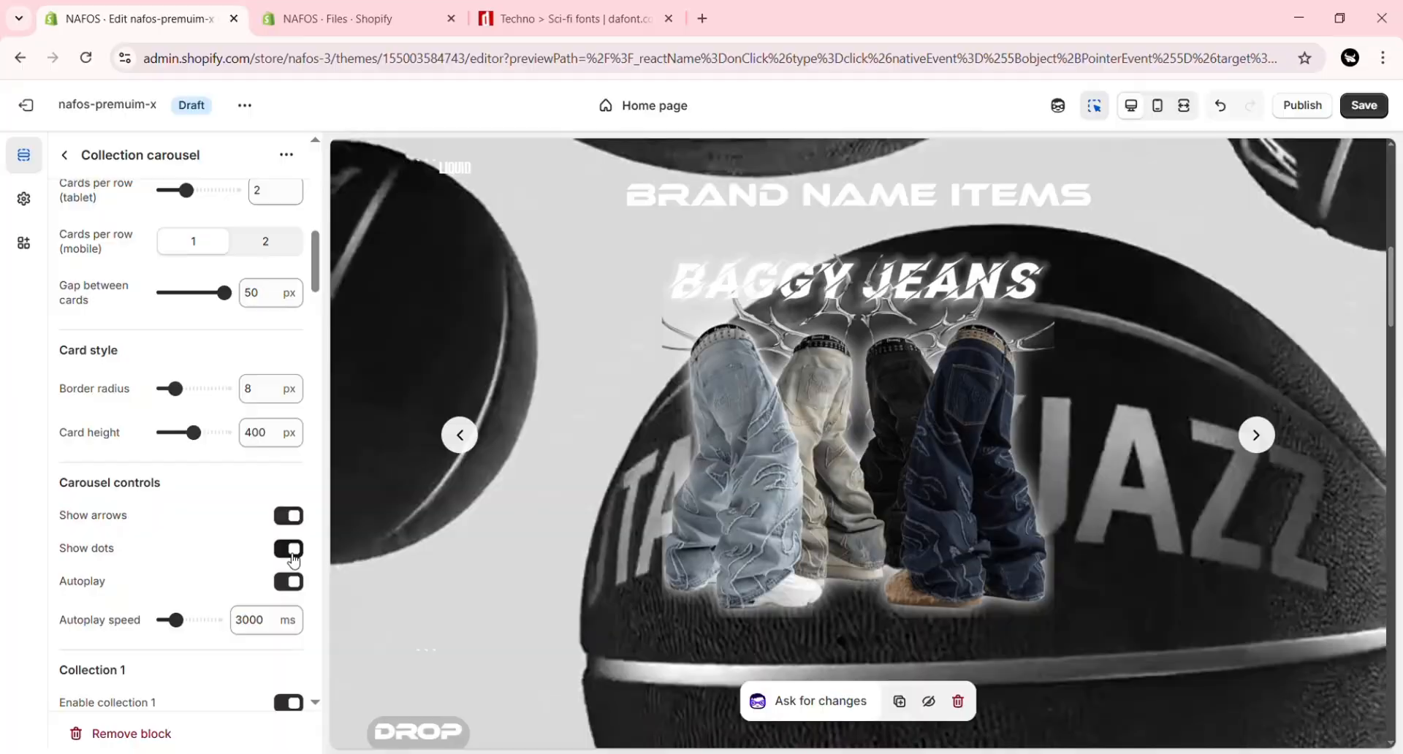
pyautogui.click(293, 559)
pyautogui.click(293, 559)
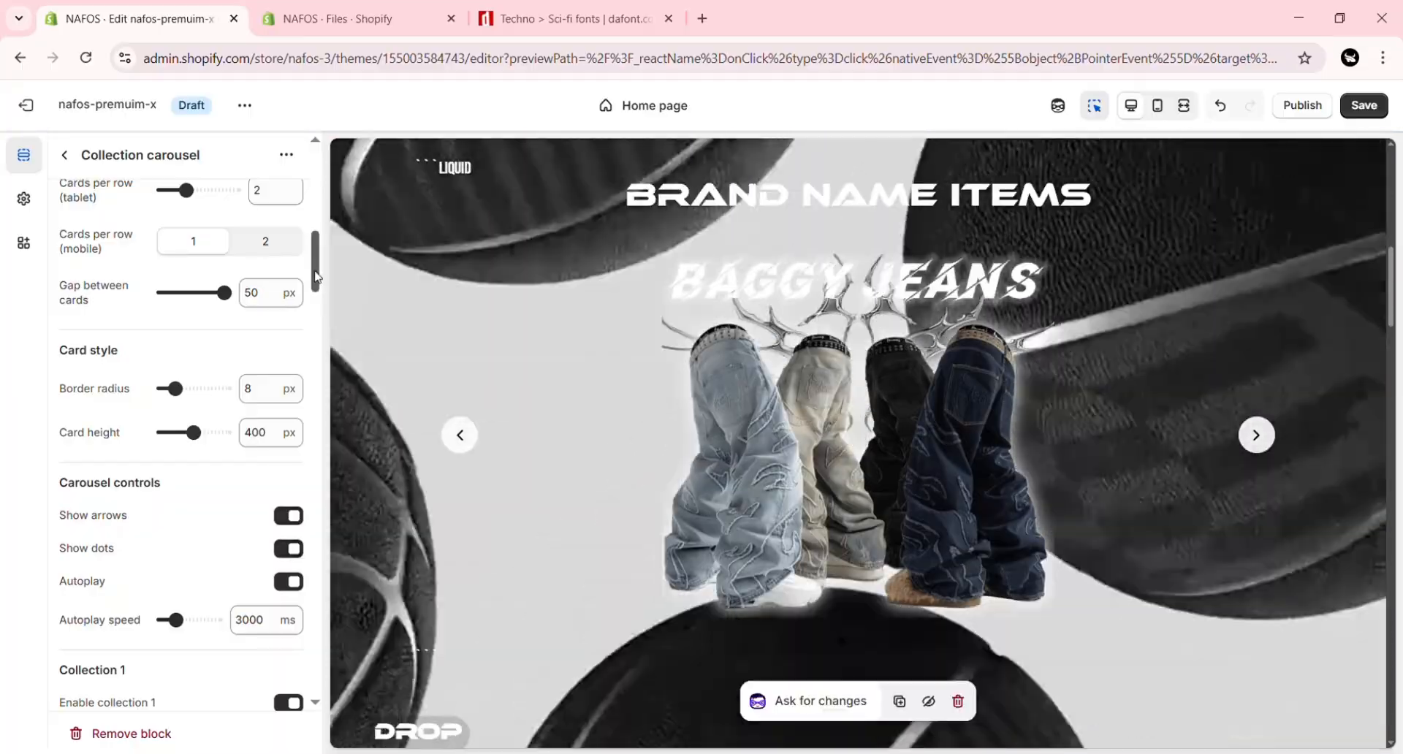
# Step: Save the theme changes and return from the Collection carousel block to the home page's section list
pyautogui.moveTo(316, 277); pyautogui.dragTo(319, 176)
pyautogui.click(1364, 106)
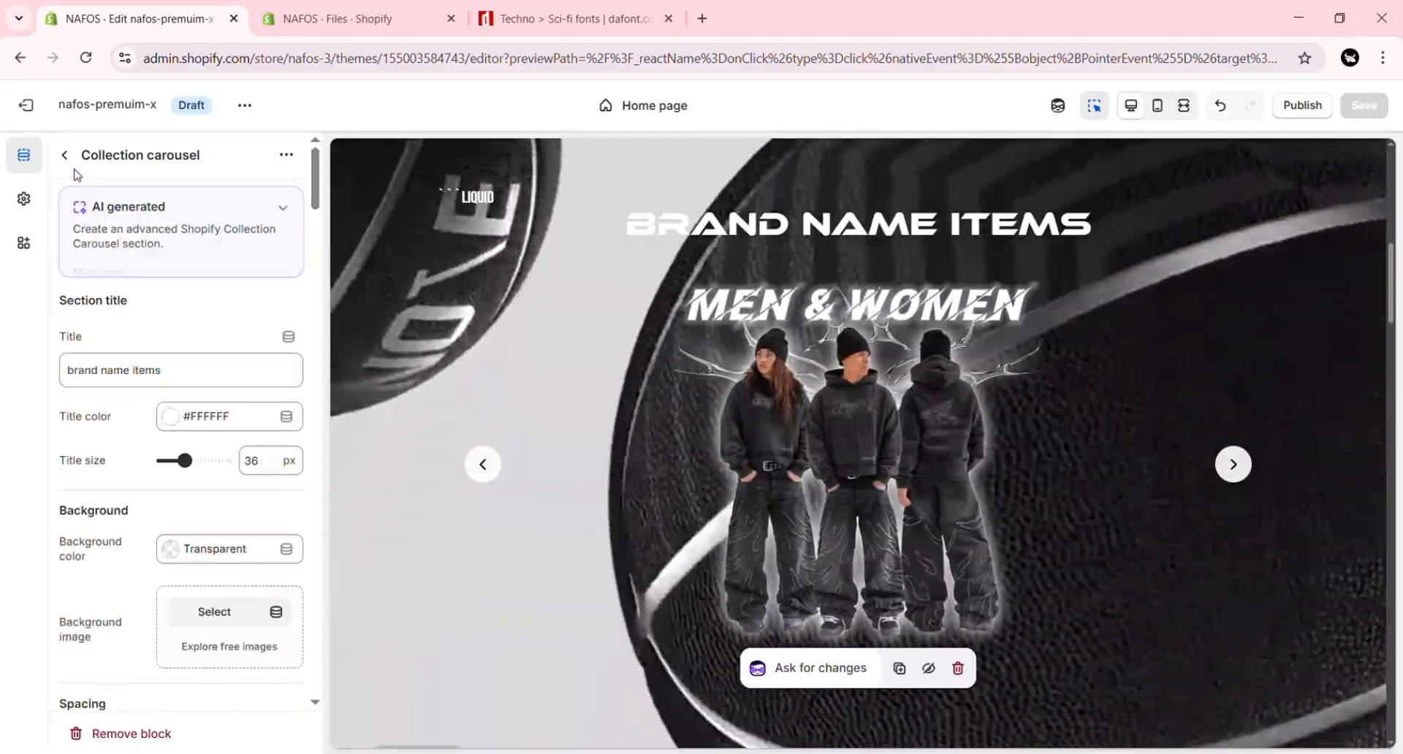
pyautogui.click(67, 160)
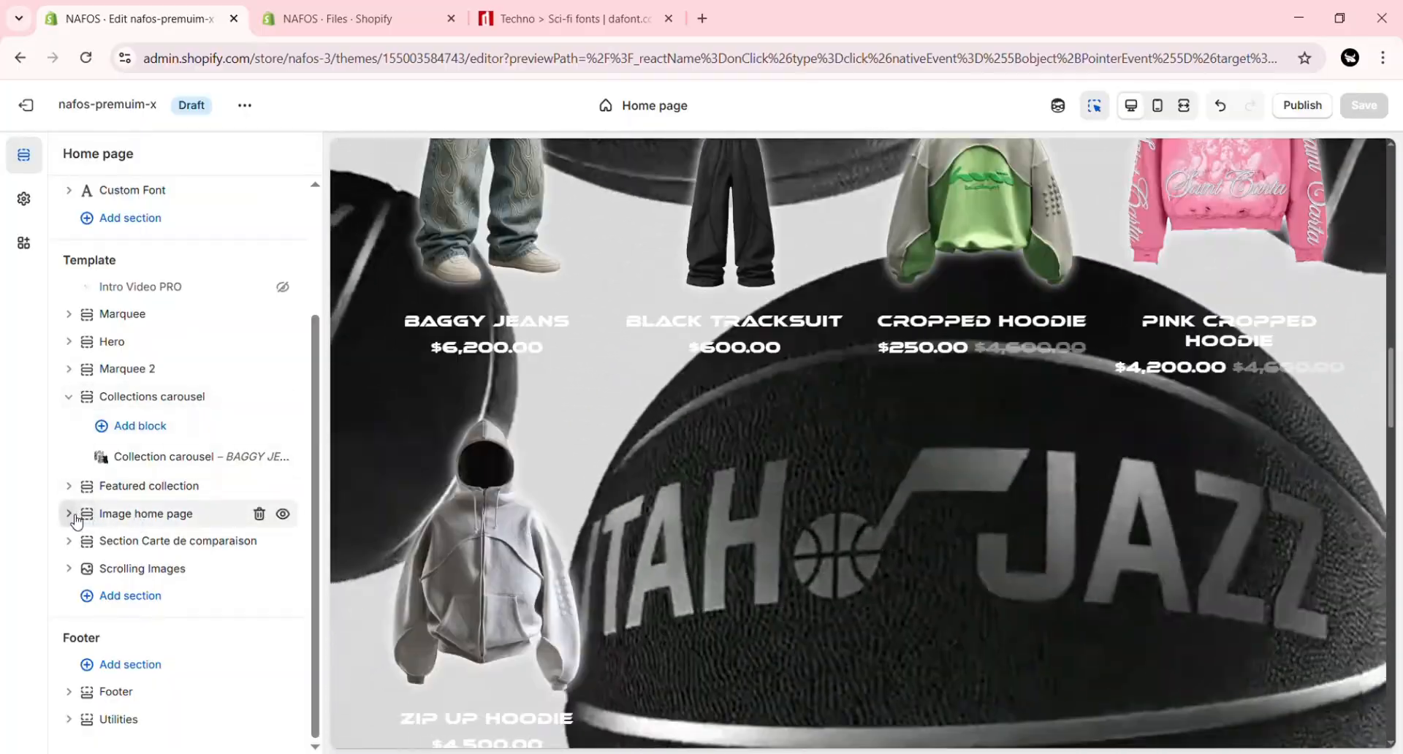
# Step: Set the Image home page section's image to the 8858DAC9-FD5C PNG of the basketball player
pyautogui.click(77, 519)
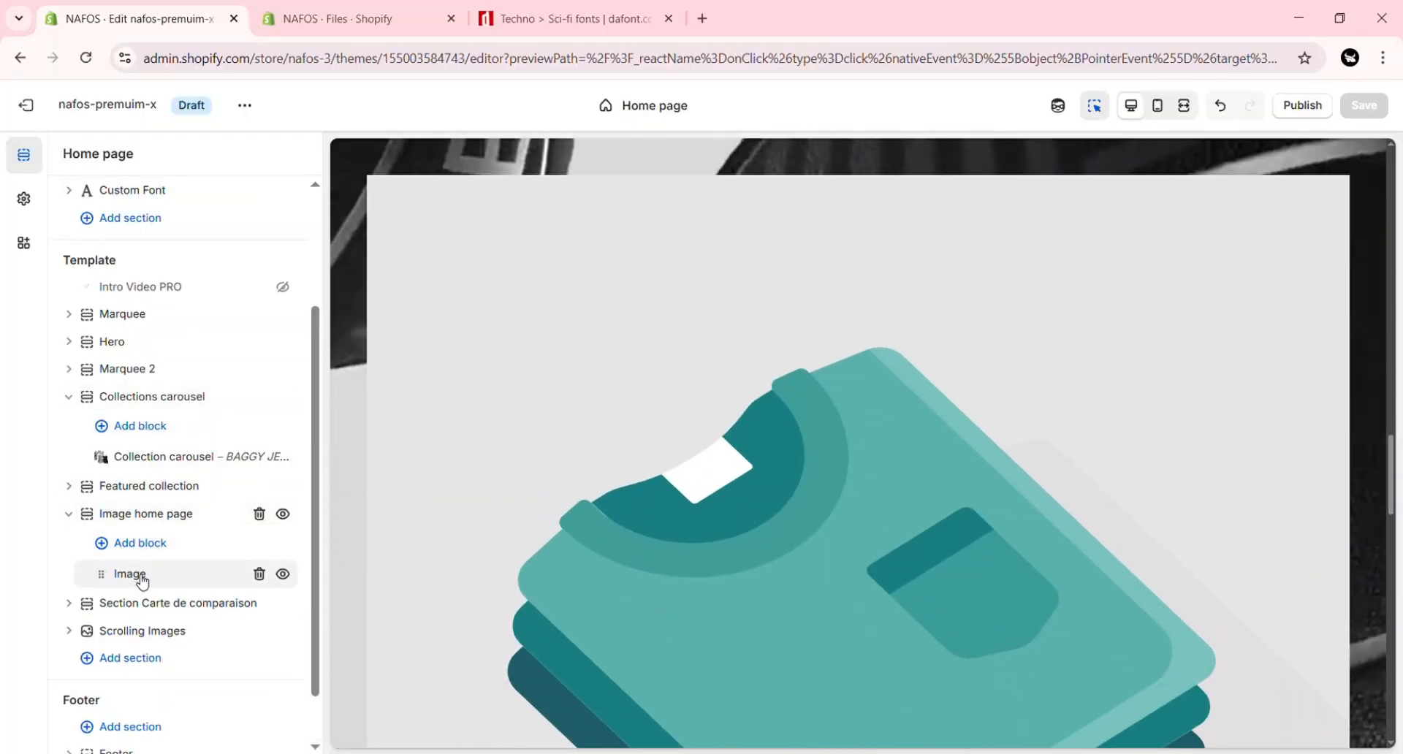
pyautogui.click(142, 583)
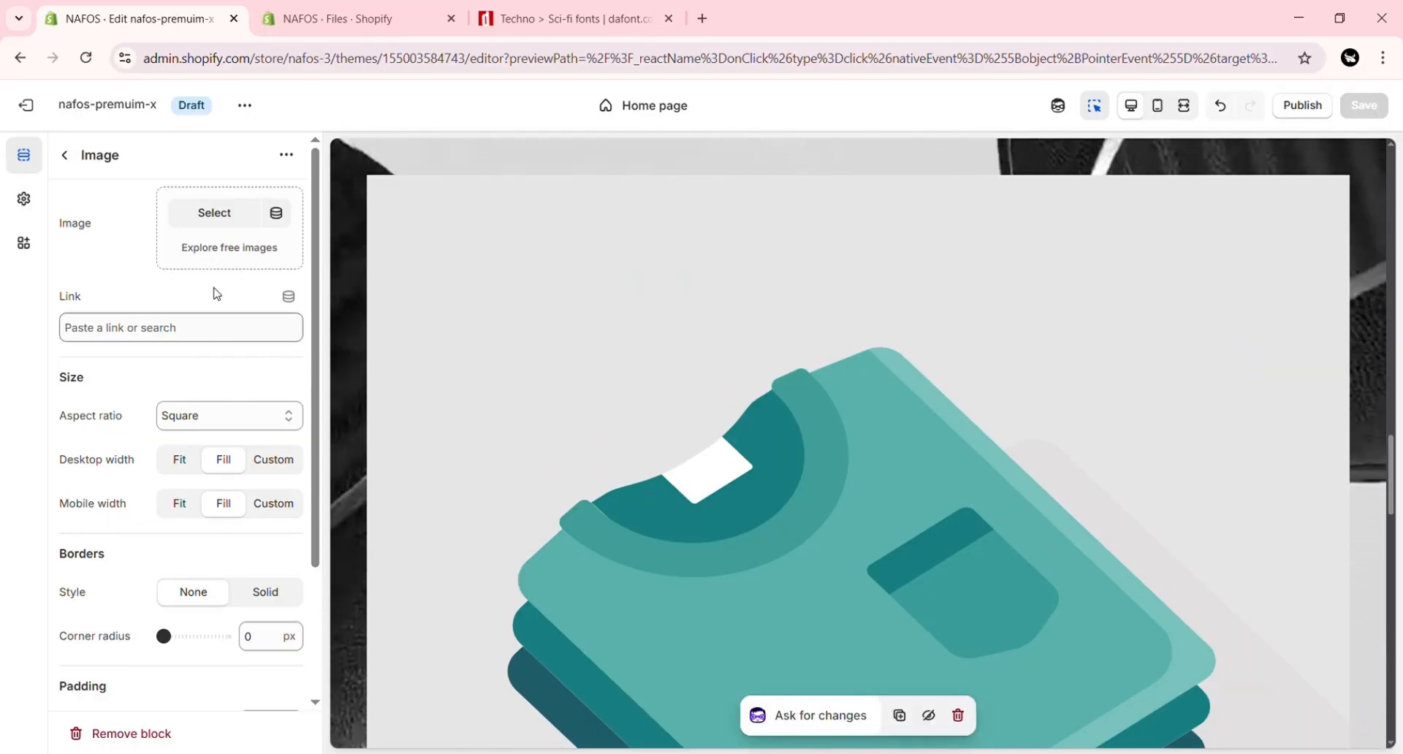
pyautogui.click(236, 222)
pyautogui.click(484, 475)
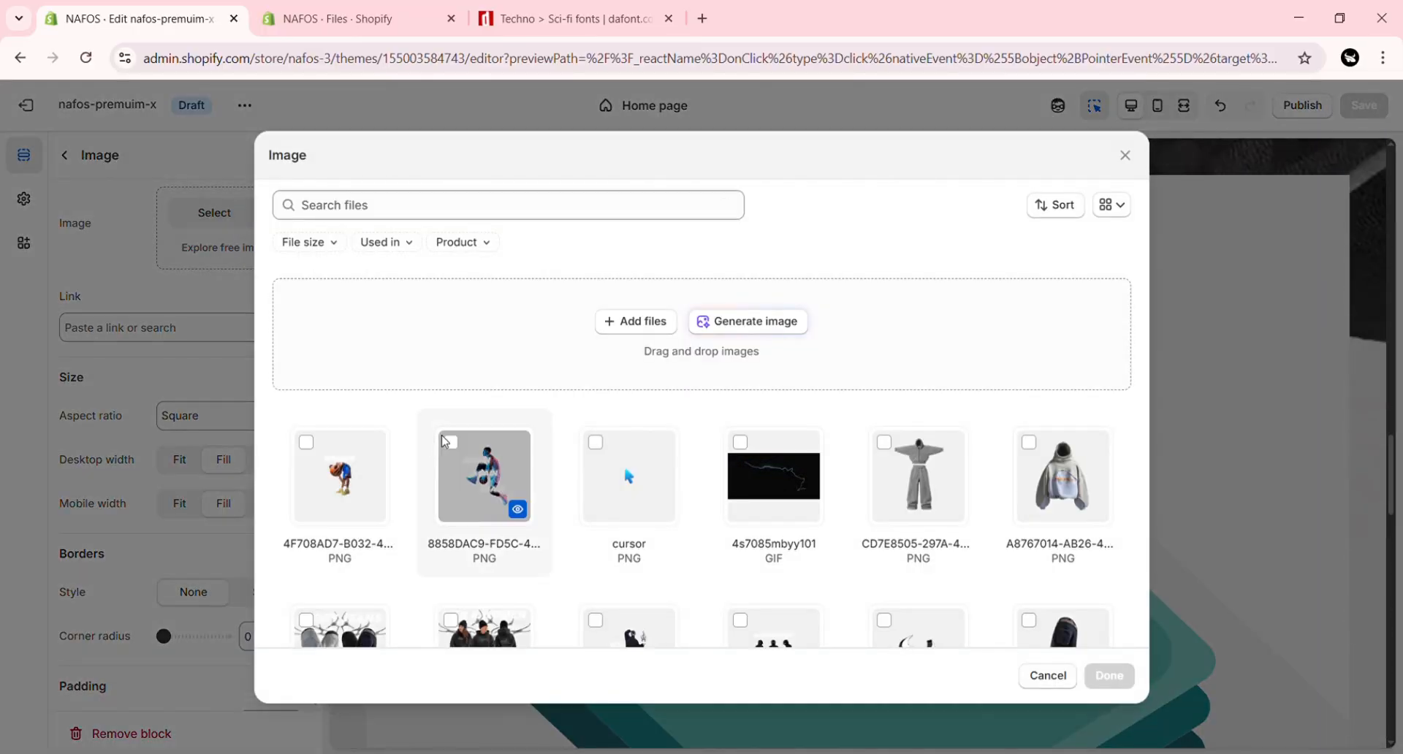
pyautogui.click(1109, 674)
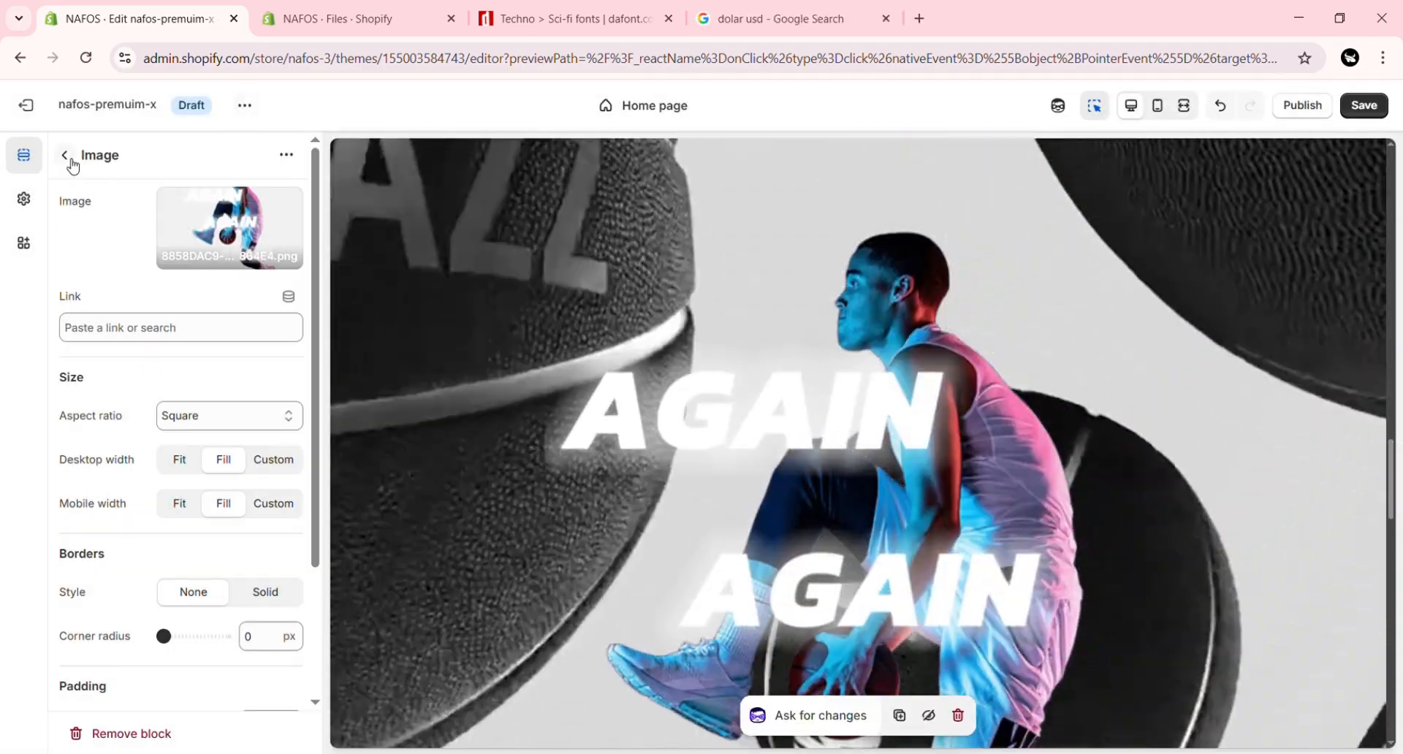
pyautogui.click(65, 155)
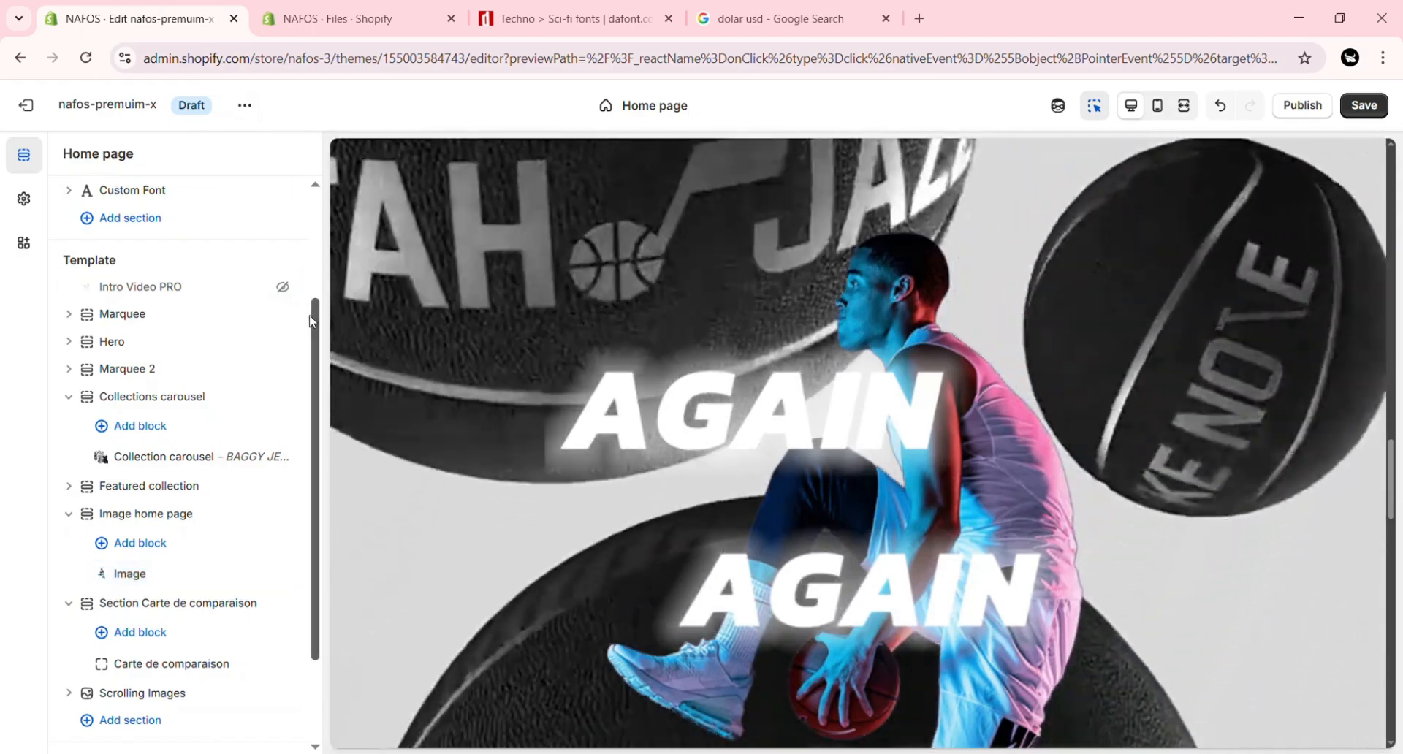
# Step: Set the Carte de comparaison block's brand name to "brand name" and its title size to 22 px
pyautogui.scroll(-1, 320, 331)
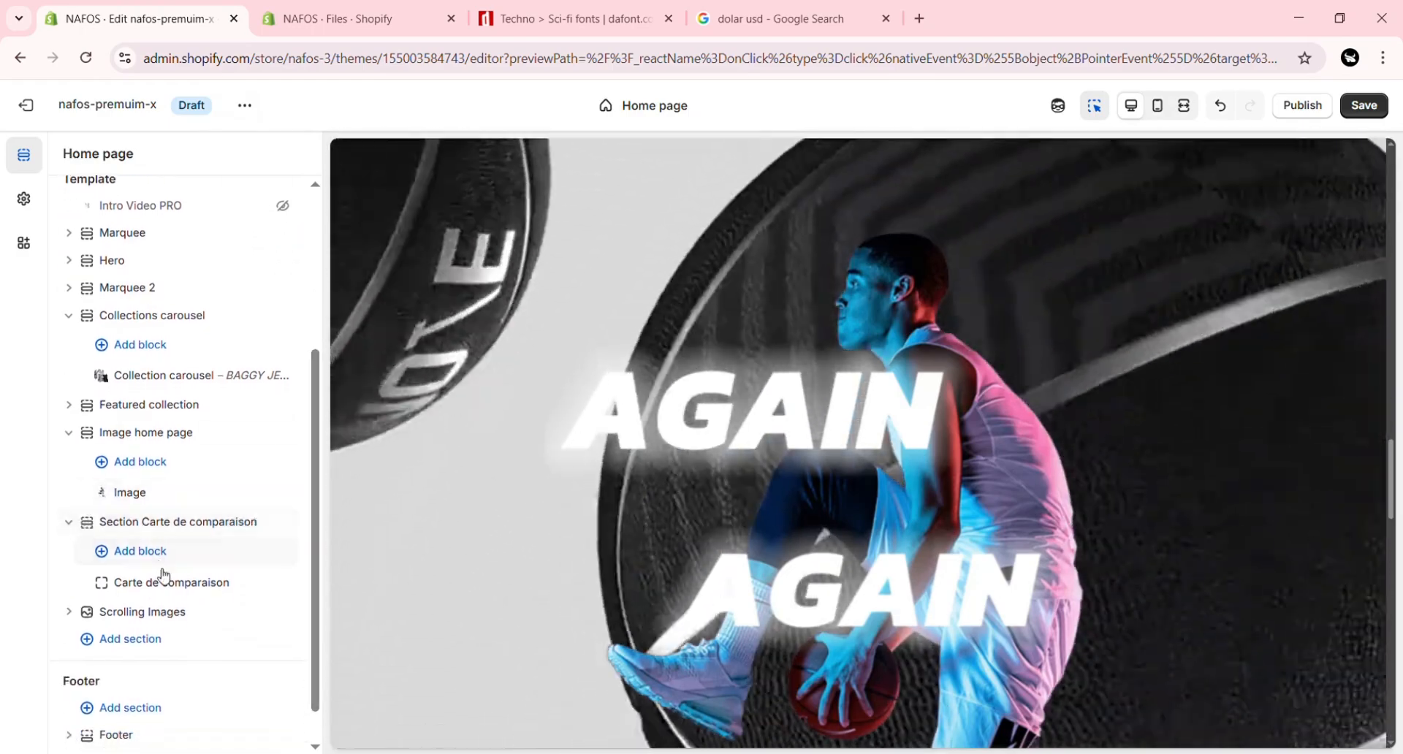
pyautogui.click(173, 585)
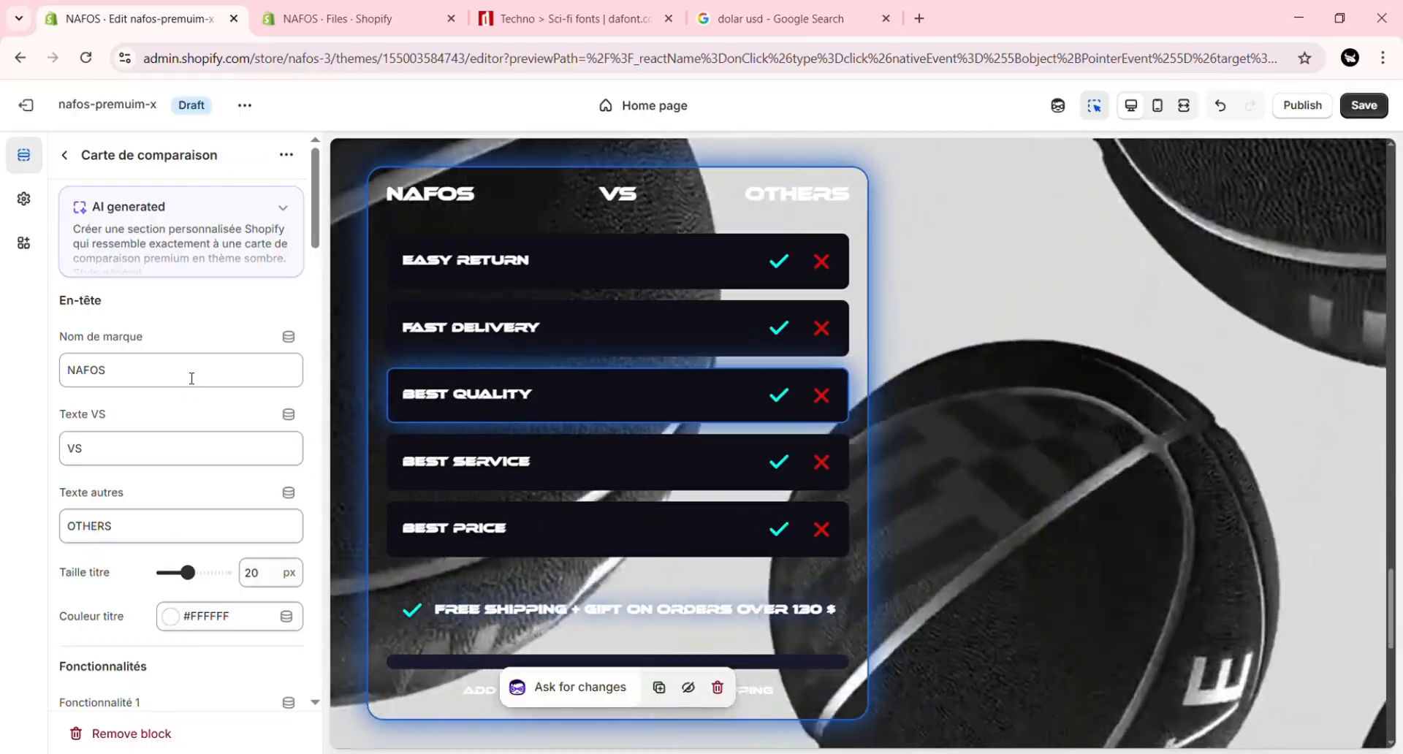
pyautogui.moveTo(191, 378); pyautogui.dragTo(37, 379)
pyautogui.write('brand name')
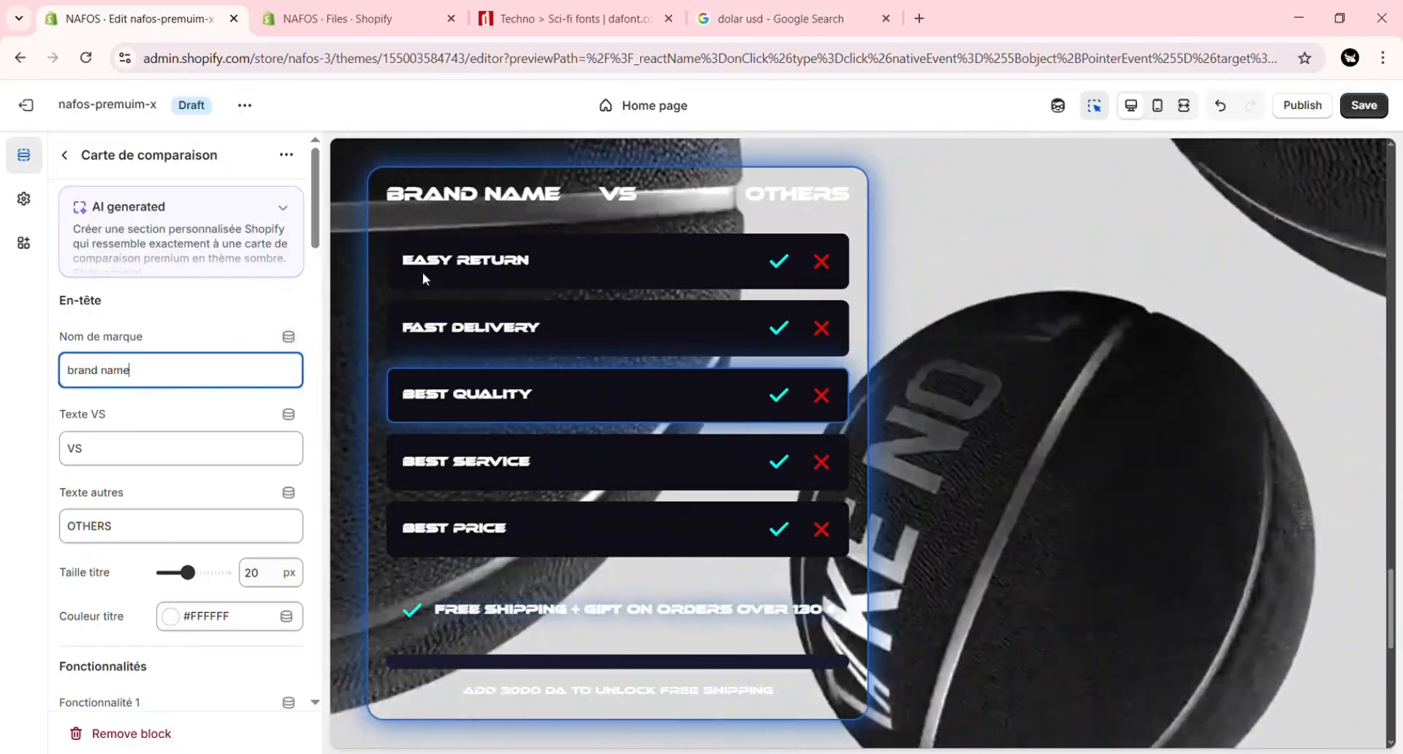
pyautogui.scroll(-3, 147, 314)
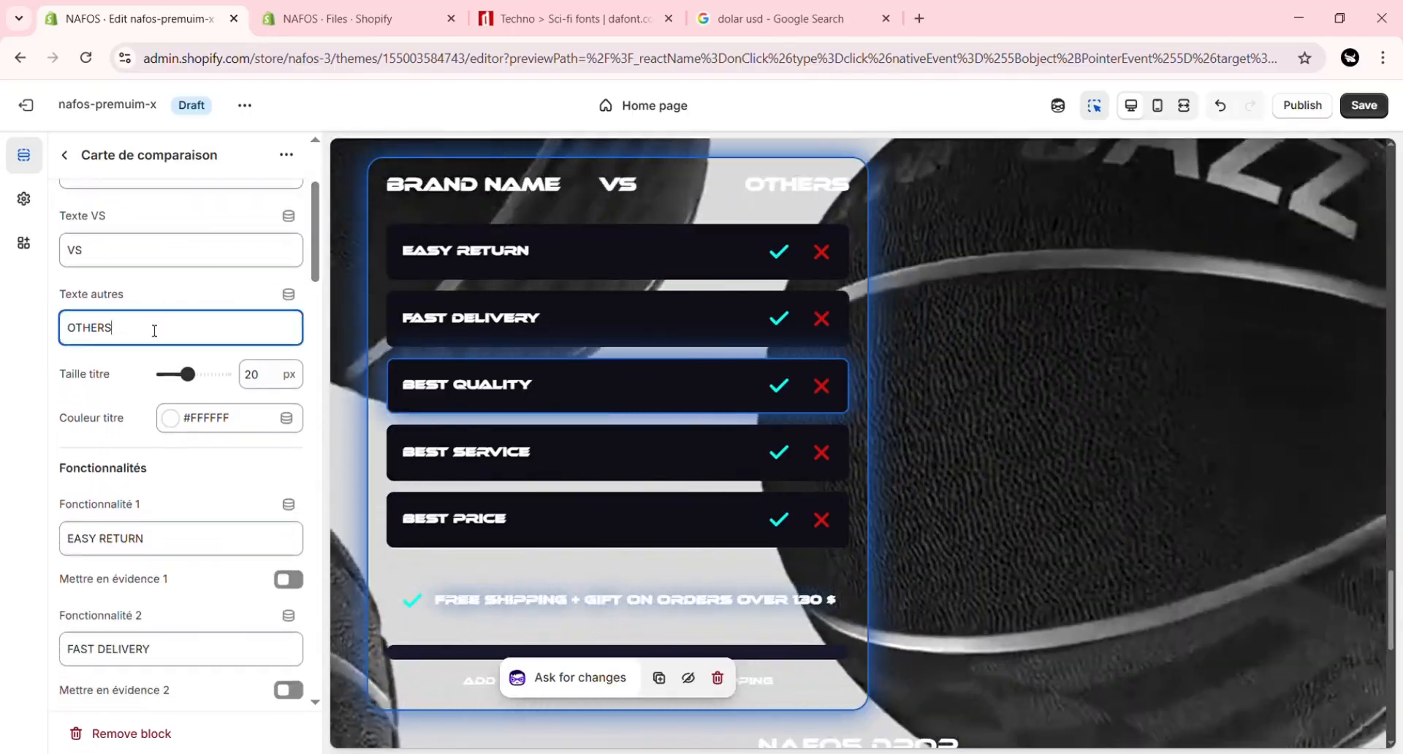
pyautogui.doubleClick(154, 330)
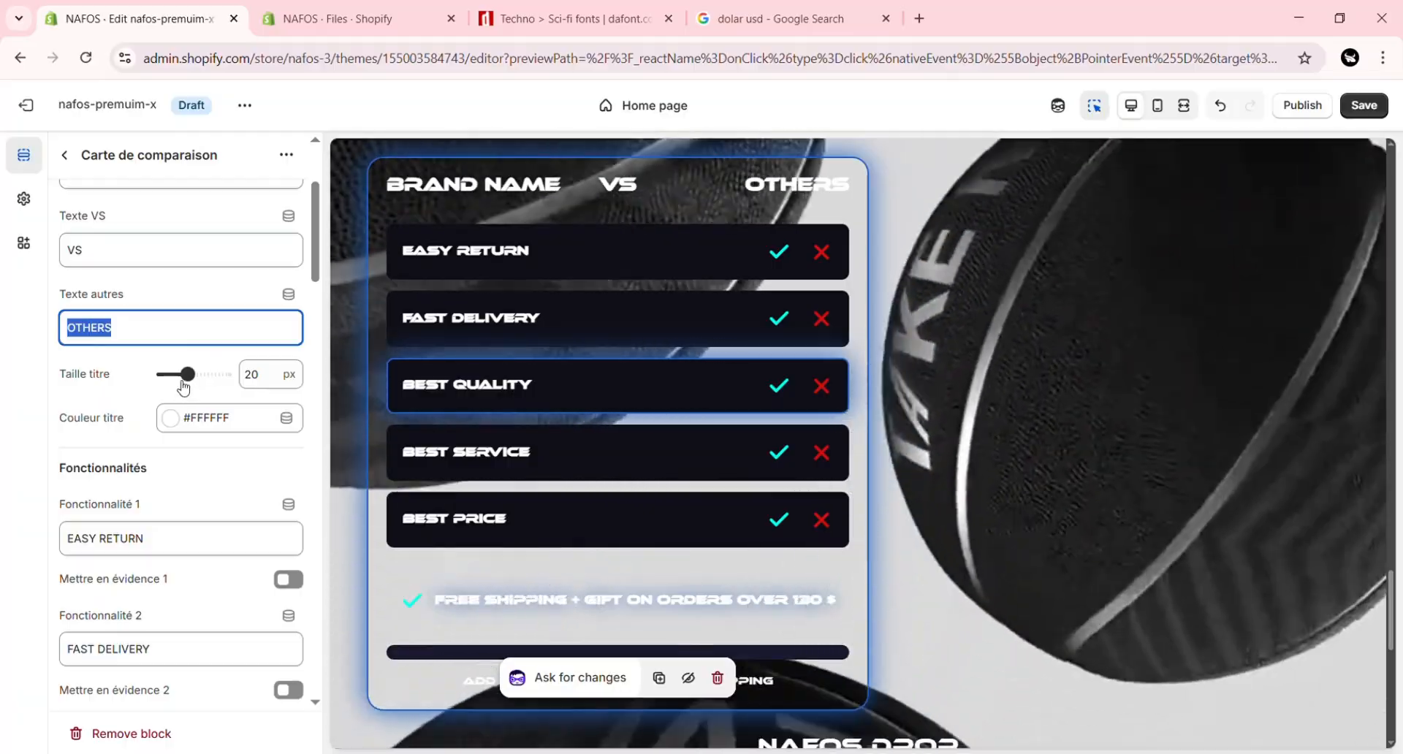
pyautogui.moveTo(188, 375); pyautogui.dragTo(201, 385)
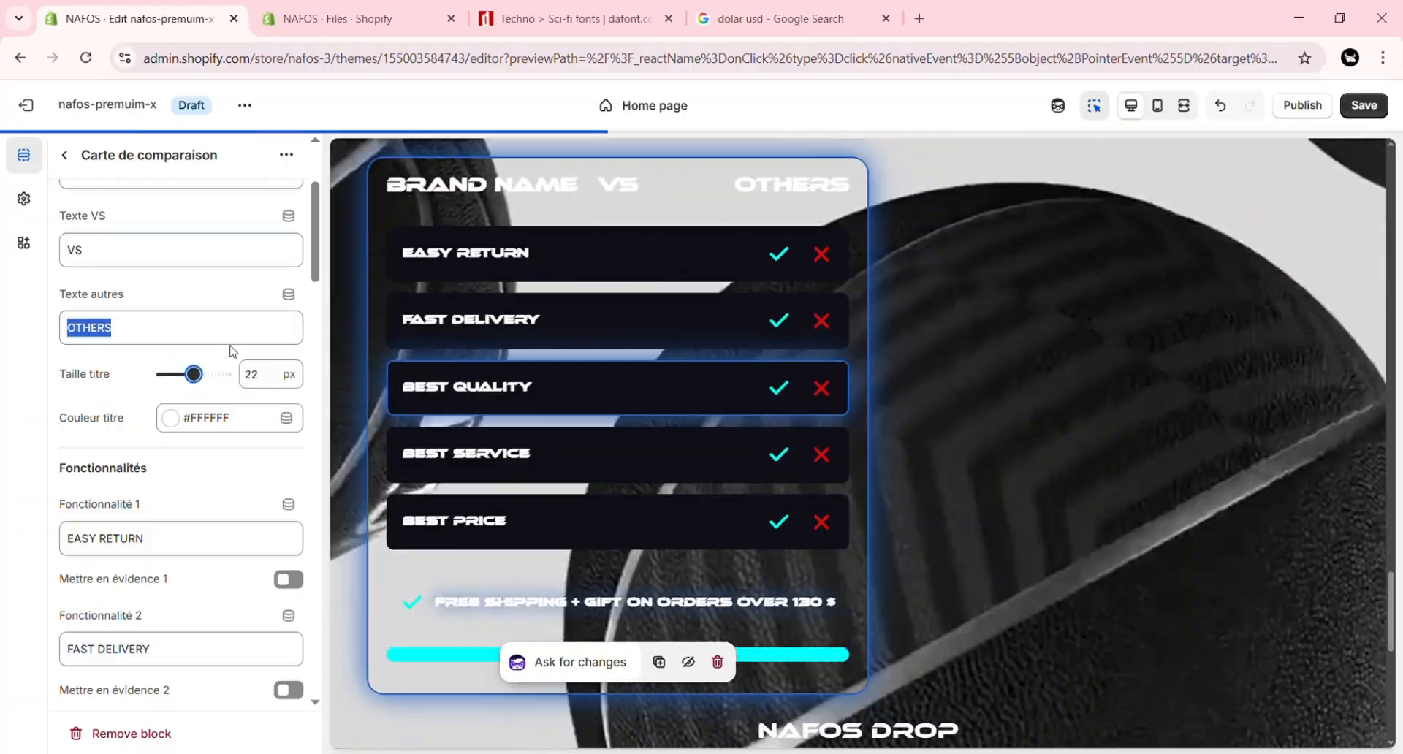
# Step: Review the comparison card's feature texts, highlight options and offer text
pyautogui.scroll(-1, 201, 364)
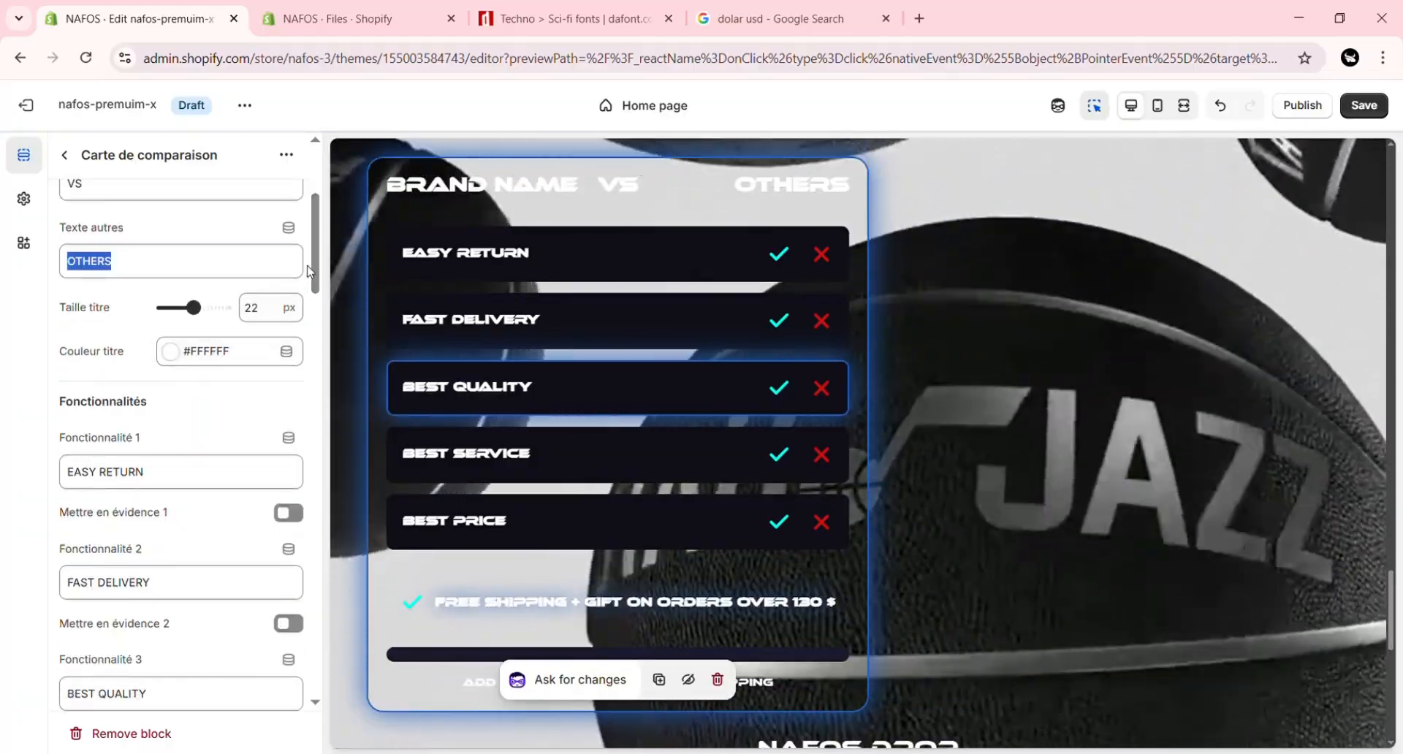
pyautogui.scroll(-2, 319, 261)
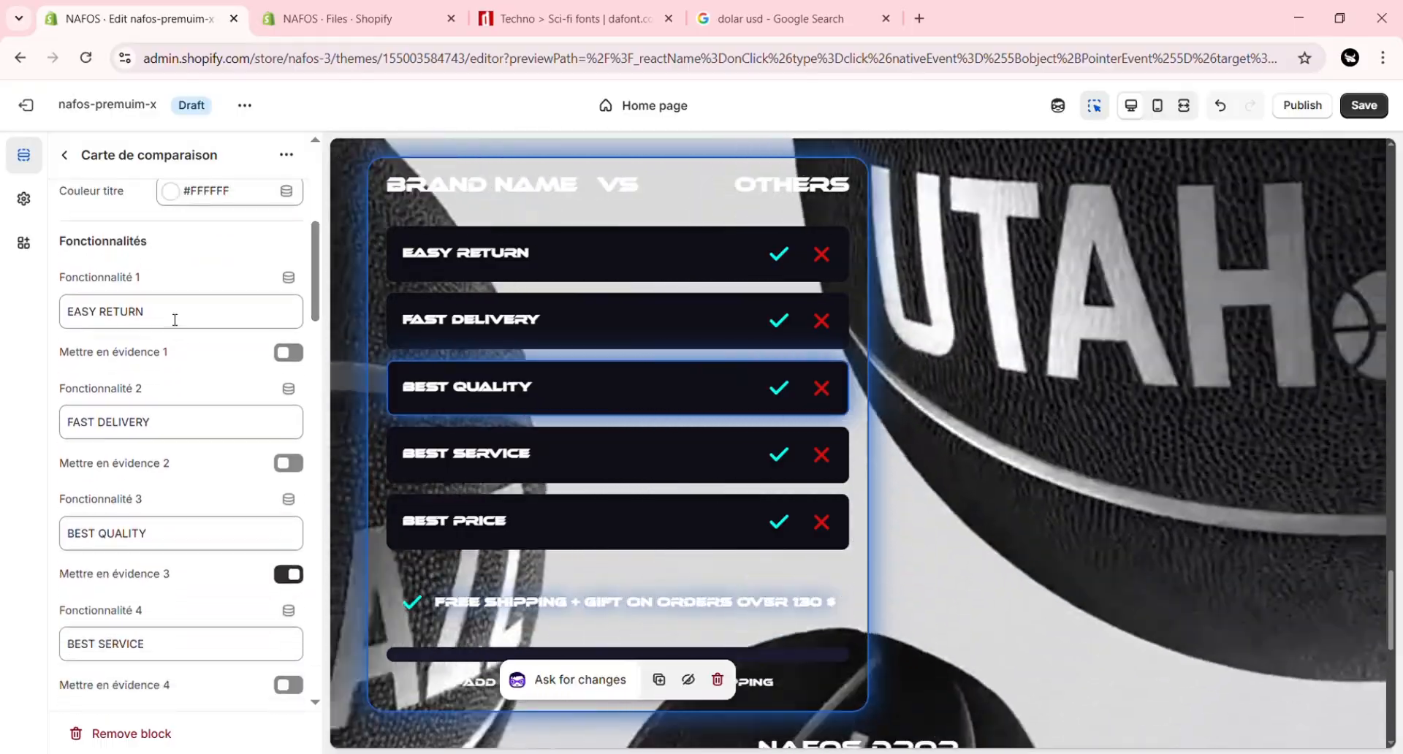
pyautogui.tripleClick(174, 319)
pyautogui.click(175, 319)
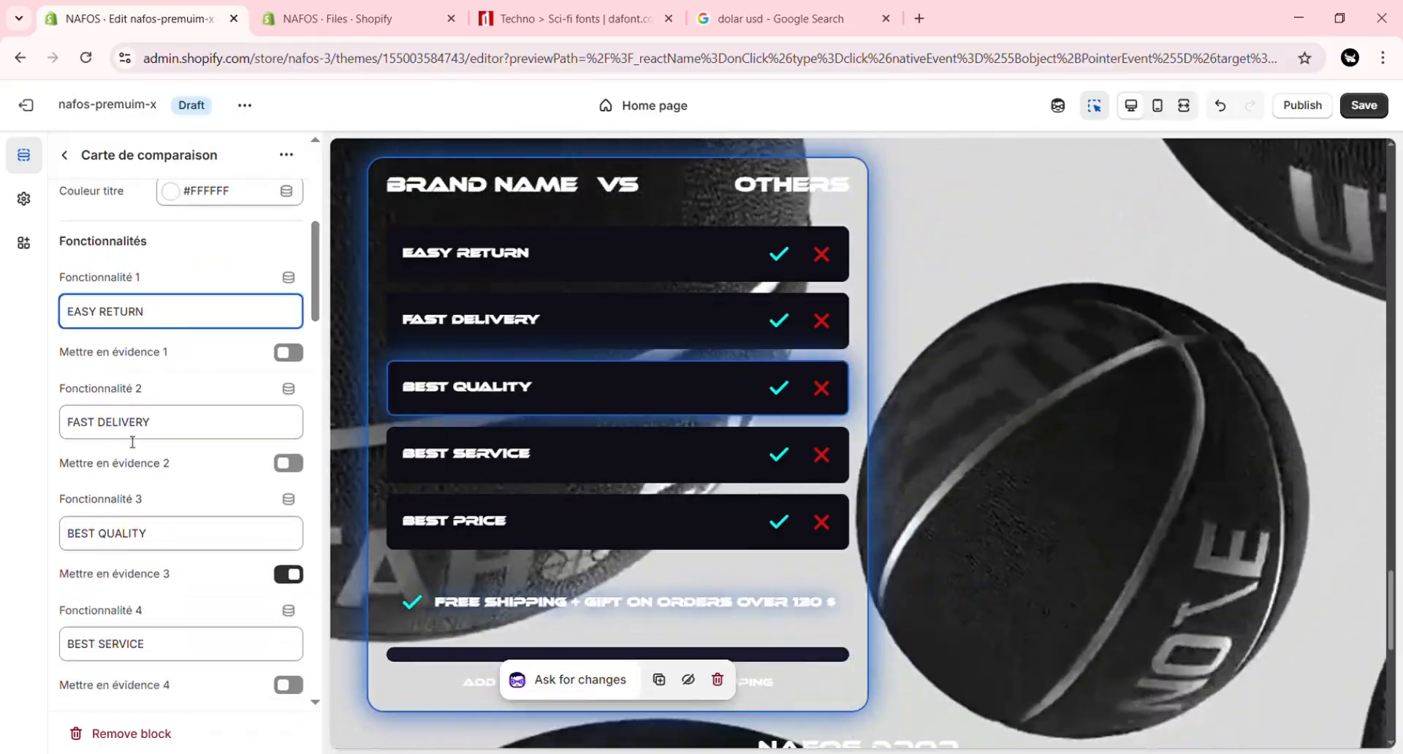
pyautogui.tripleClick(131, 423)
pyautogui.scroll(-6, 183, 409)
pyautogui.tripleClick(226, 381)
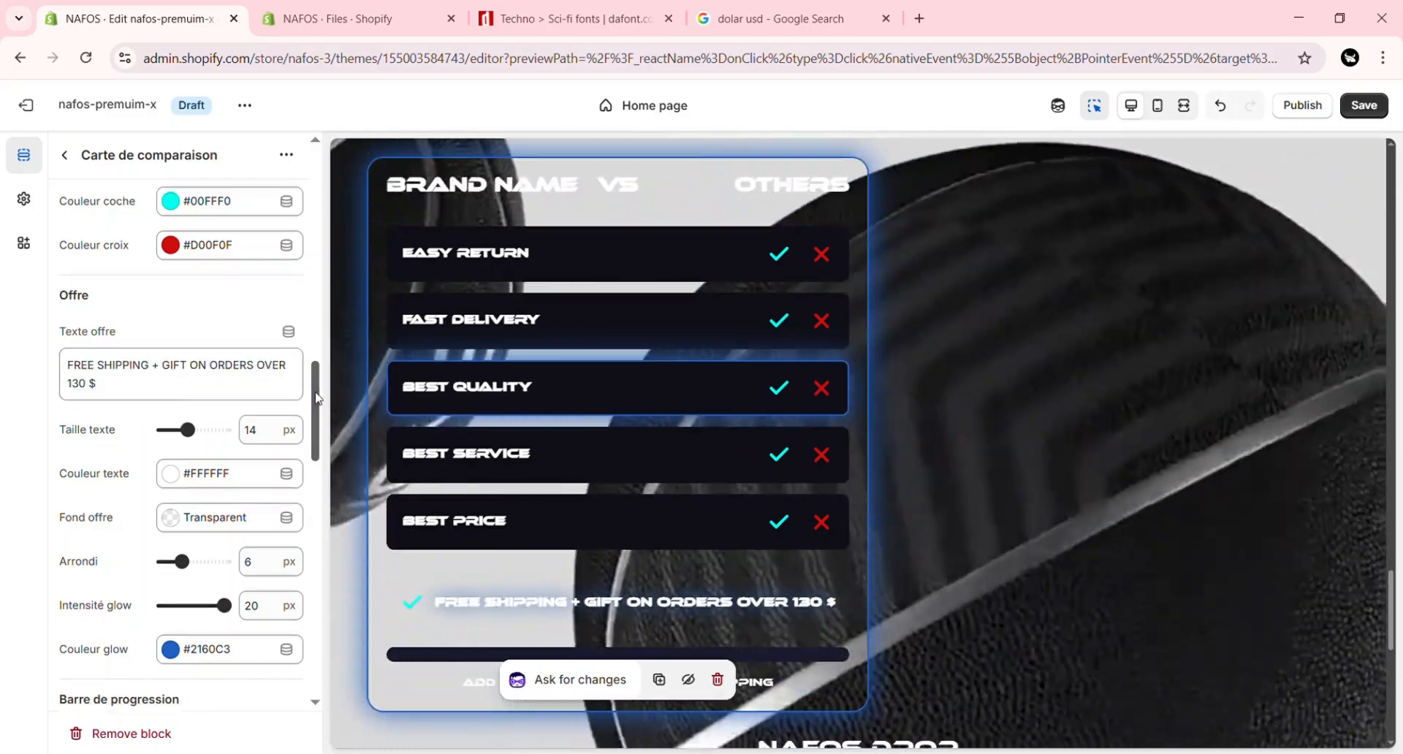
# Step: Review the comparison card's icon, offer, progress bar and help text settings along with its five feature entries
pyautogui.moveTo(316, 395); pyautogui.dragTo(316, 491)
pyautogui.scroll(-1, 249, 418)
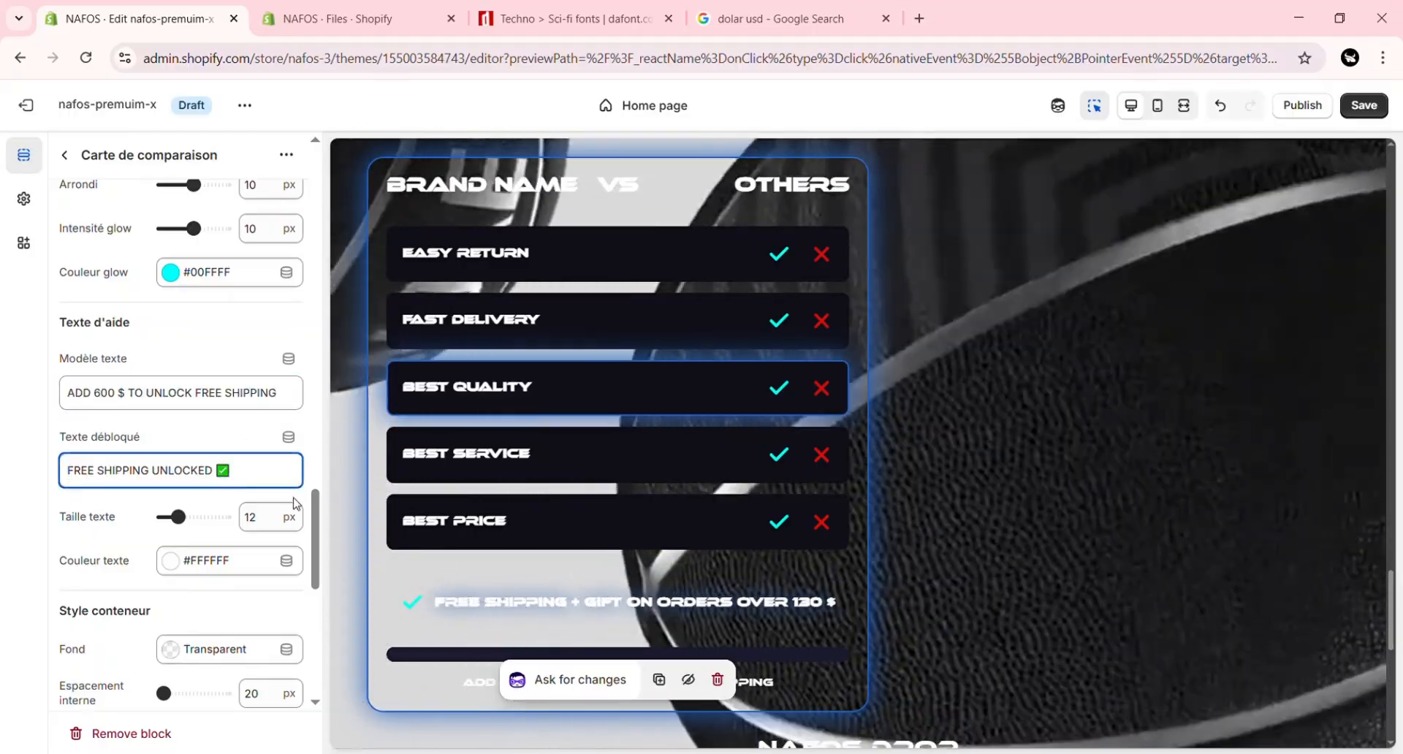
pyautogui.moveTo(315, 504); pyautogui.dragTo(316, 381)
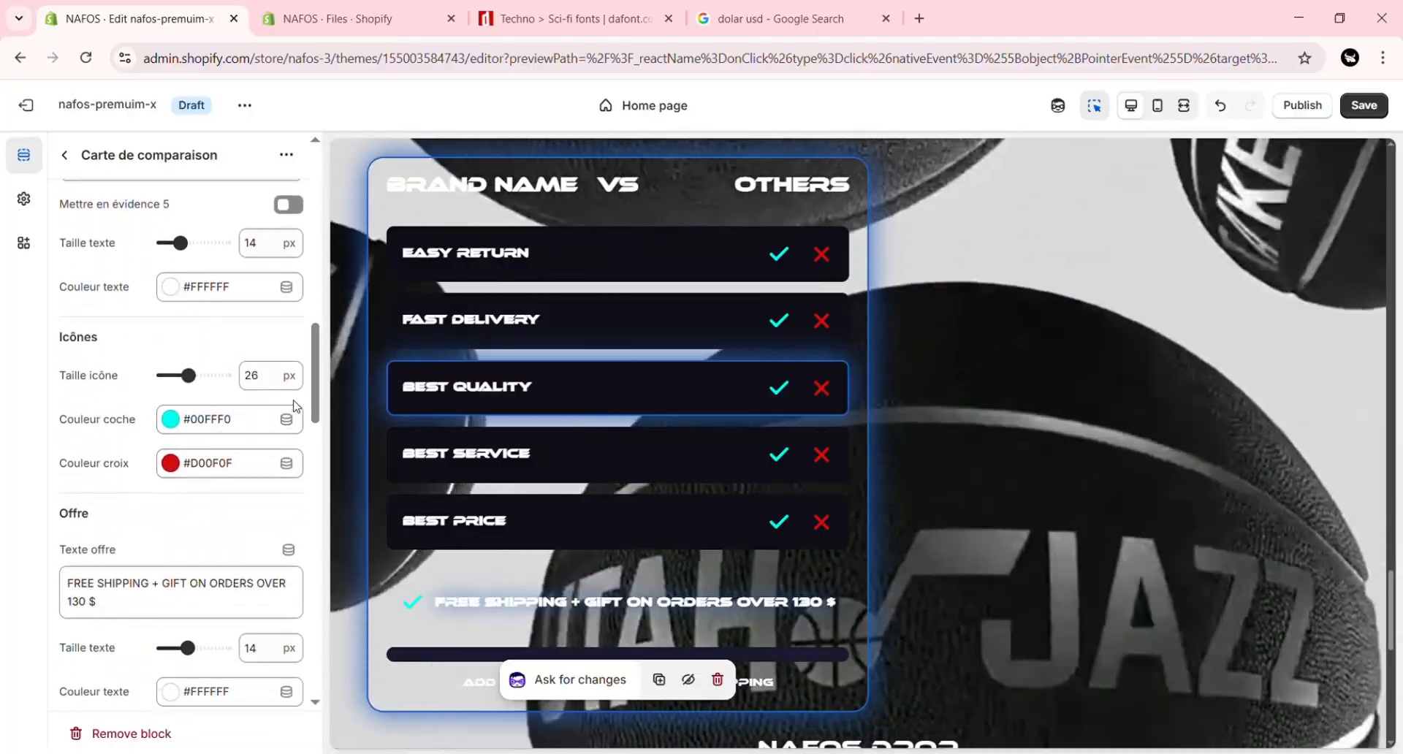
pyautogui.moveTo(318, 395); pyautogui.dragTo(312, 427)
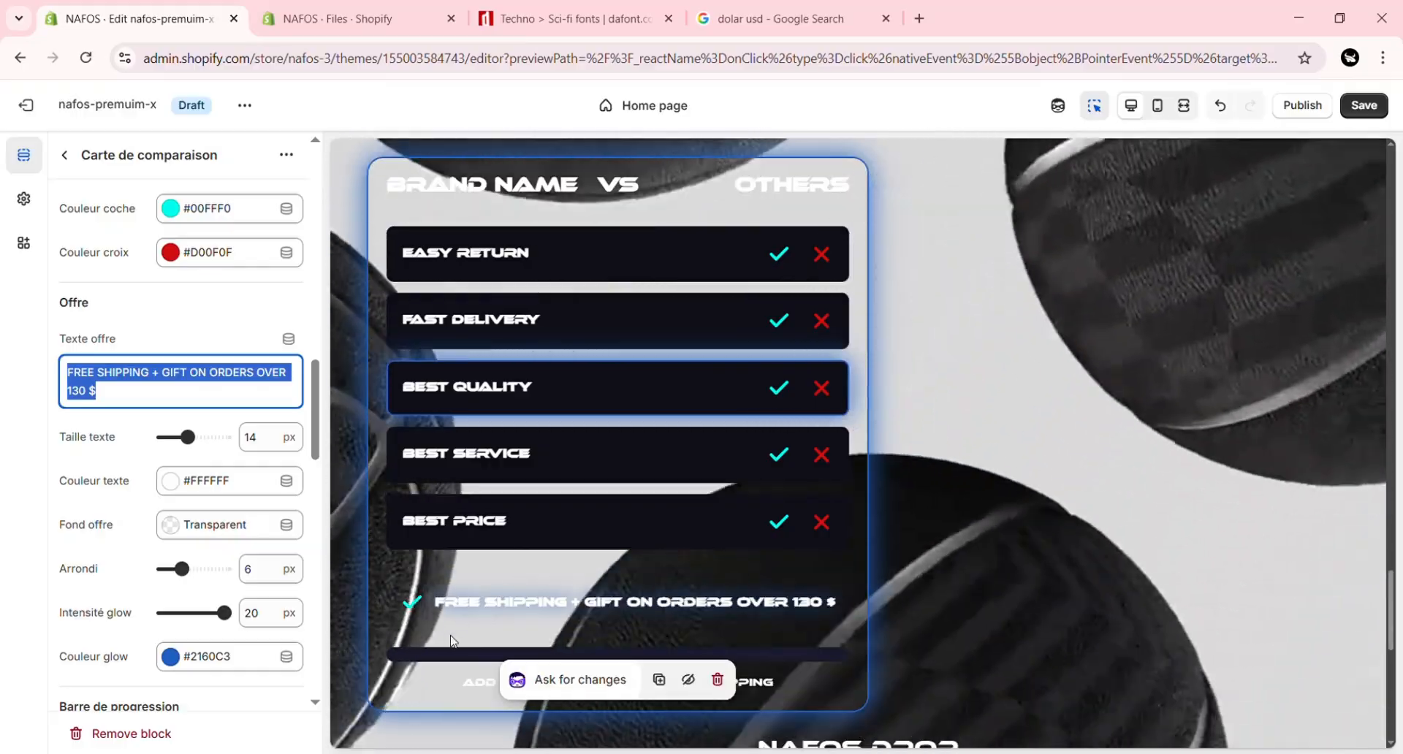
pyautogui.scroll(7, 175, 319)
pyautogui.click(175, 319)
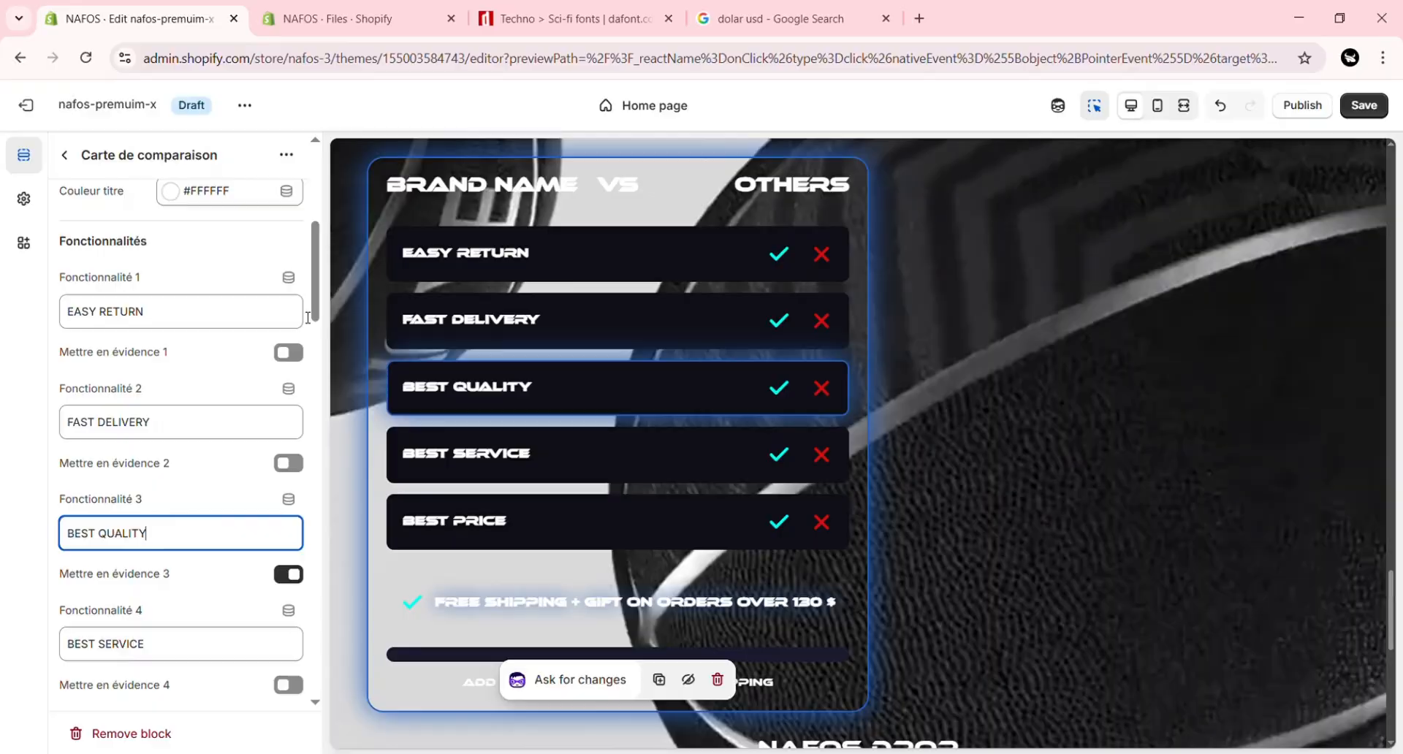
pyautogui.moveTo(314, 318); pyautogui.dragTo(314, 337)
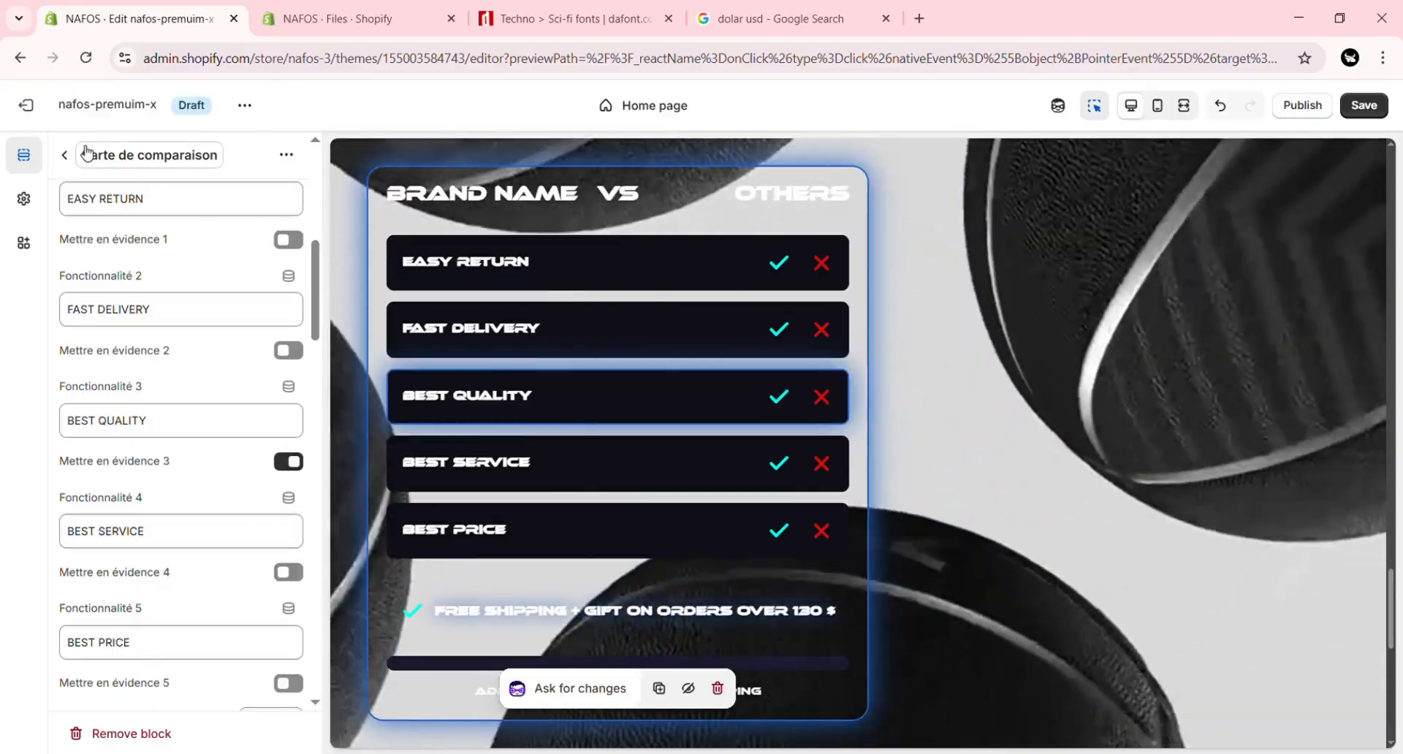
# Step: Set the Scrolling Images section's heading to "brand name DROP" with size 36 px, letter spacing 0.5 px and bottom margin 18 px
pyautogui.click(65, 157)
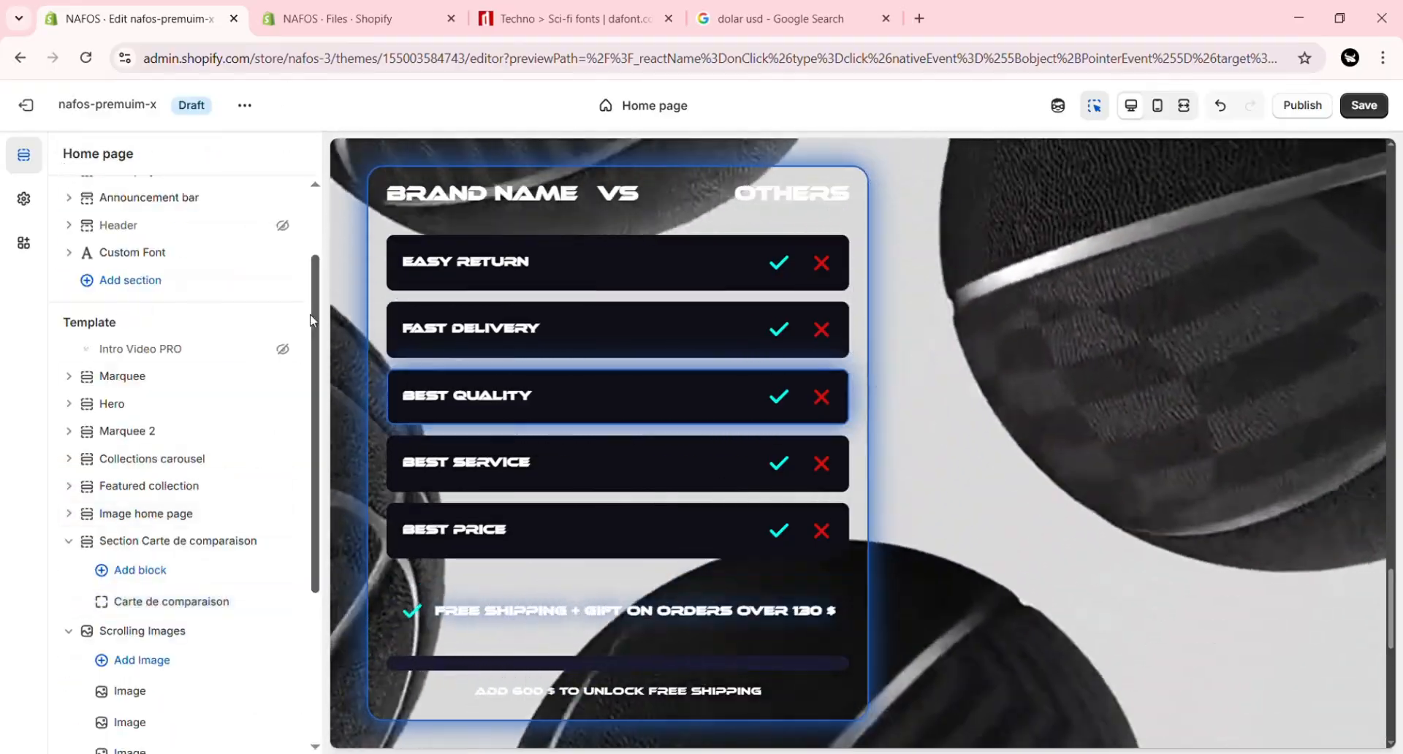
pyautogui.moveTo(311, 319); pyautogui.dragTo(328, 438)
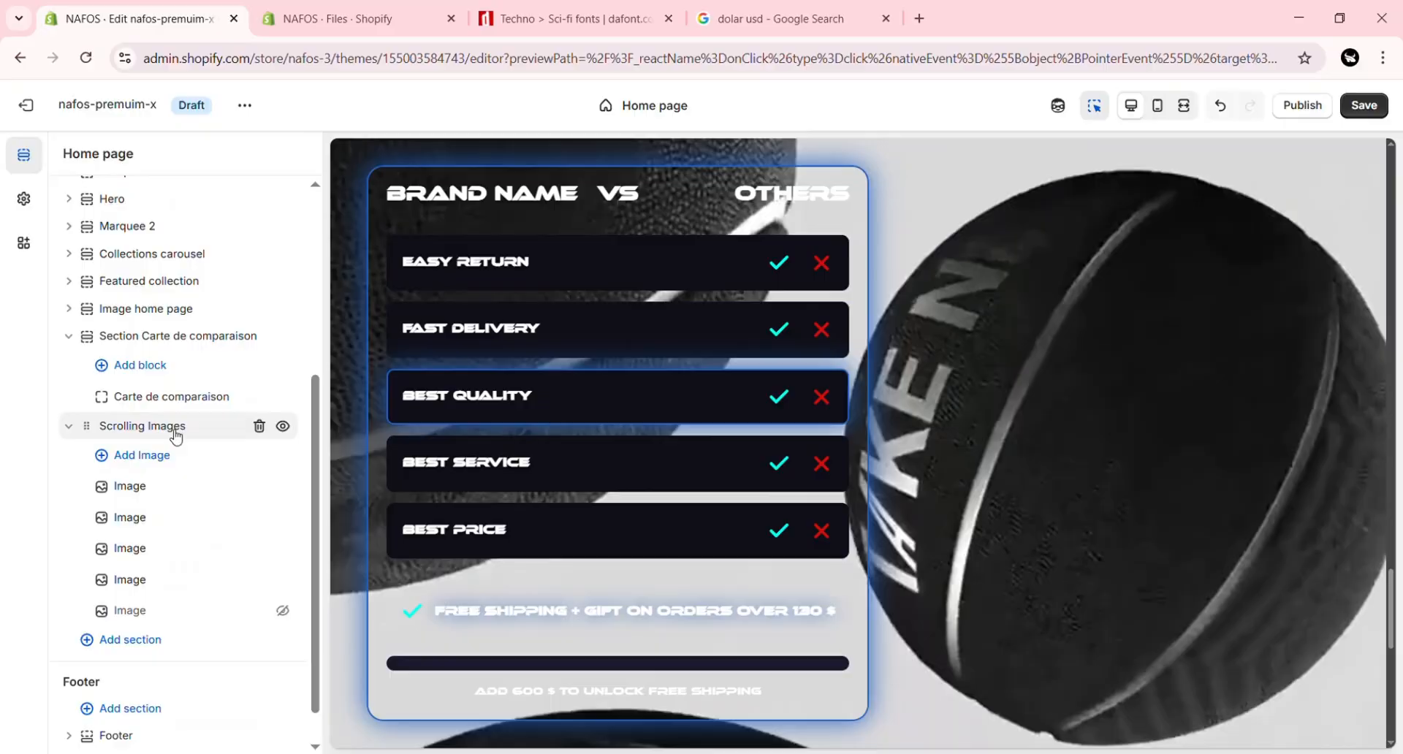
pyautogui.click(175, 432)
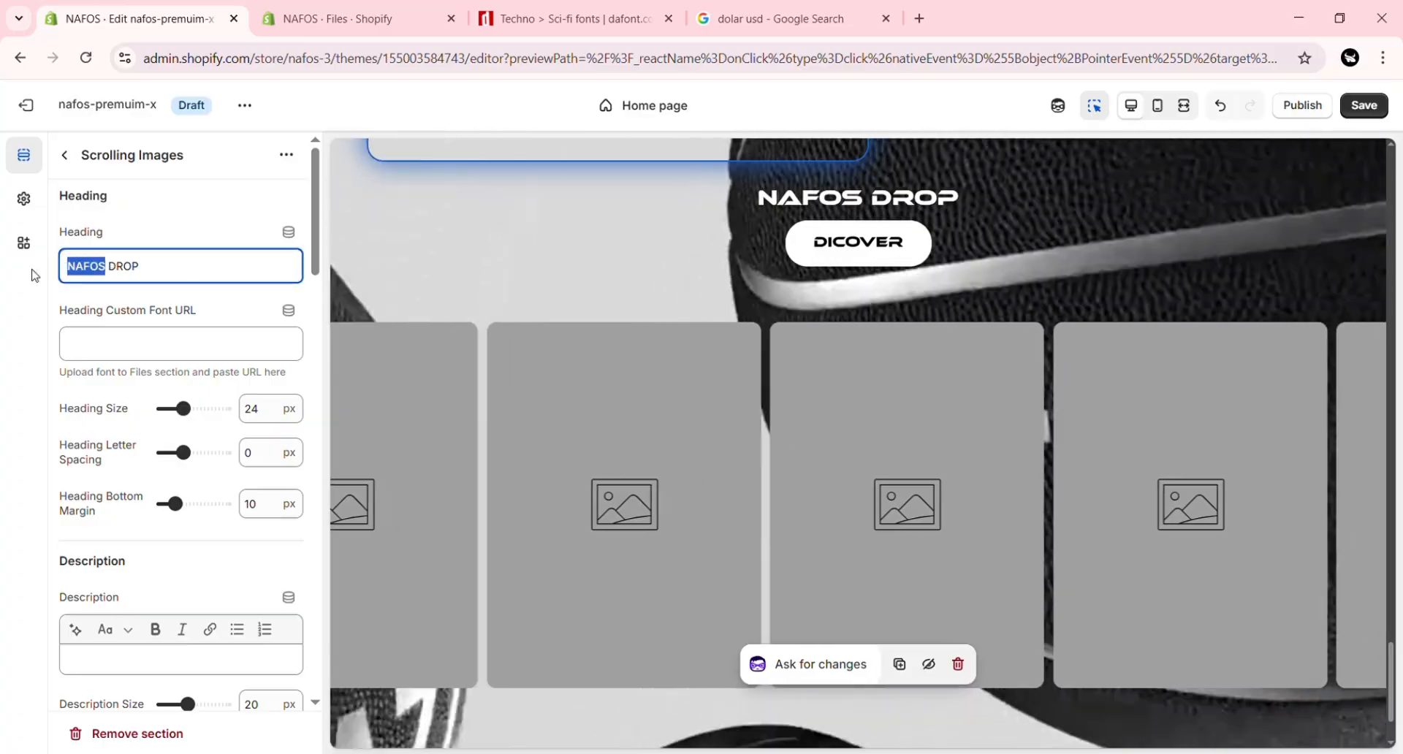
pyautogui.write('brand name')
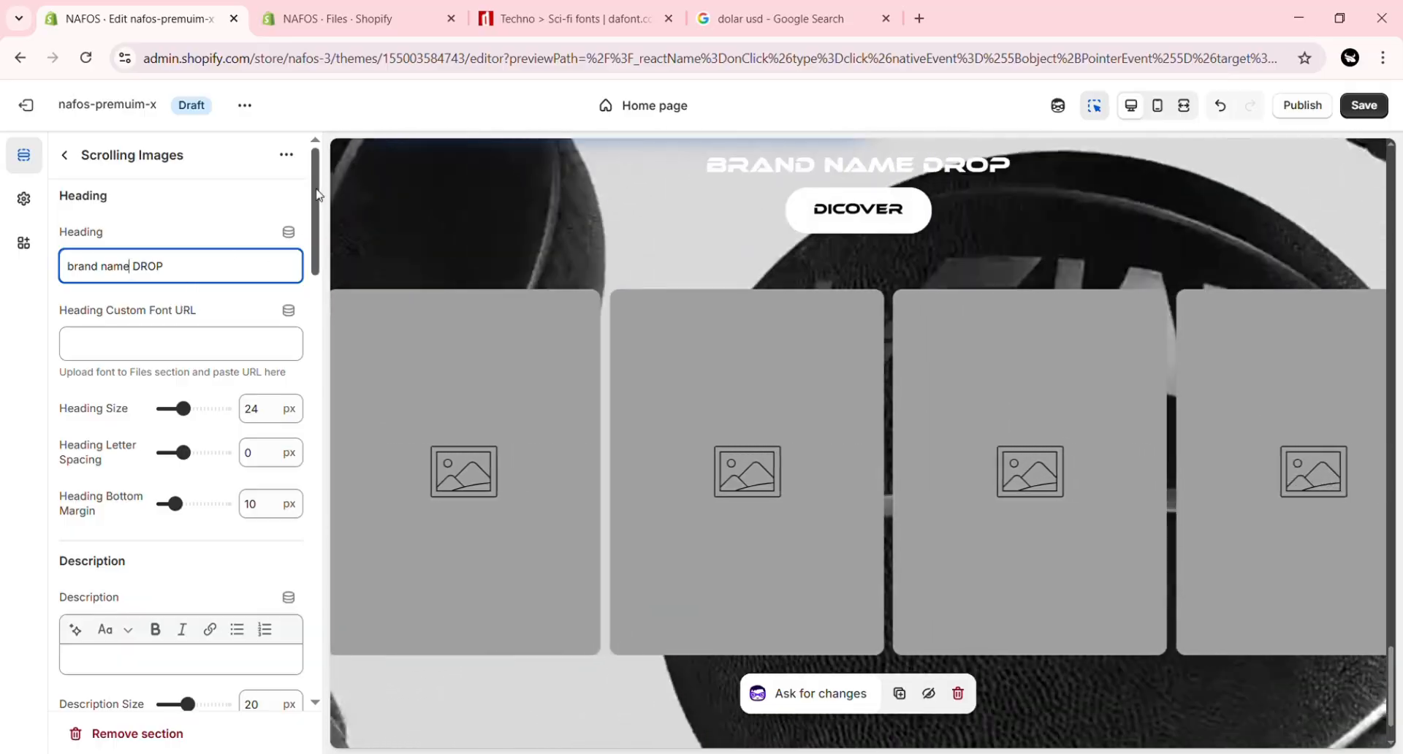
pyautogui.scroll(-2, 244, 231)
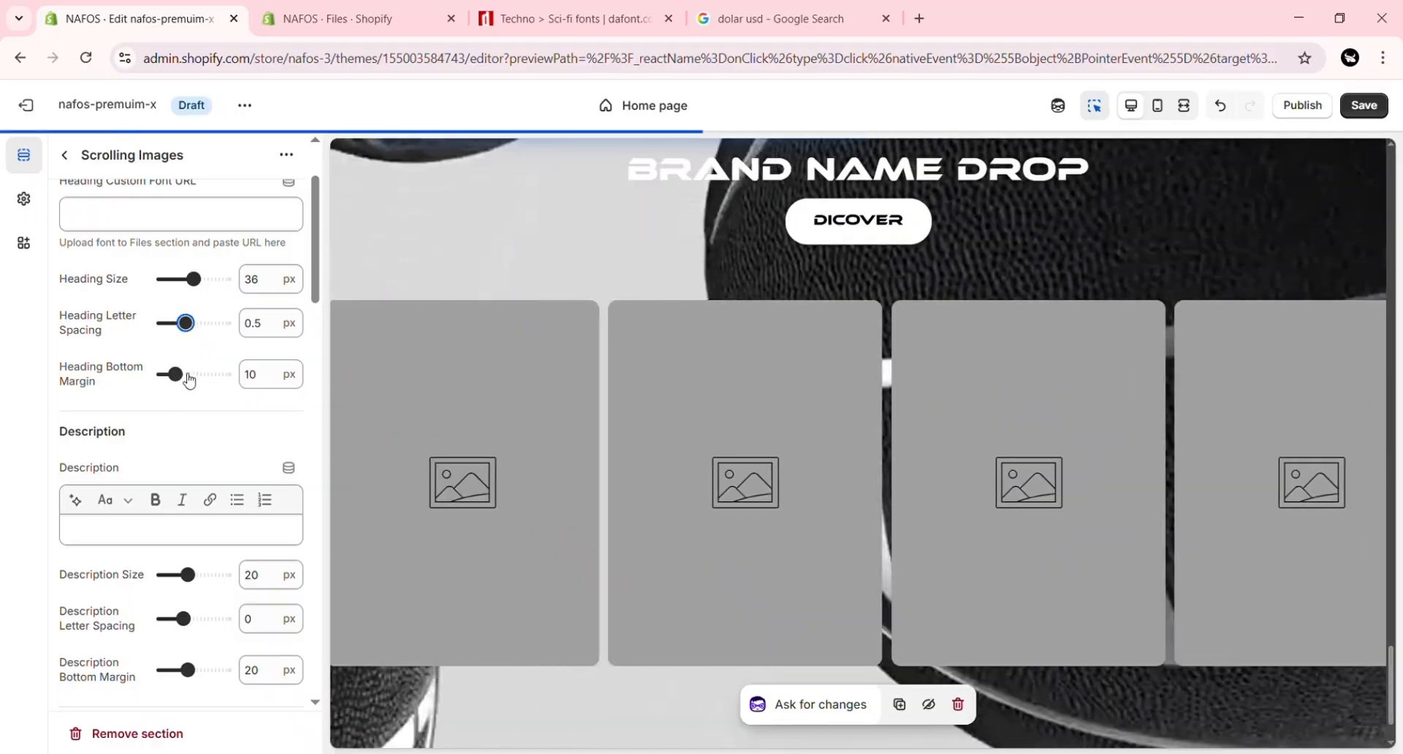
pyautogui.moveTo(316, 278); pyautogui.dragTo(320, 320)
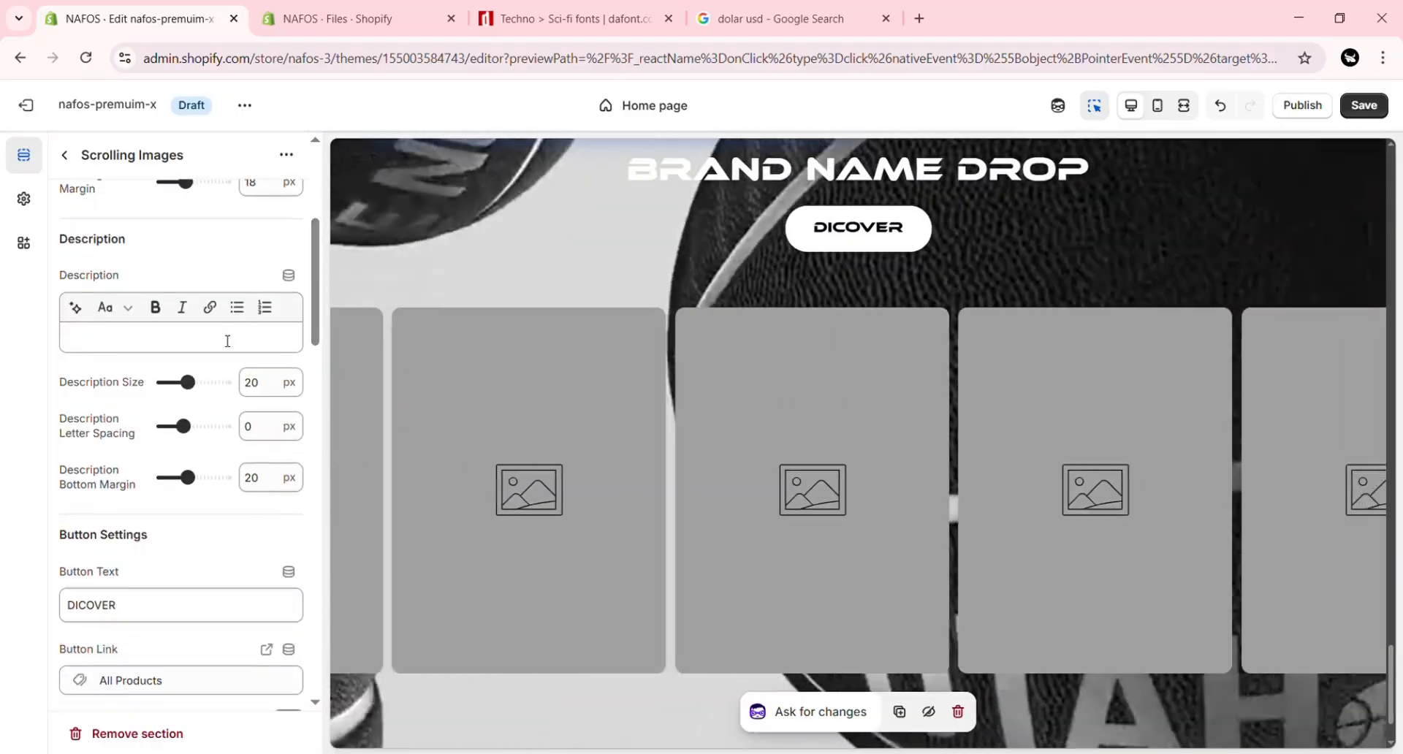
# Step: Enter the Scrolling Images description "heaohhh" with size 22 px, letter spacing 3 px and bottom margin 22 px
pyautogui.click(228, 341)
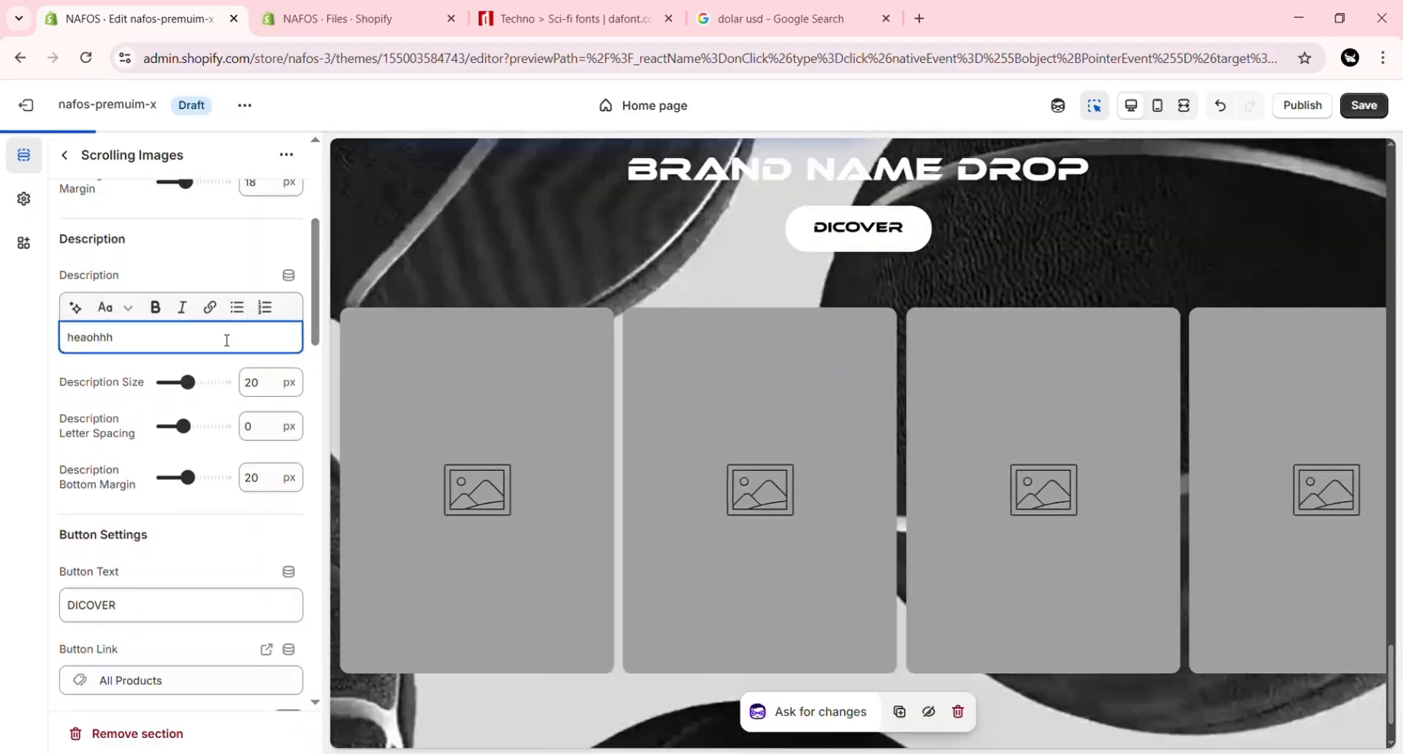
pyautogui.scroll(-2, 210, 293)
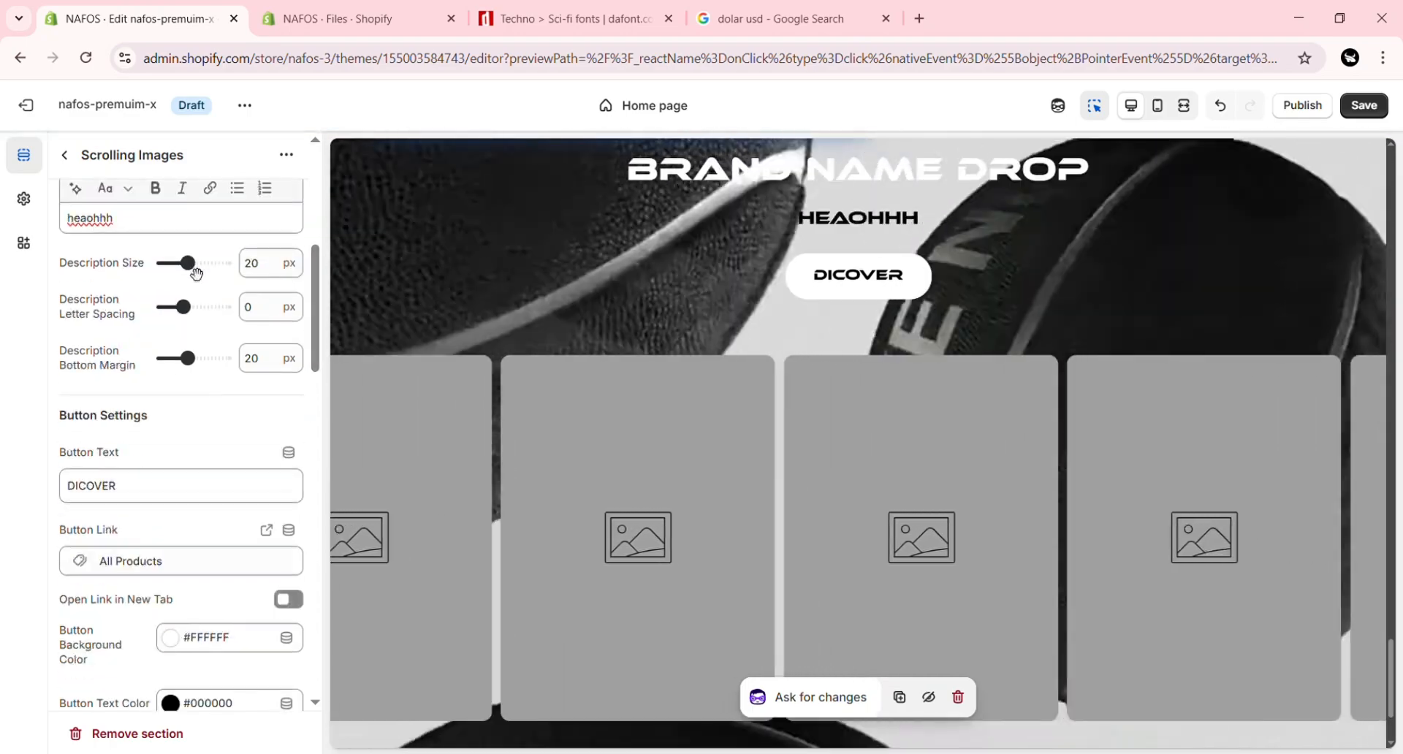
pyautogui.click(196, 273)
pyautogui.moveTo(192, 274); pyautogui.dragTo(196, 273)
pyautogui.moveTo(185, 310); pyautogui.dragTo(220, 314)
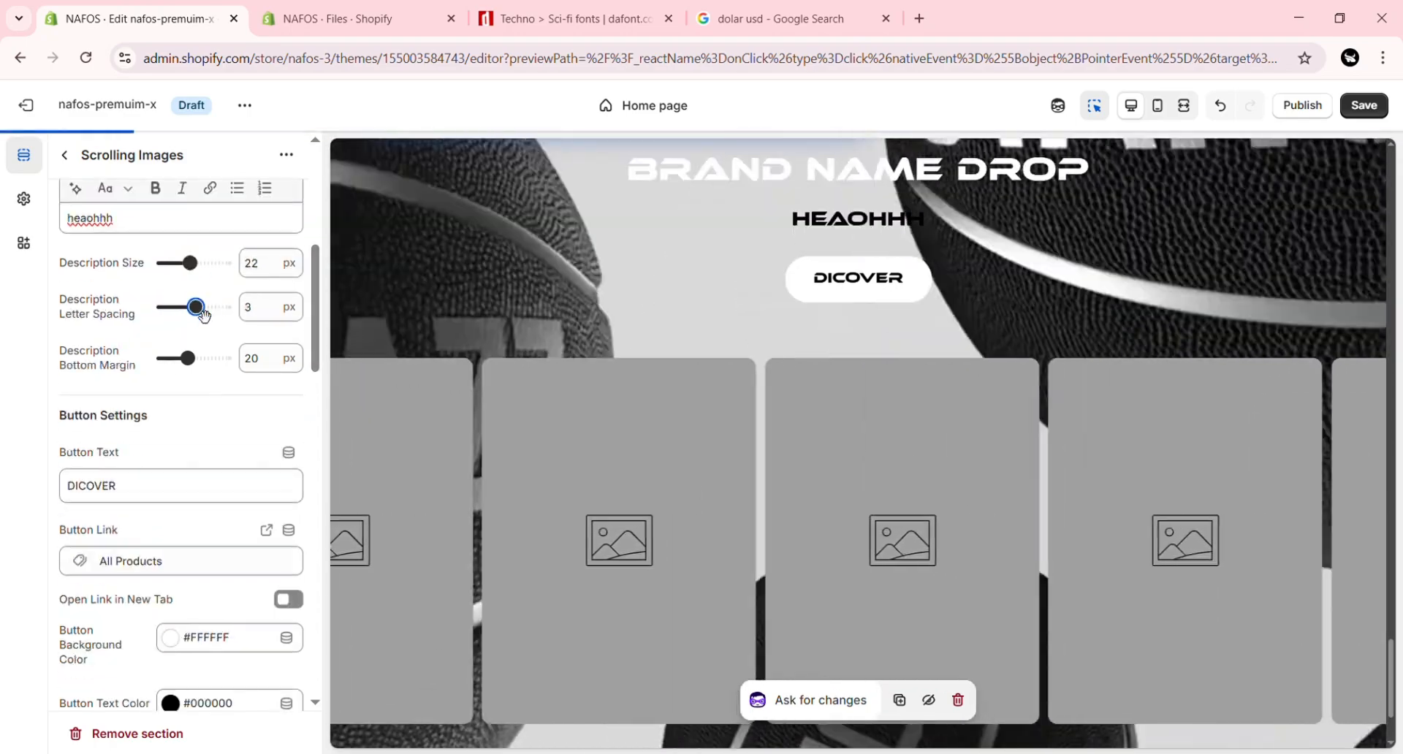
pyautogui.click(191, 358)
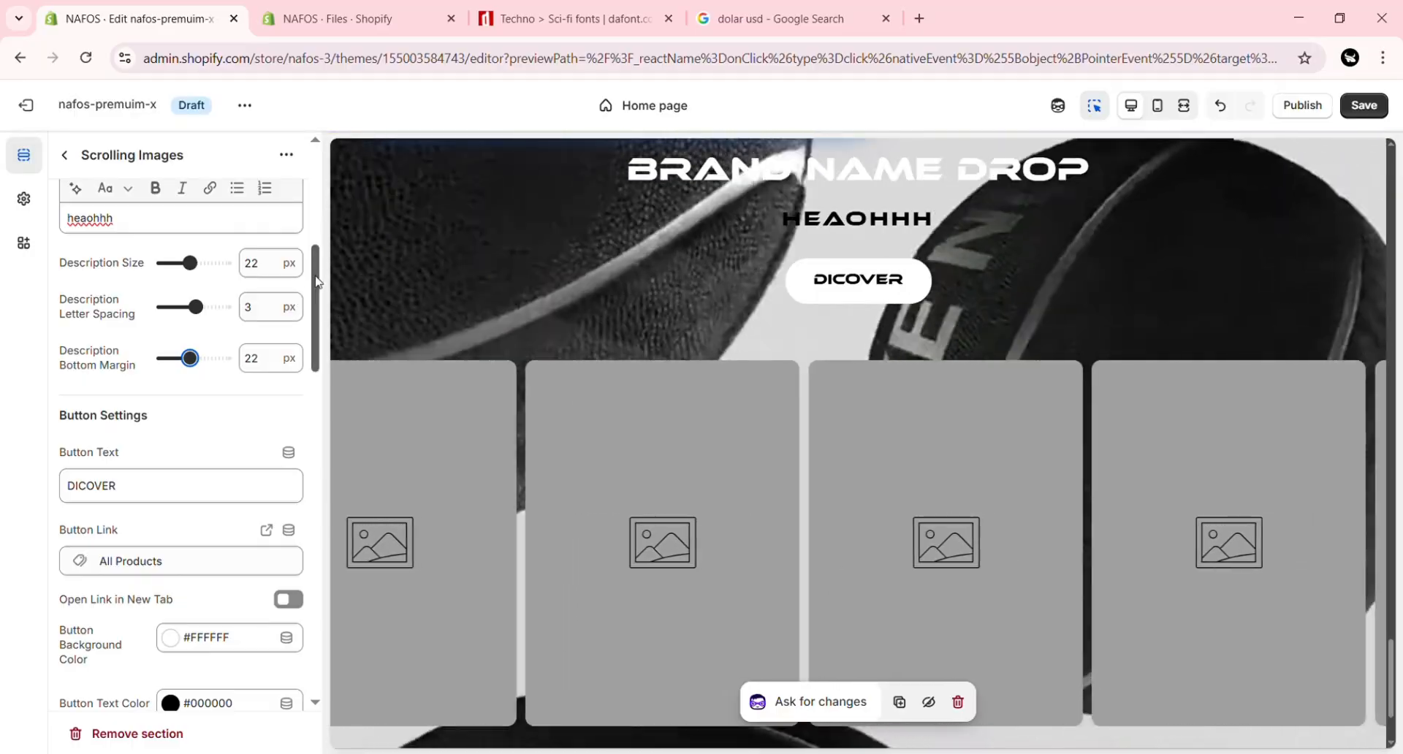
# Step: Link the Scrolling Images button to the MEN collection
pyautogui.moveTo(316, 283); pyautogui.dragTo(316, 319)
pyautogui.click(218, 322)
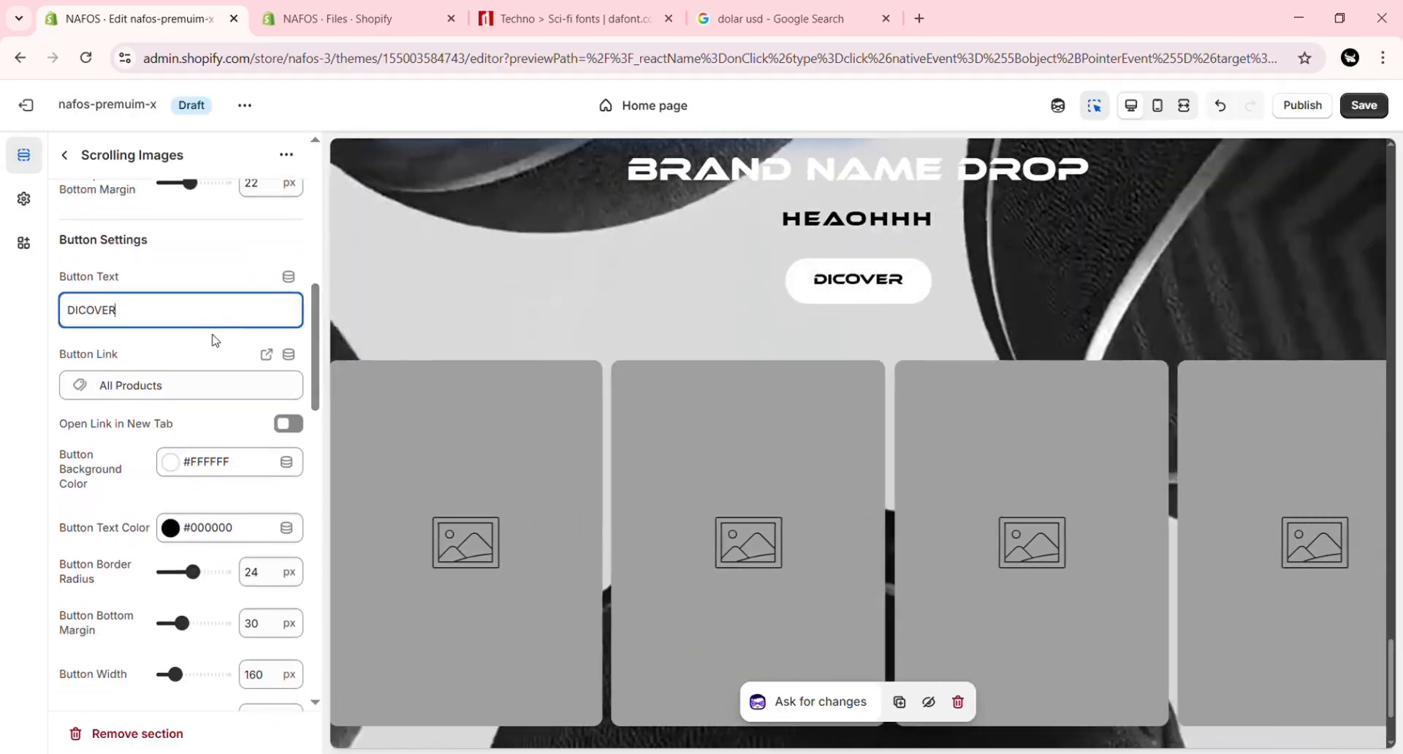
pyautogui.click(207, 387)
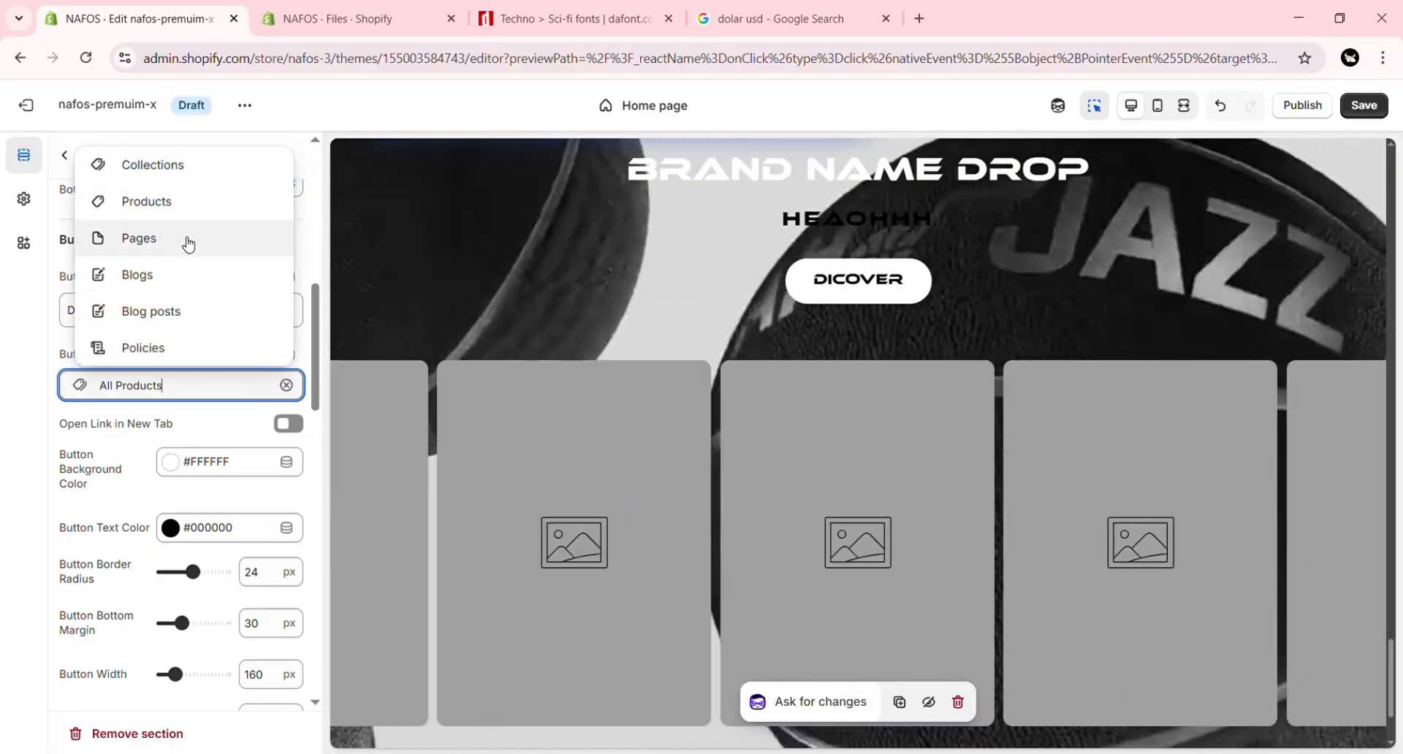
pyautogui.click(188, 166)
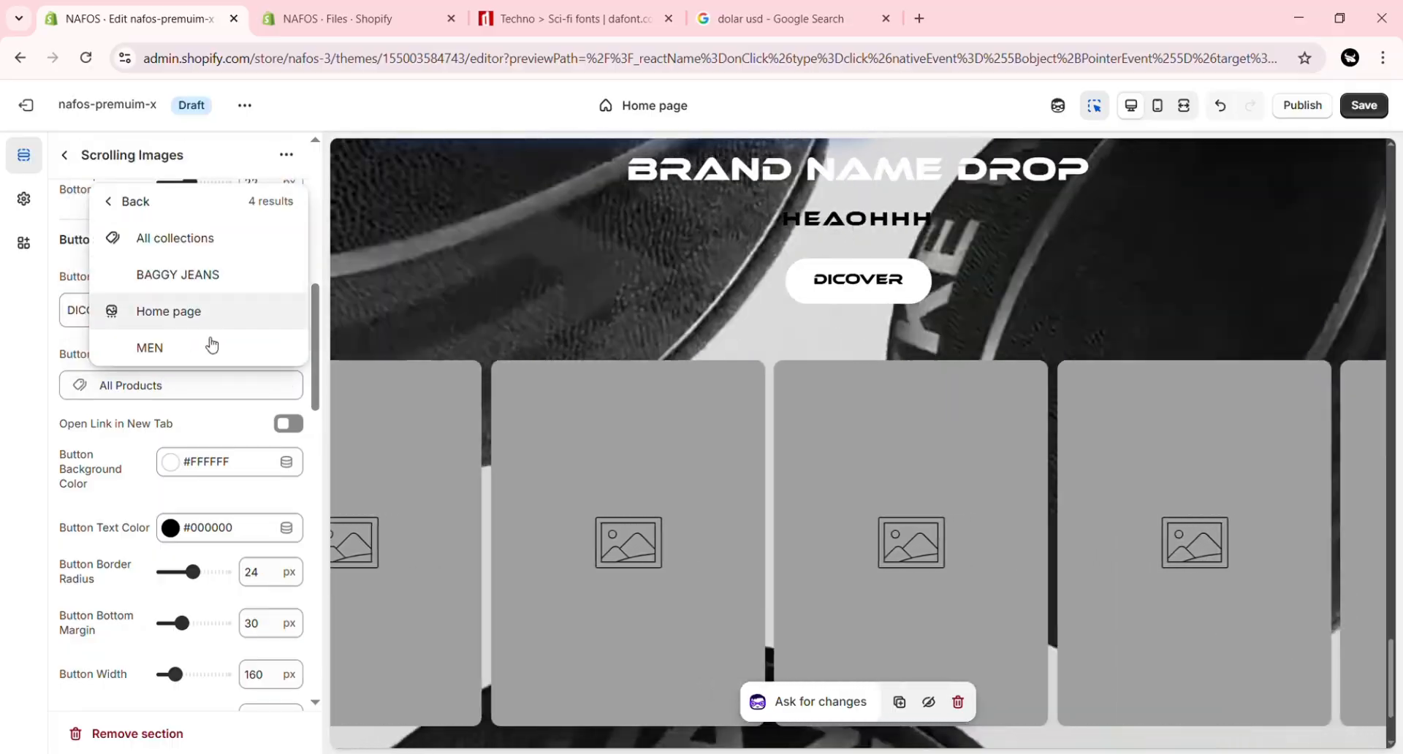
pyautogui.click(212, 345)
# Step: Set the Scrolling Images button's bottom margin to 40 px, width to 210 px and height to 48 px
pyautogui.moveTo(316, 316); pyautogui.dragTo(319, 350)
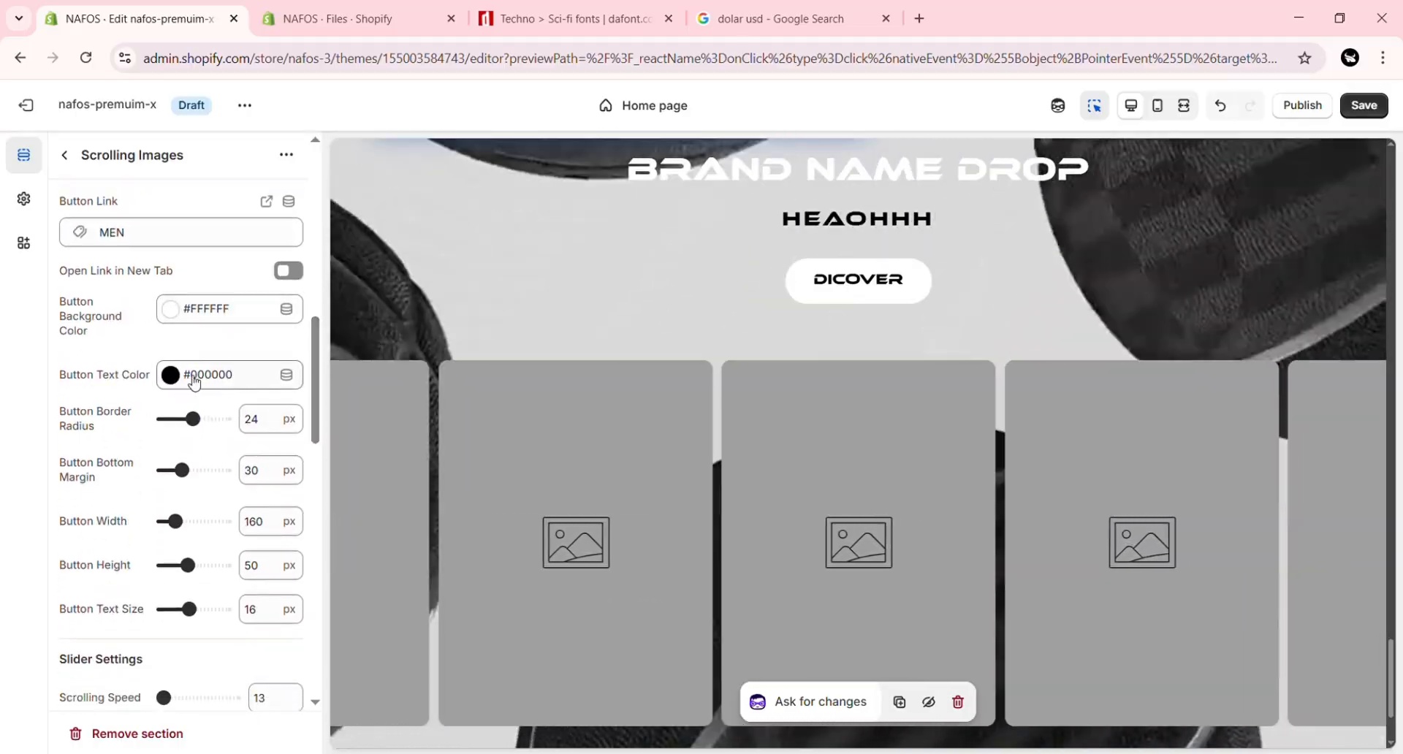
pyautogui.scroll(-2, 318, 342)
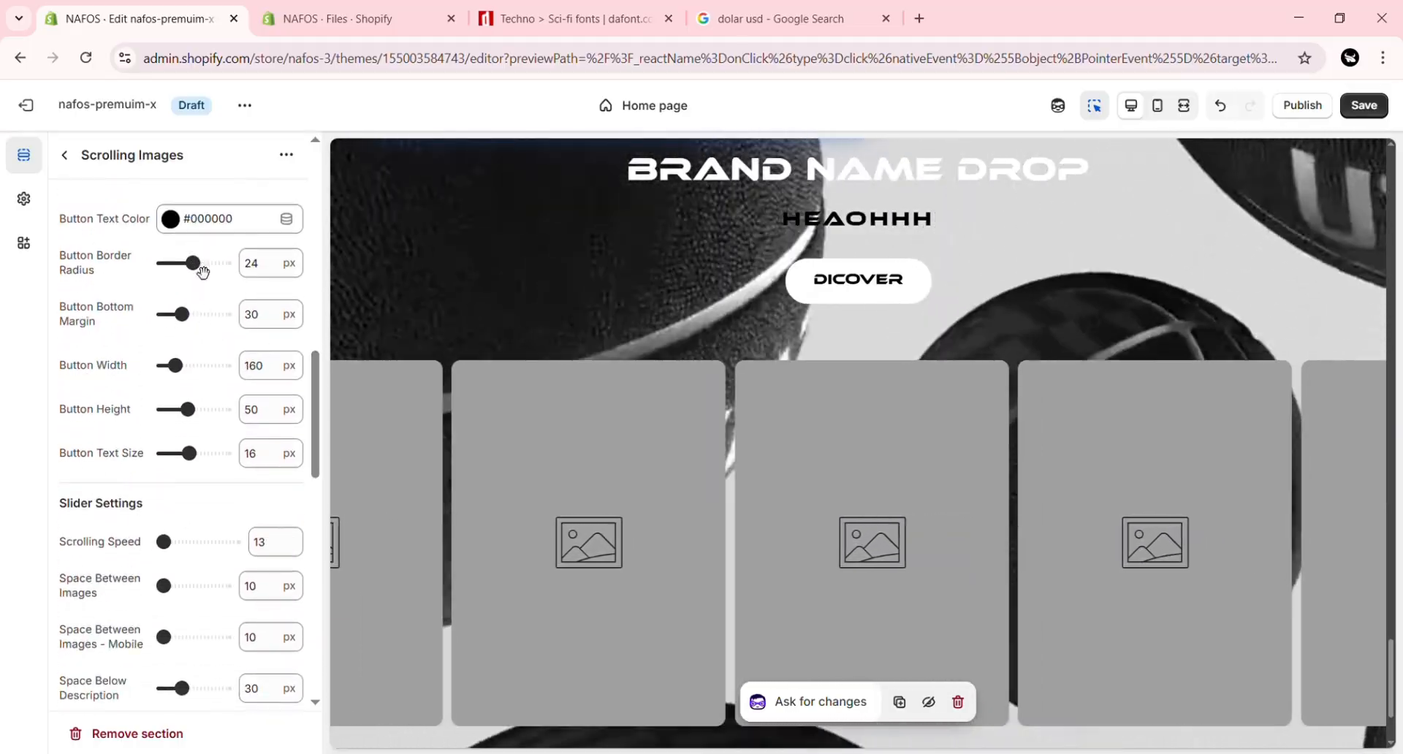
pyautogui.moveTo(202, 271); pyautogui.dragTo(195, 271)
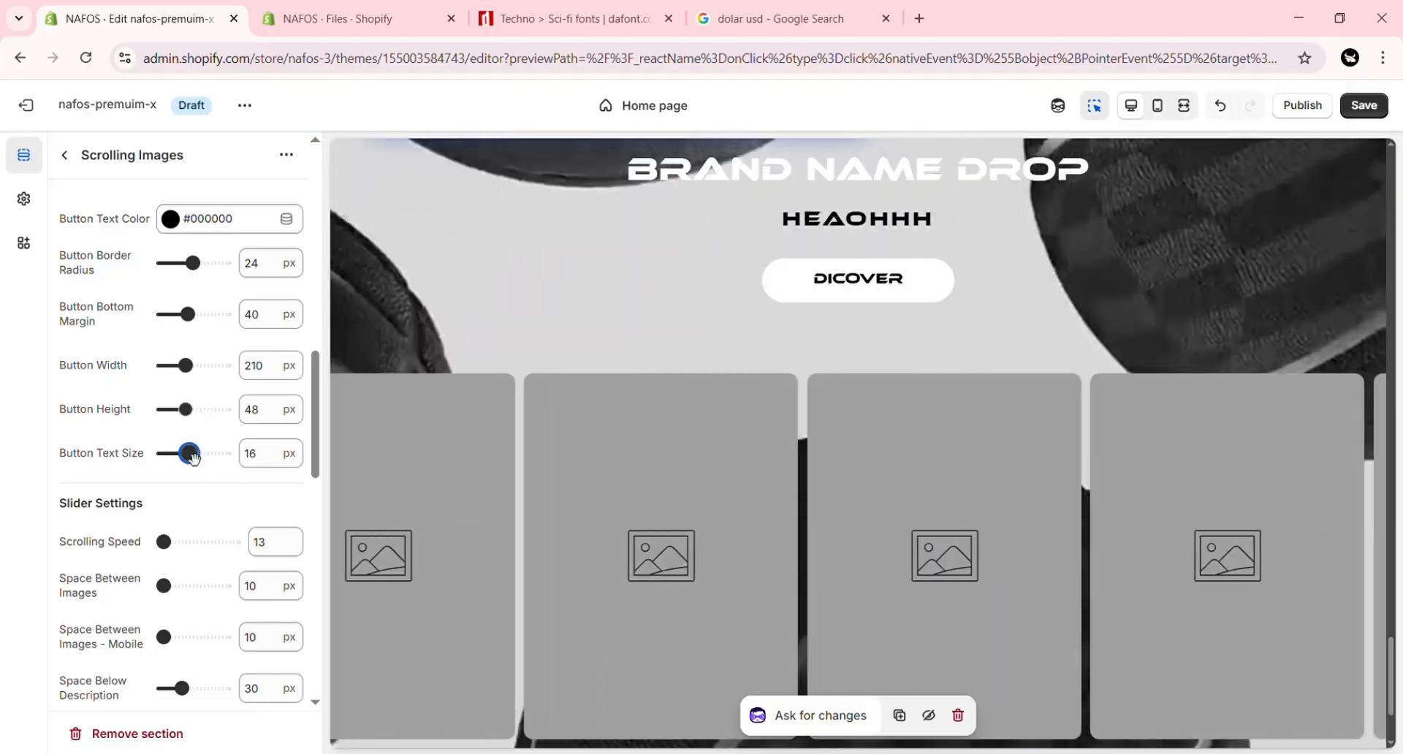
# Step: Try a different scrolling speed and a 38 px space between images, restoring them to 13 and 10 px
pyautogui.scroll(-4, 326, 353)
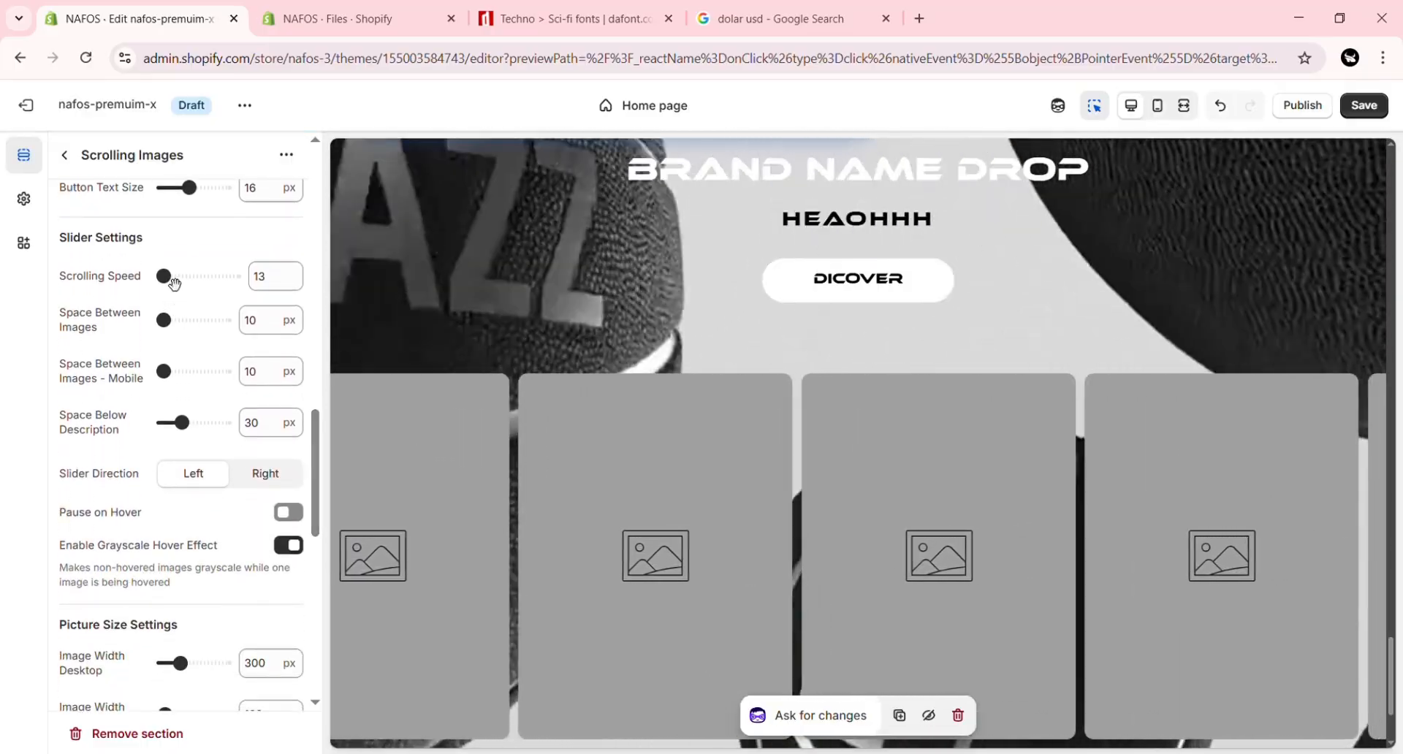
pyautogui.moveTo(173, 278); pyautogui.dragTo(217, 274)
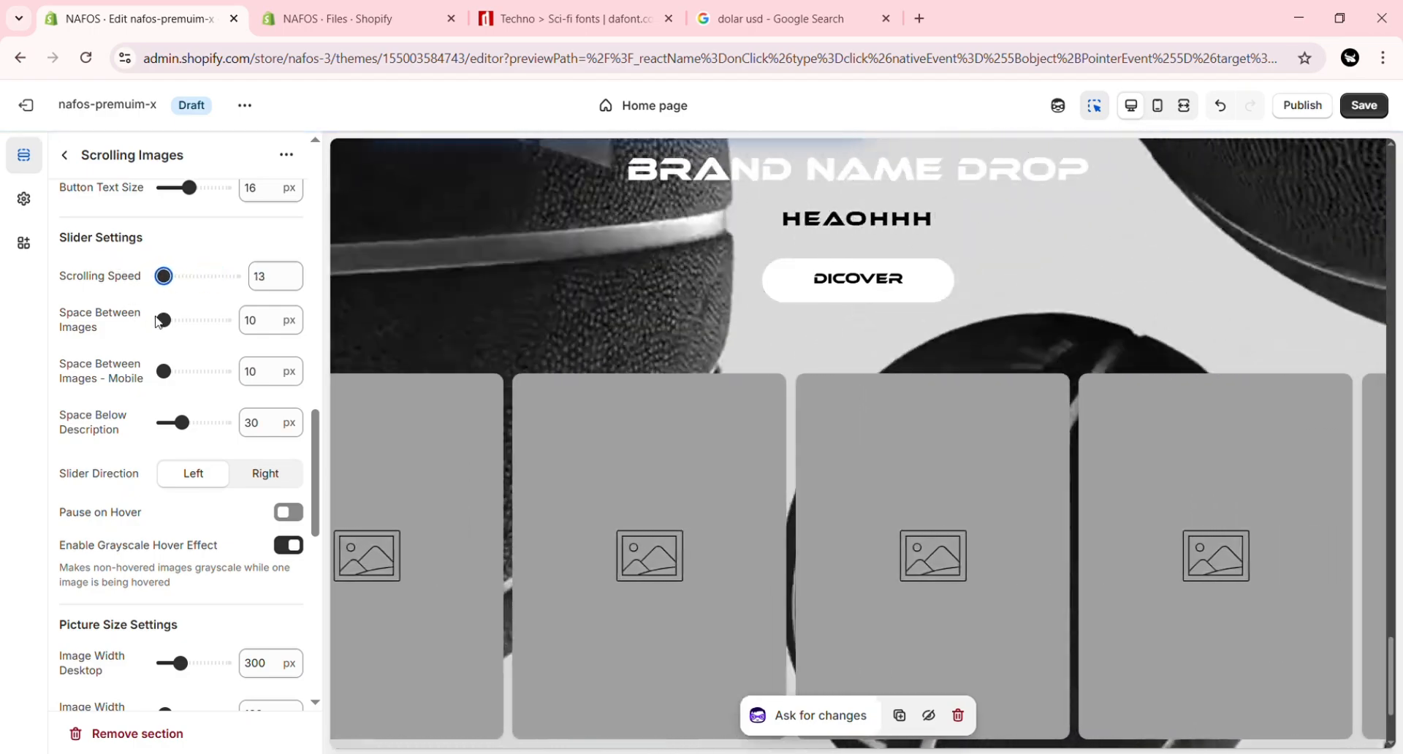
pyautogui.moveTo(163, 320); pyautogui.dragTo(182, 320)
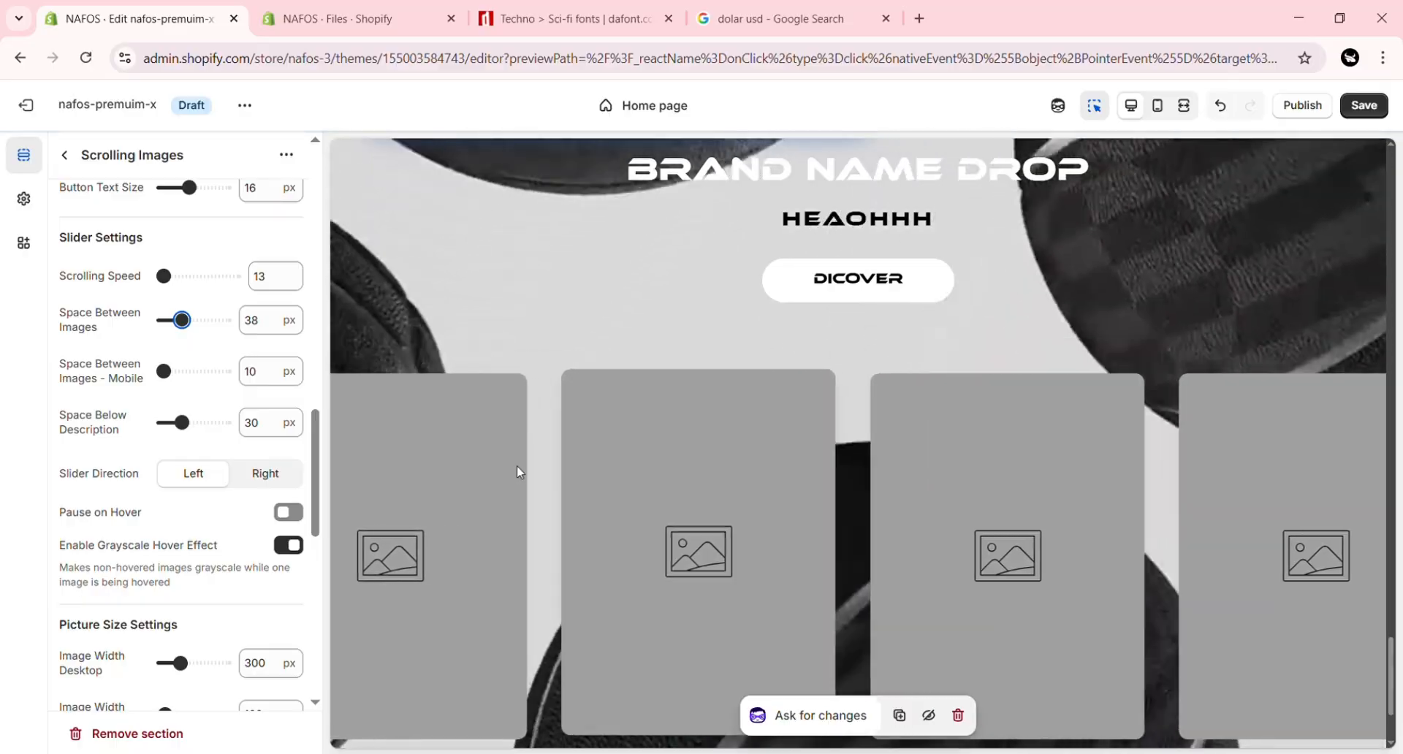
pyautogui.moveTo(168, 321); pyautogui.dragTo(162, 321)
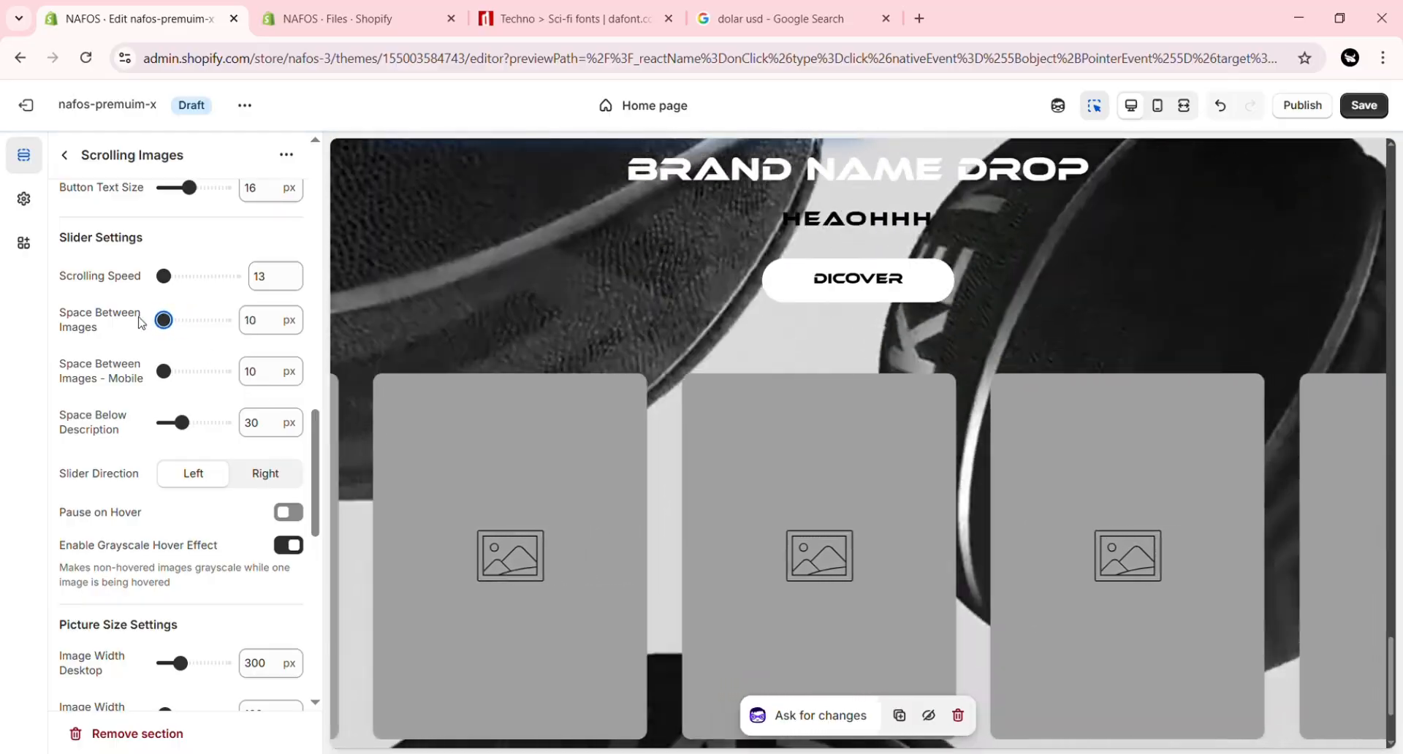
# Step: Set the mobile space between images to 64 px, checking it in the mobile preview, and the space below the description to 45 px
pyautogui.moveTo(164, 372); pyautogui.dragTo(213, 372)
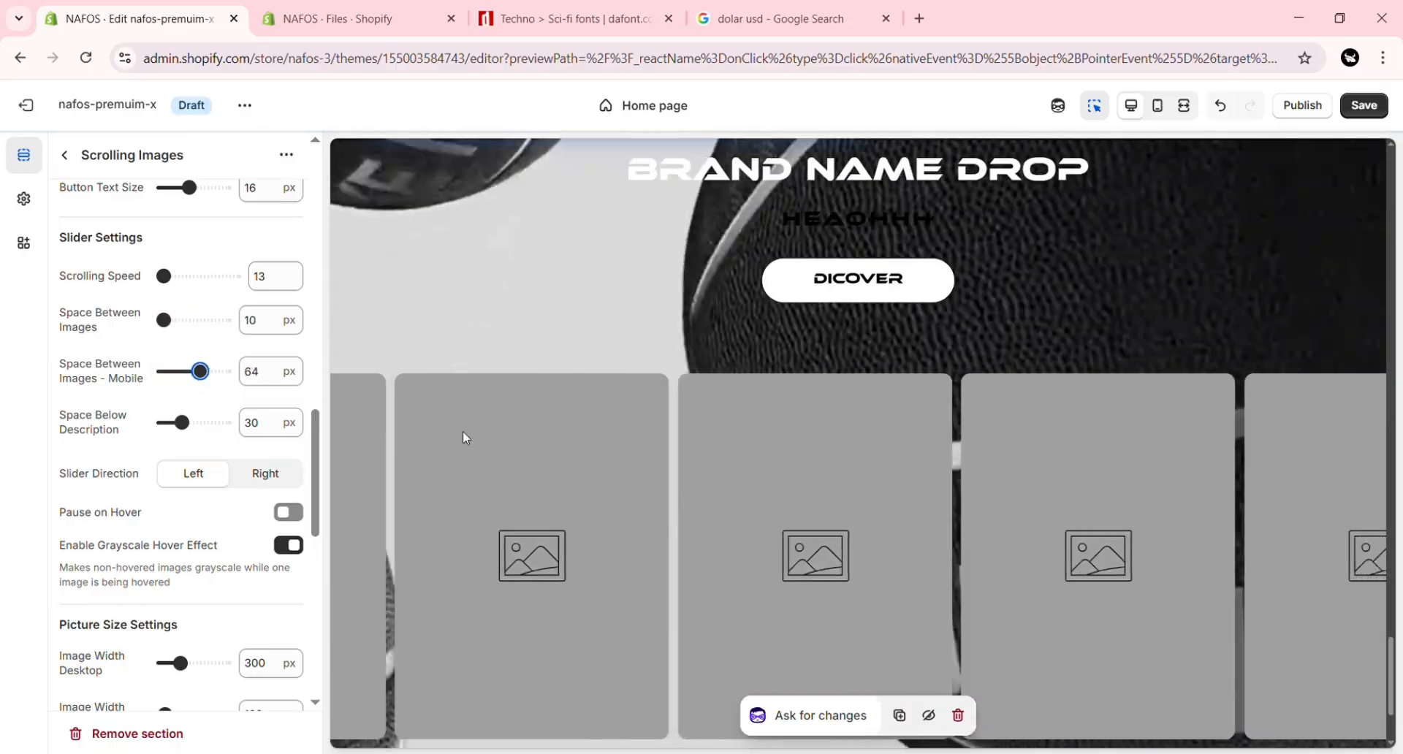
pyautogui.click(1160, 107)
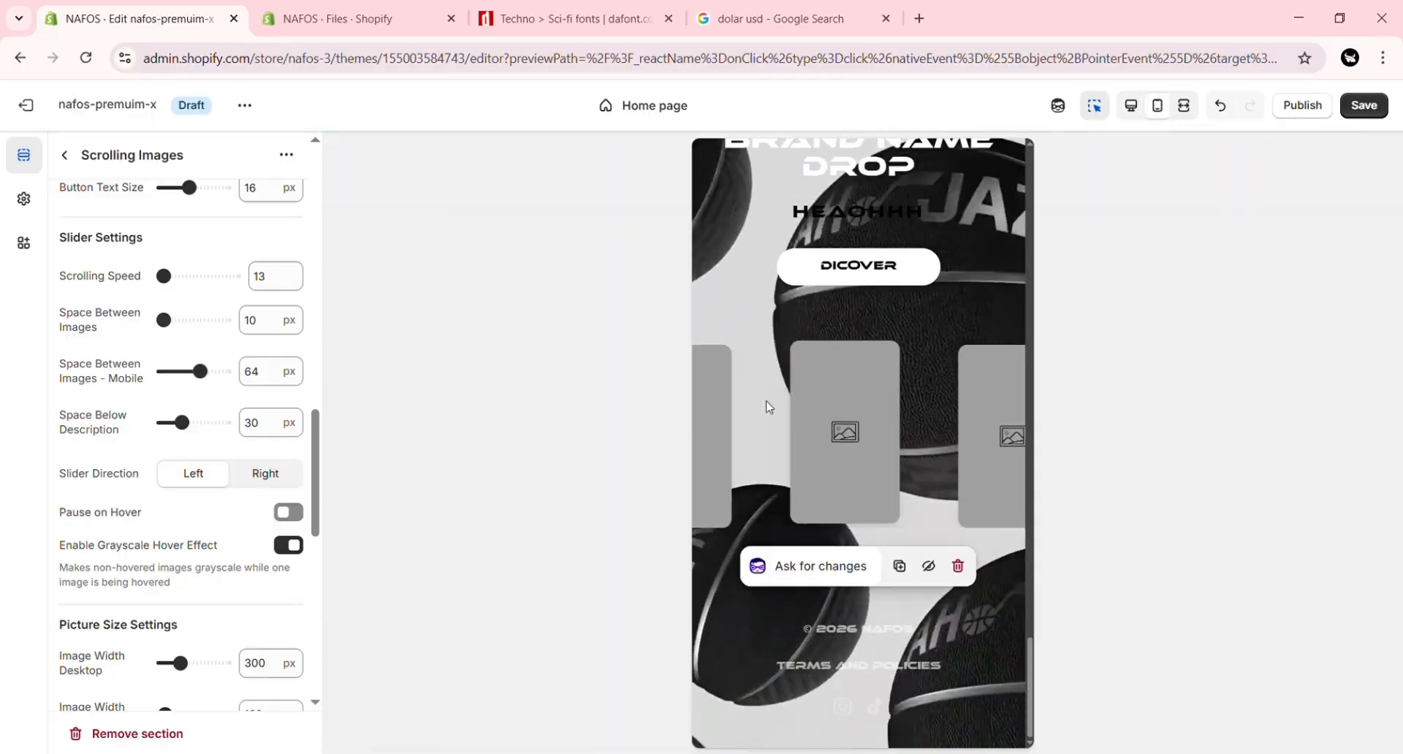
pyautogui.click(1140, 111)
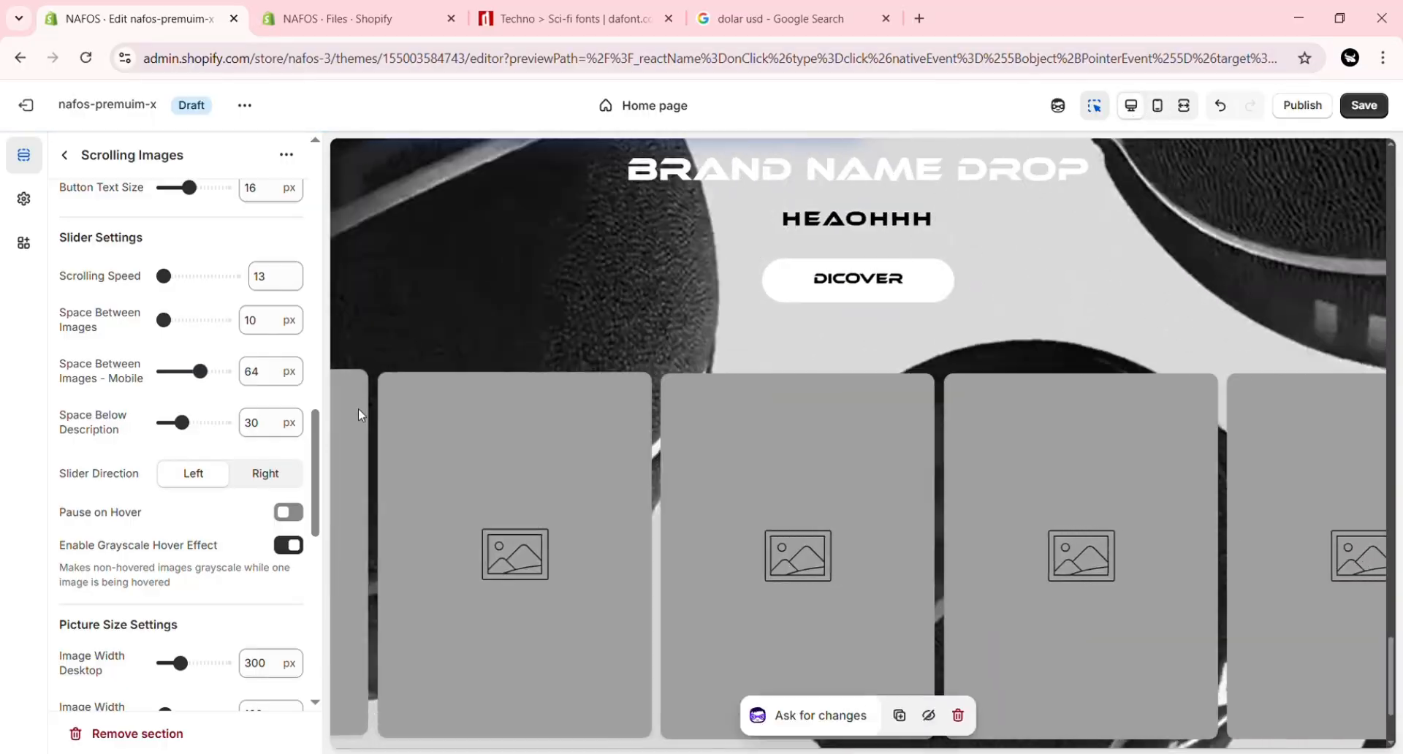
pyautogui.moveTo(182, 423); pyautogui.dragTo(200, 426)
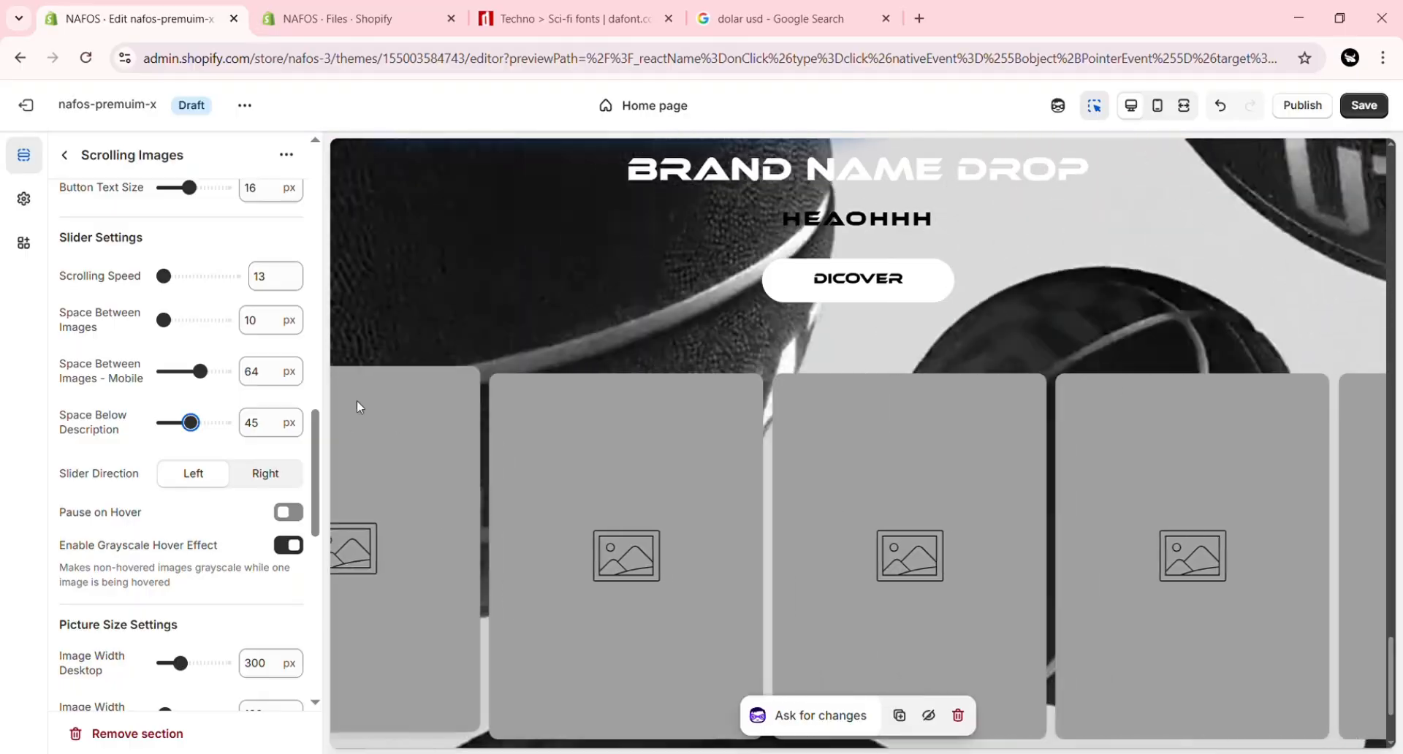
# Step: Try the Right slider direction and the Pause on Hover option for the scrolling images, restoring the original settings
pyautogui.scroll(-2, 319, 485)
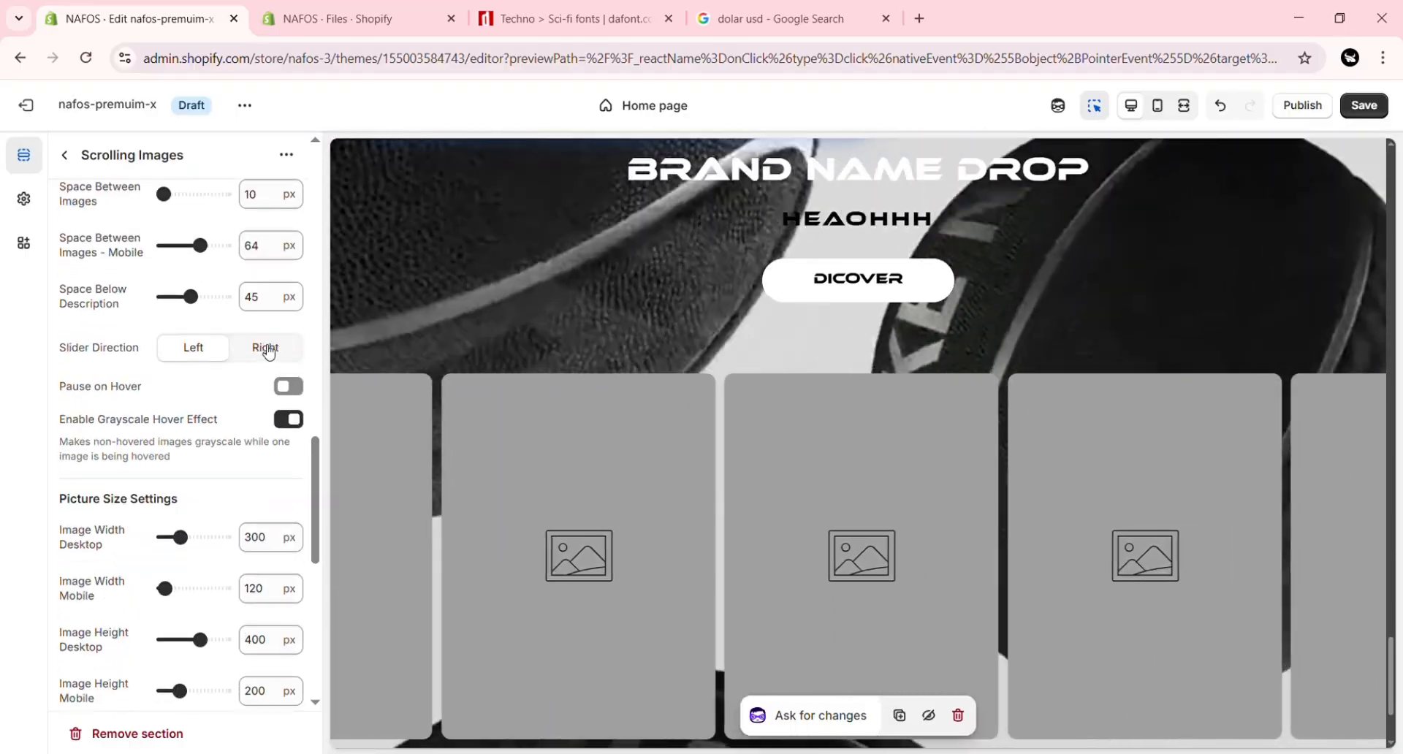
pyautogui.click(266, 347)
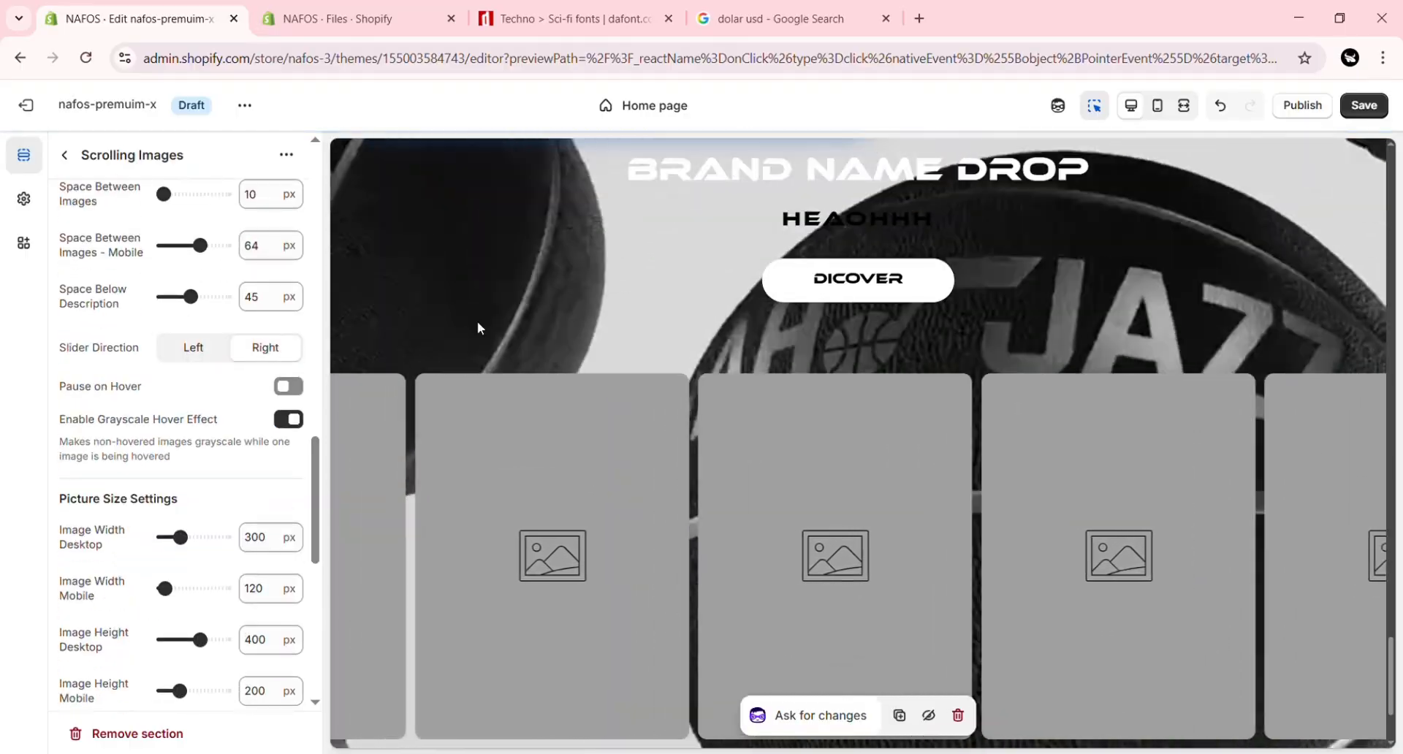
pyautogui.click(204, 356)
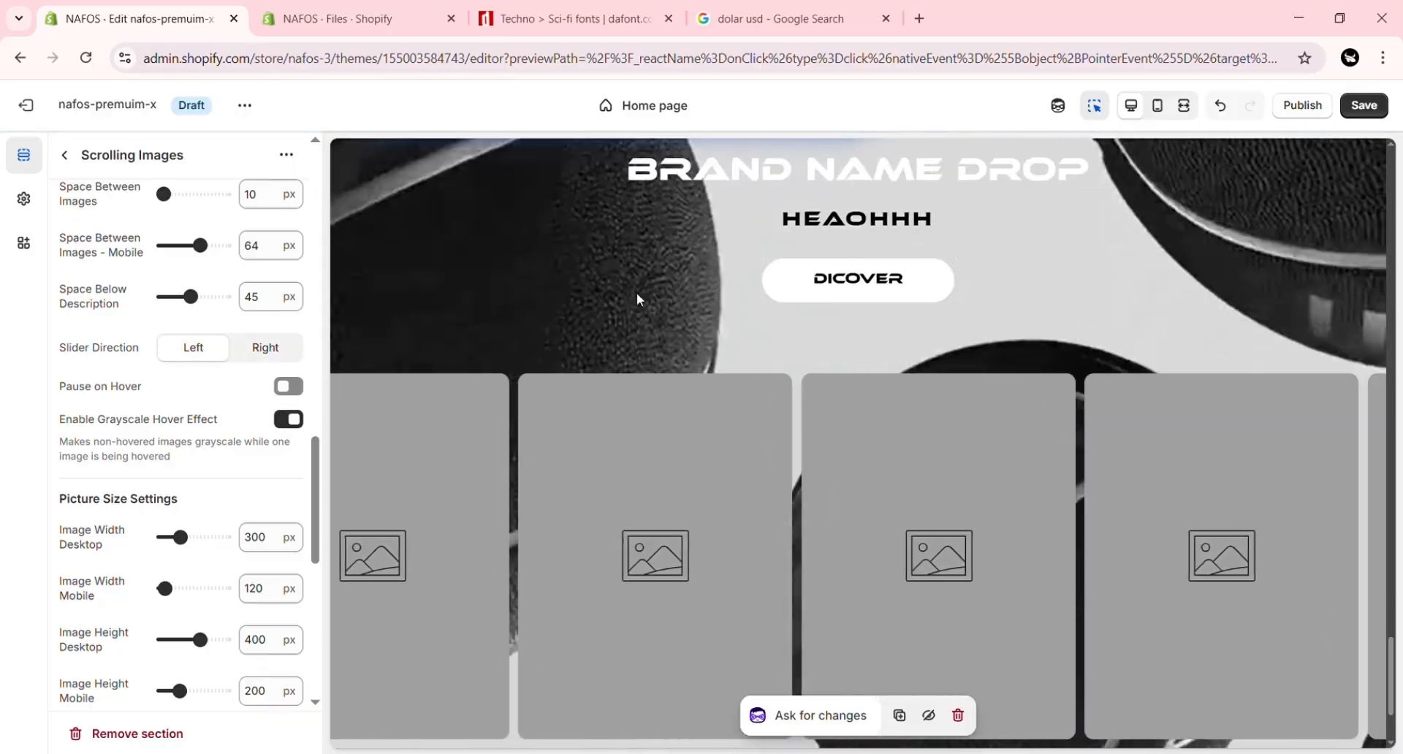
pyautogui.click(292, 388)
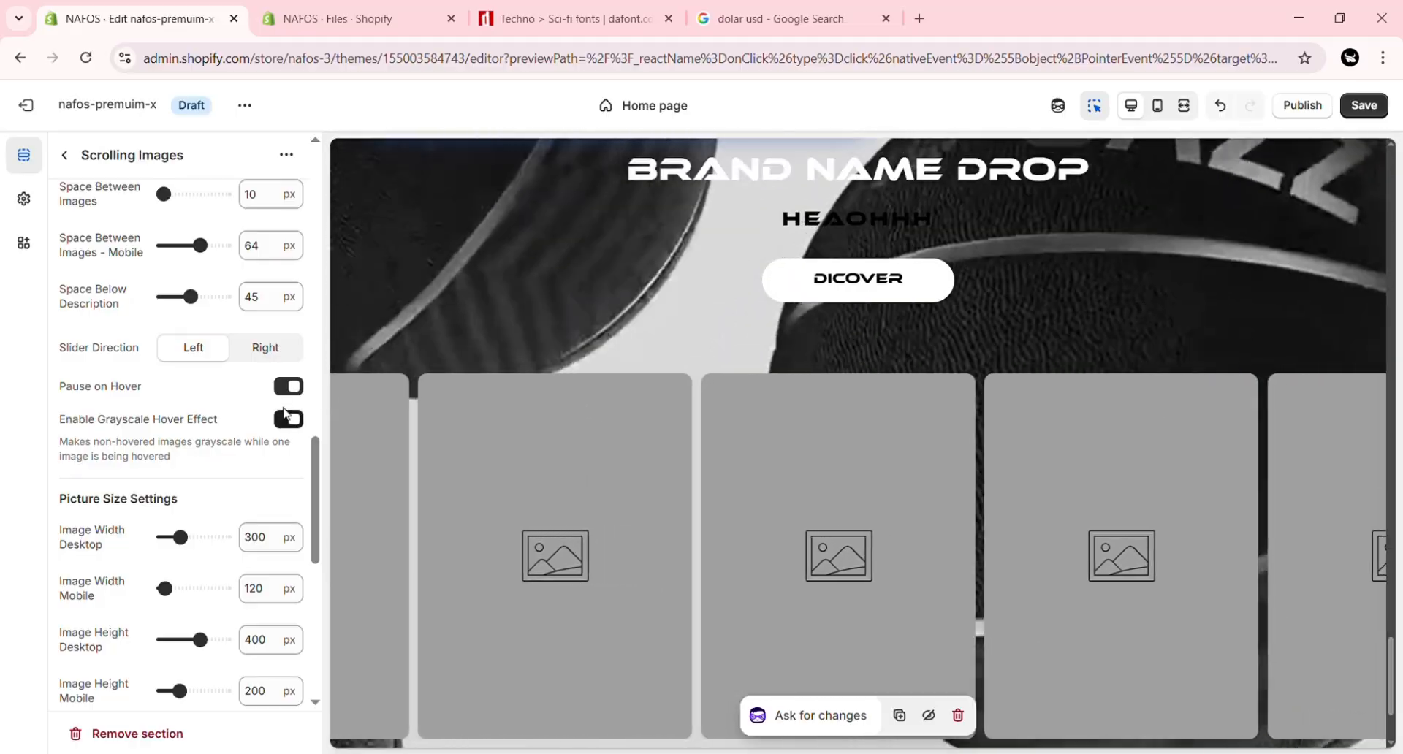
pyautogui.click(293, 389)
# Step: Save the theme changes and open the first Image block of the Scrolling Images section
pyautogui.scroll(-2, 316, 462)
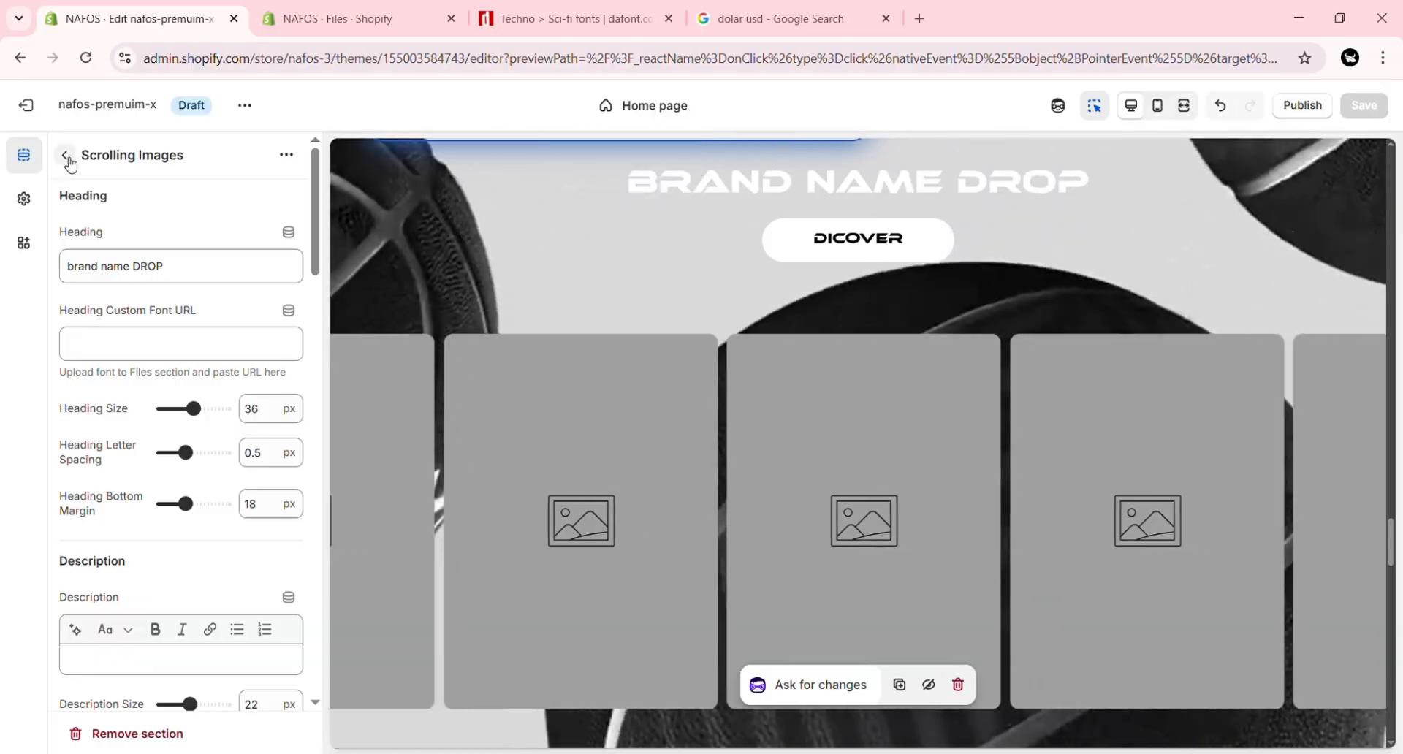
pyautogui.click(68, 157)
pyautogui.click(171, 488)
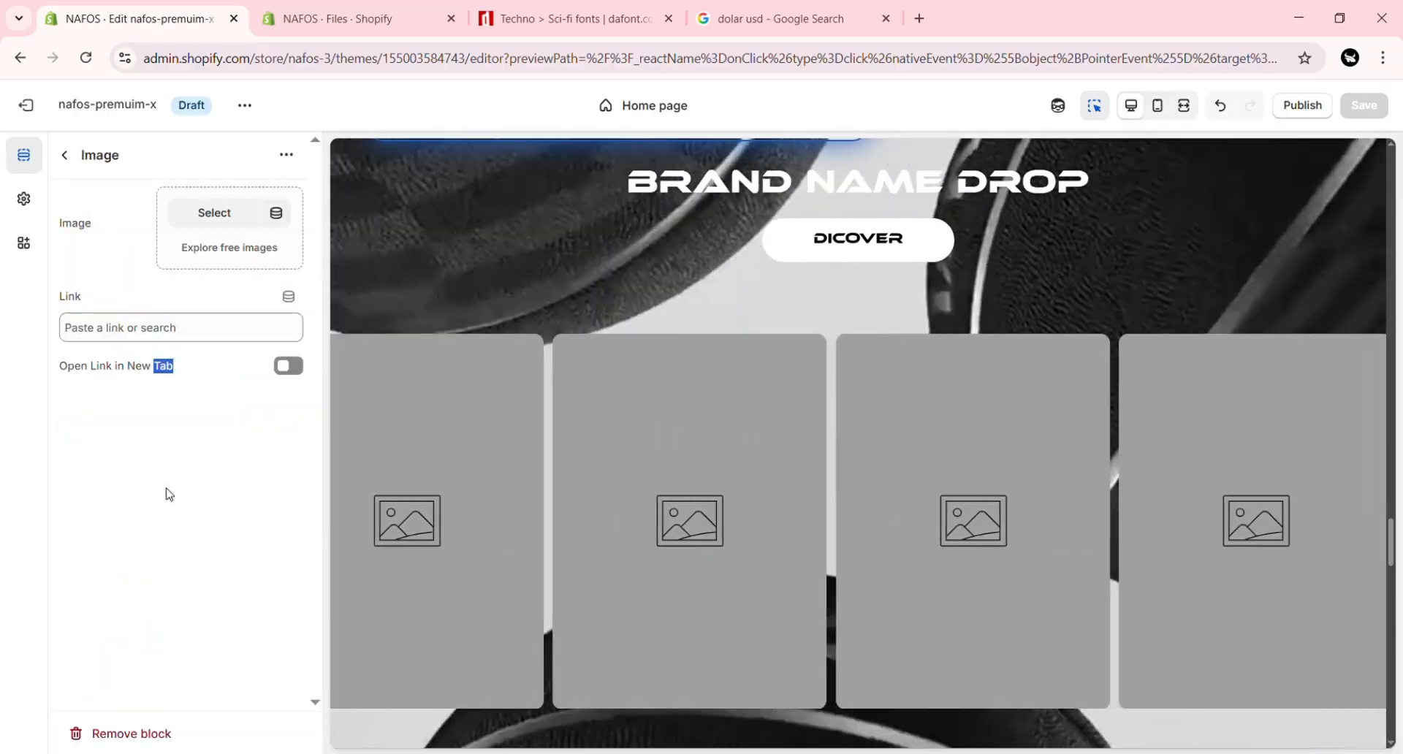
# Step: Set the first Scrolling Images block's picture to the grey hoodie PNG whose file name starts with A8767014
pyautogui.click(224, 459)
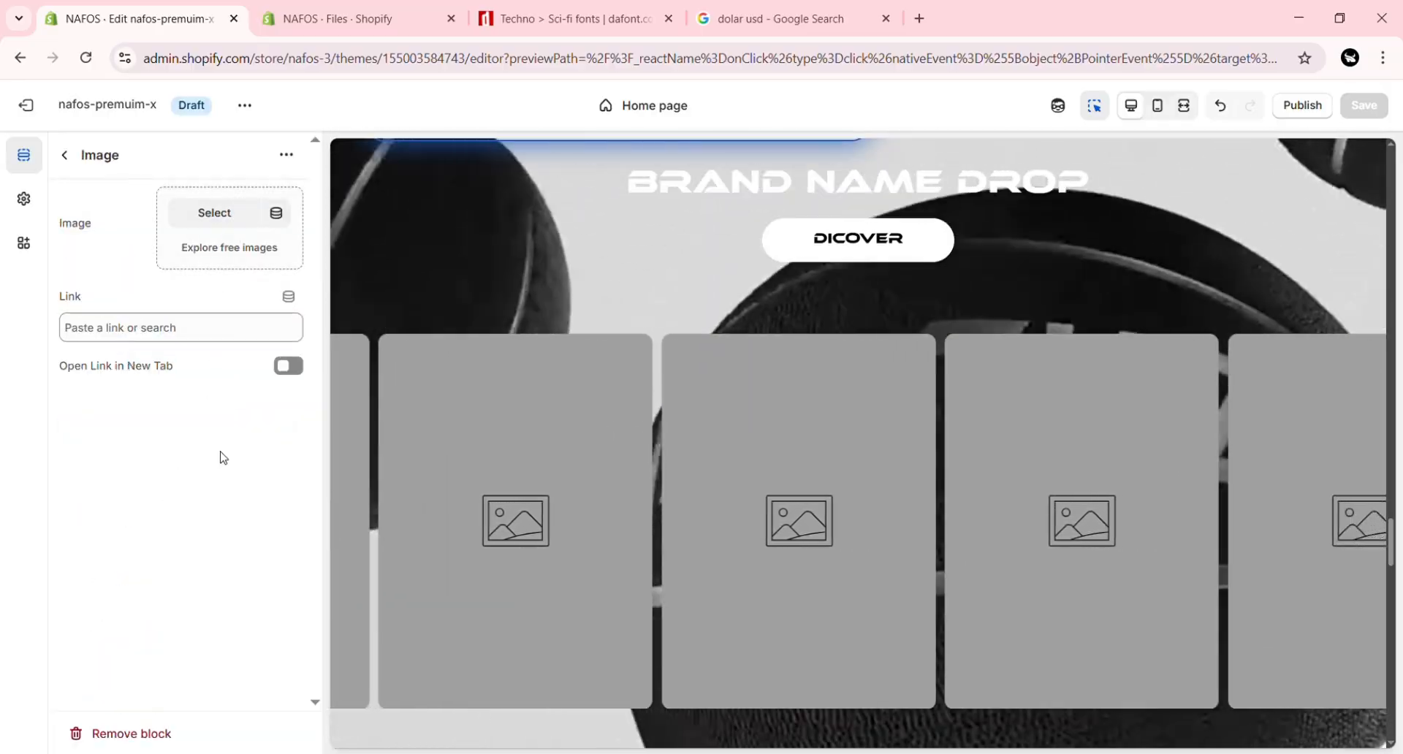
pyautogui.click(228, 219)
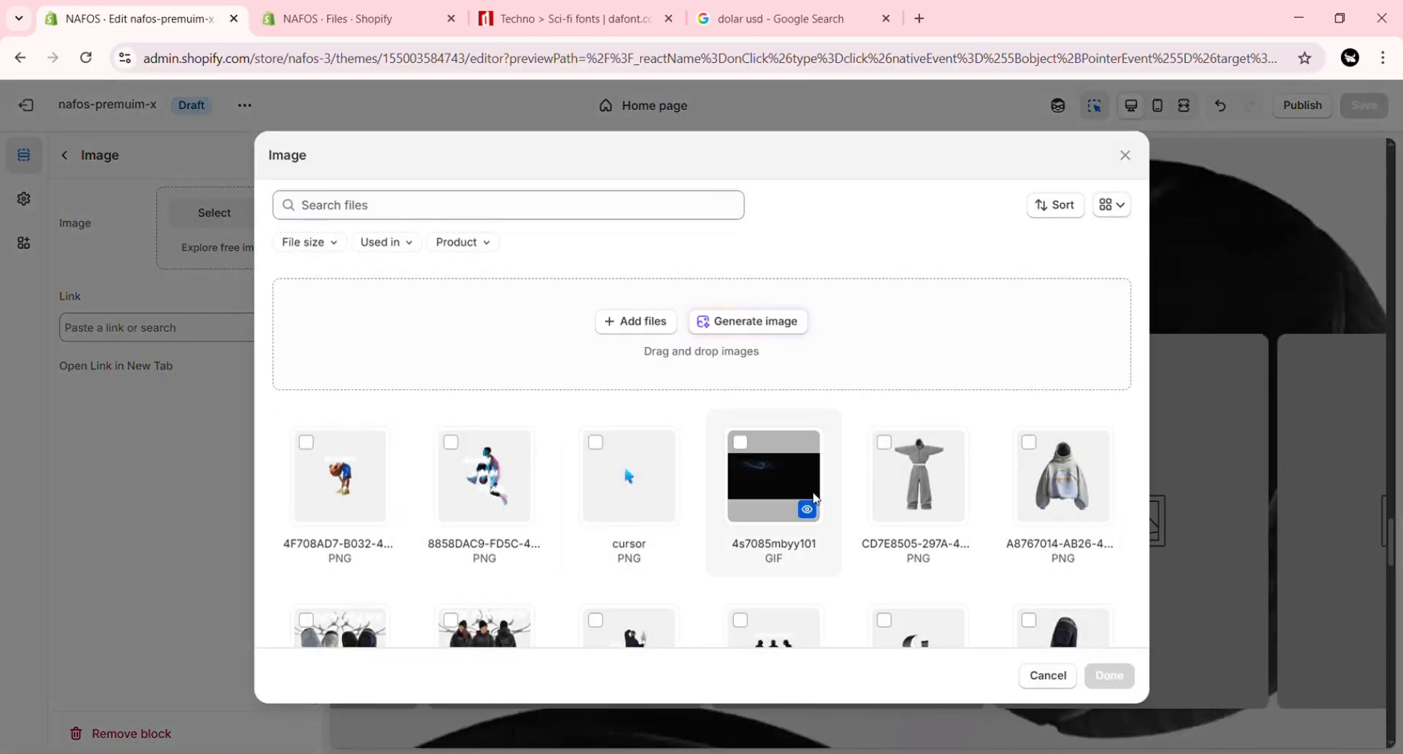
pyautogui.click(1100, 679)
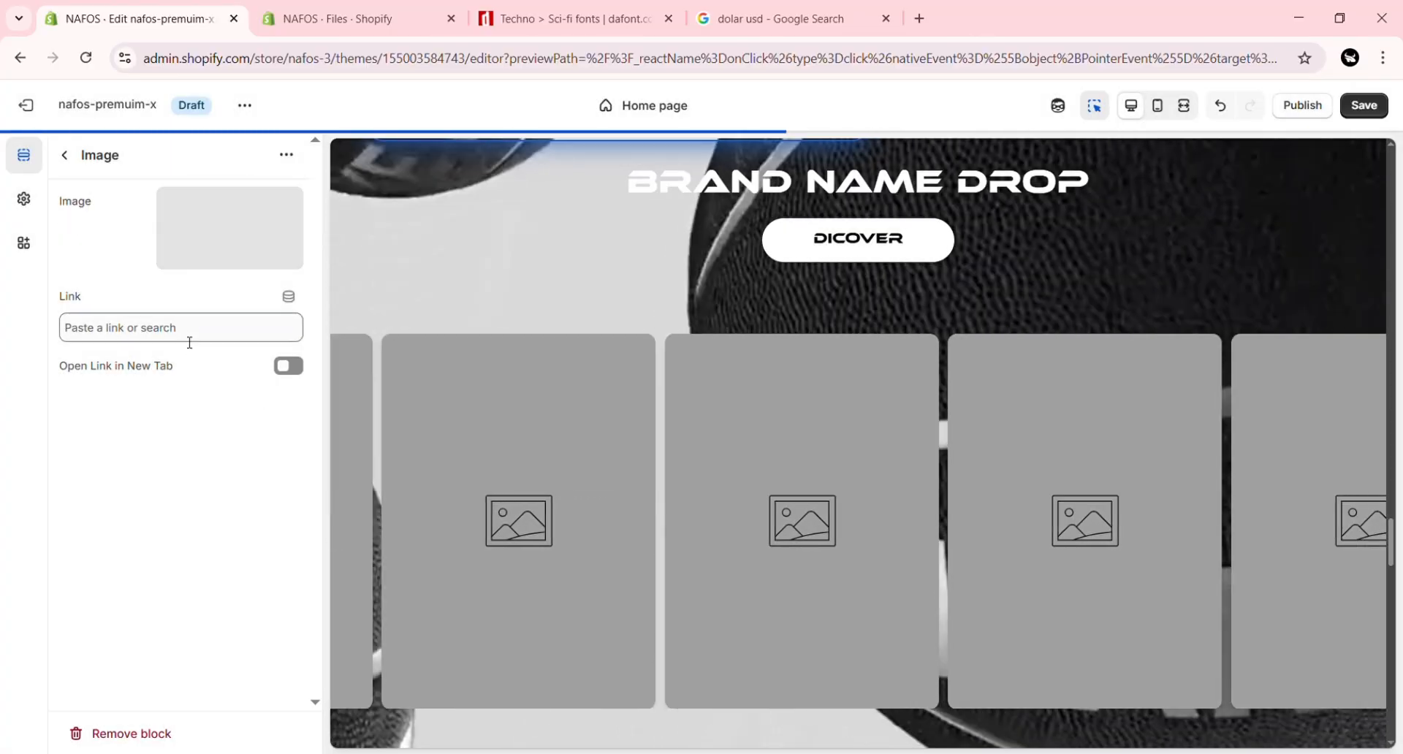
# Step: Link the first scrolling image to the Cropped Hoodie product, found by searching "hoodie", and save the theme
pyautogui.click(189, 341)
pyautogui.write('h')
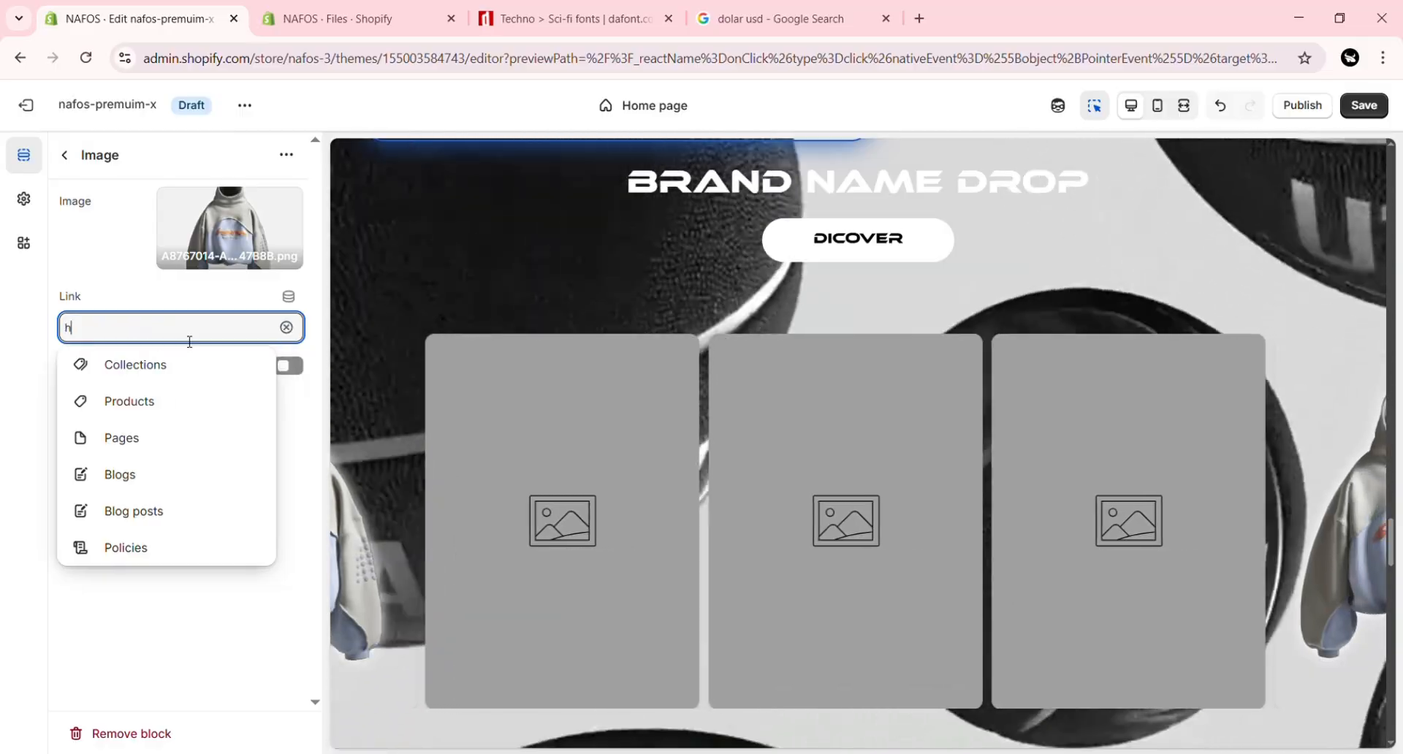
pyautogui.write('oodie')
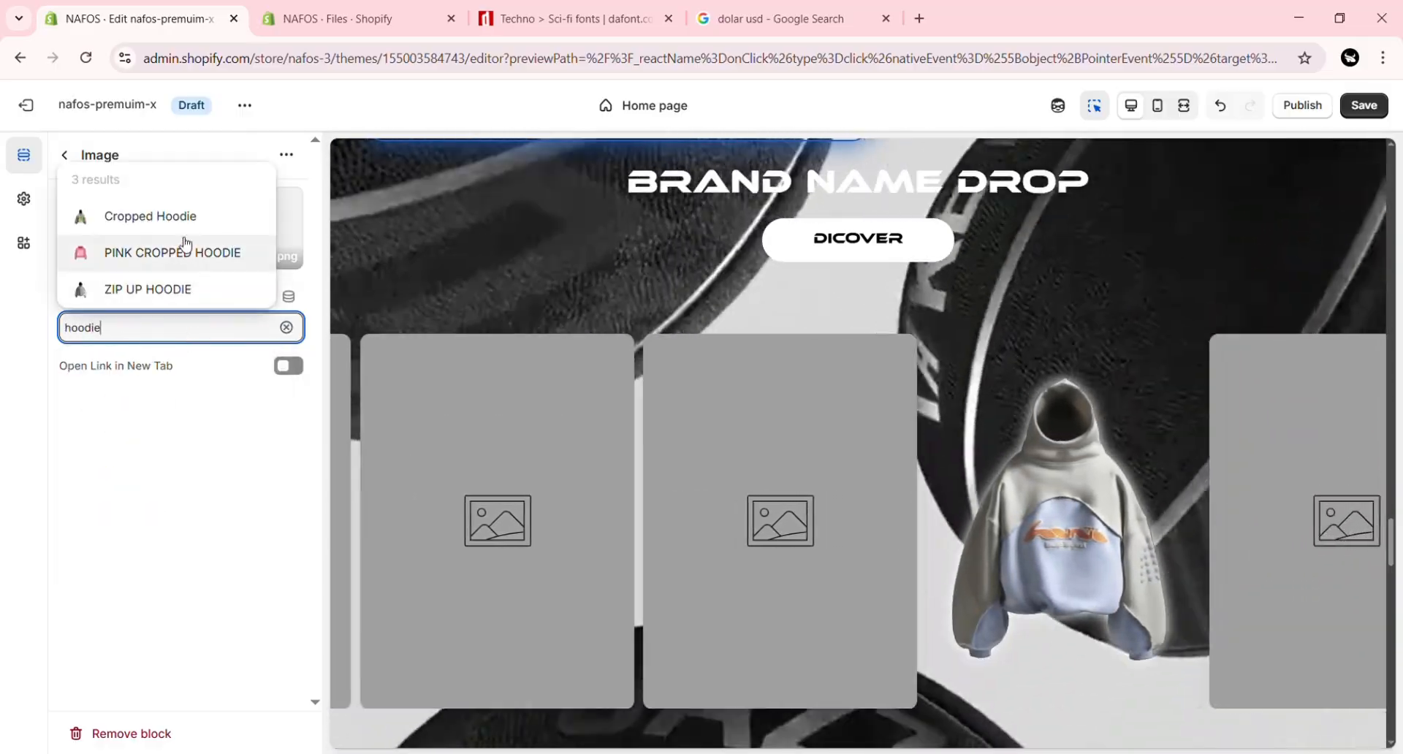
pyautogui.click(188, 218)
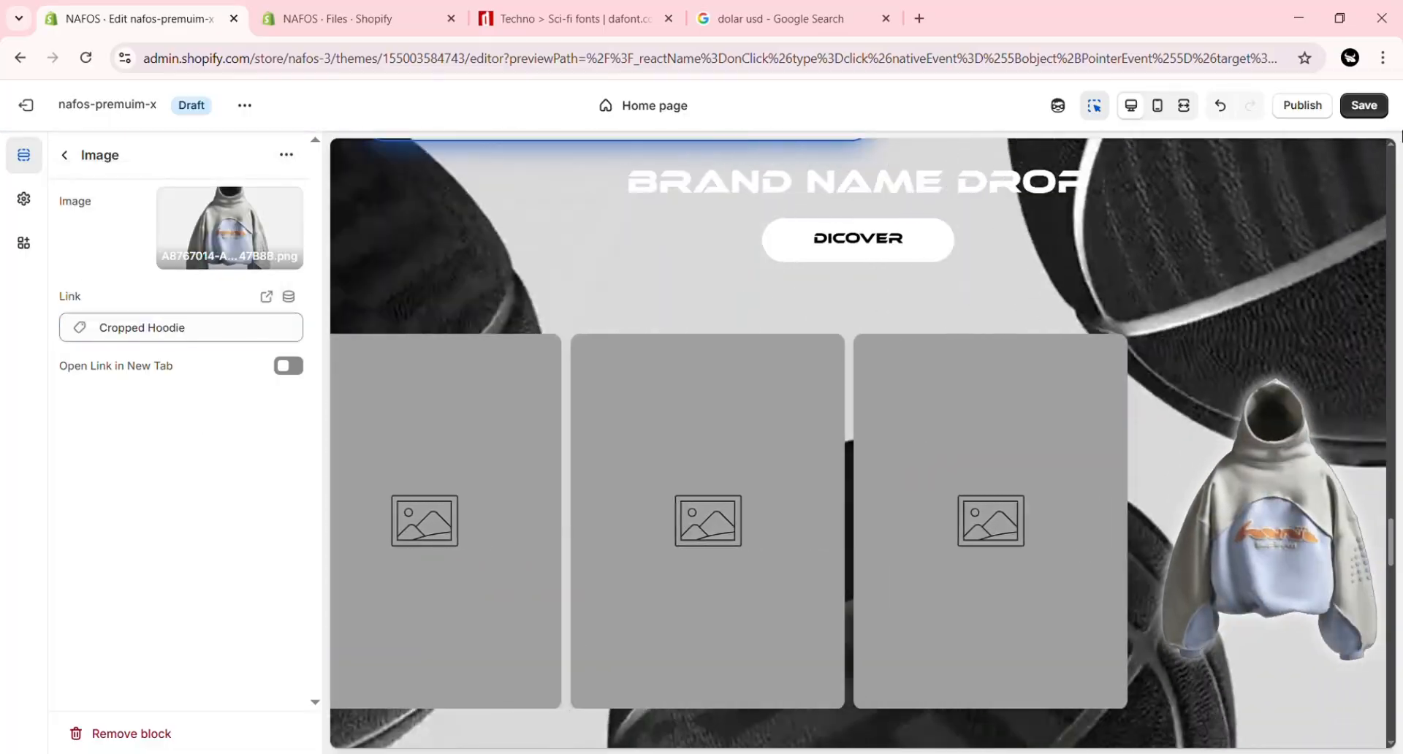
pyautogui.click(1364, 105)
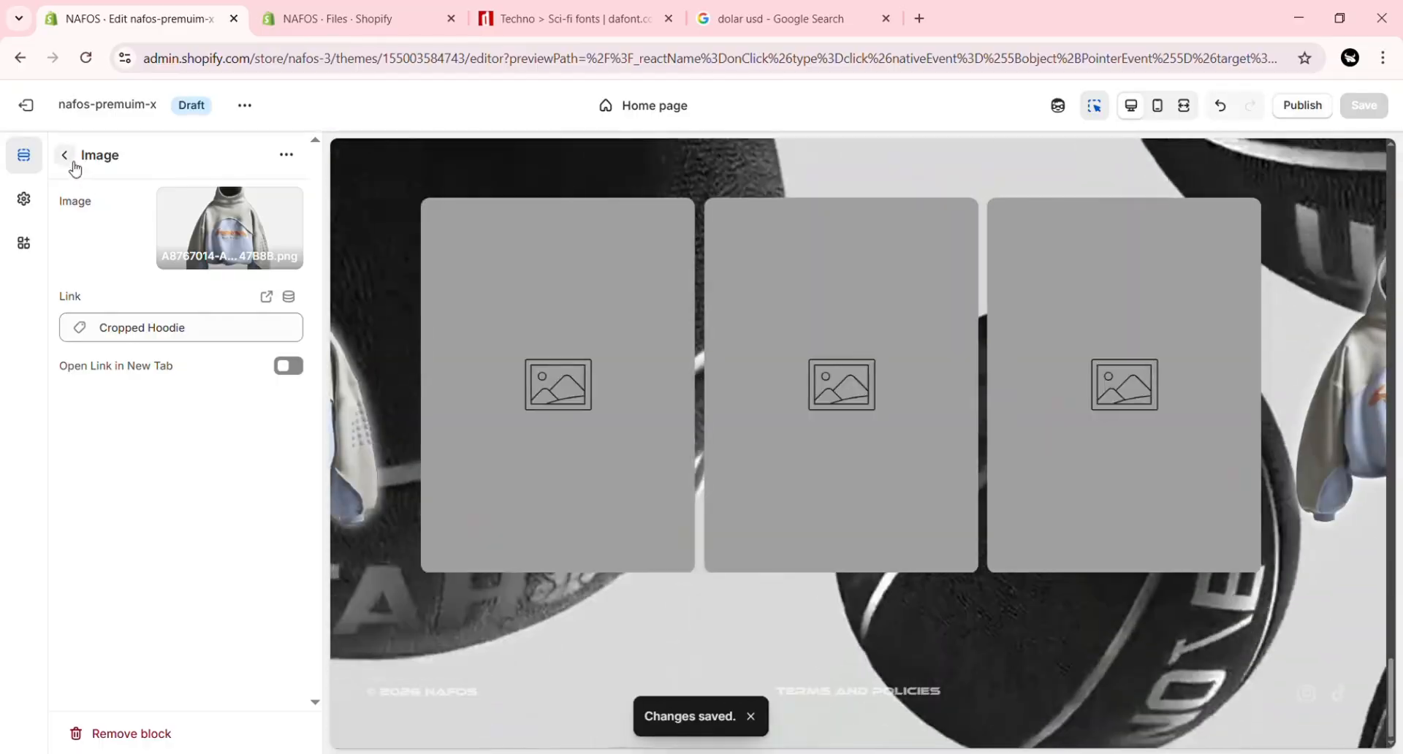
# Step: Open the next empty Image block of Scrolling Images and give it the grey tracksuit PNG starting with CD7E8505
pyautogui.click(65, 155)
pyautogui.click(165, 521)
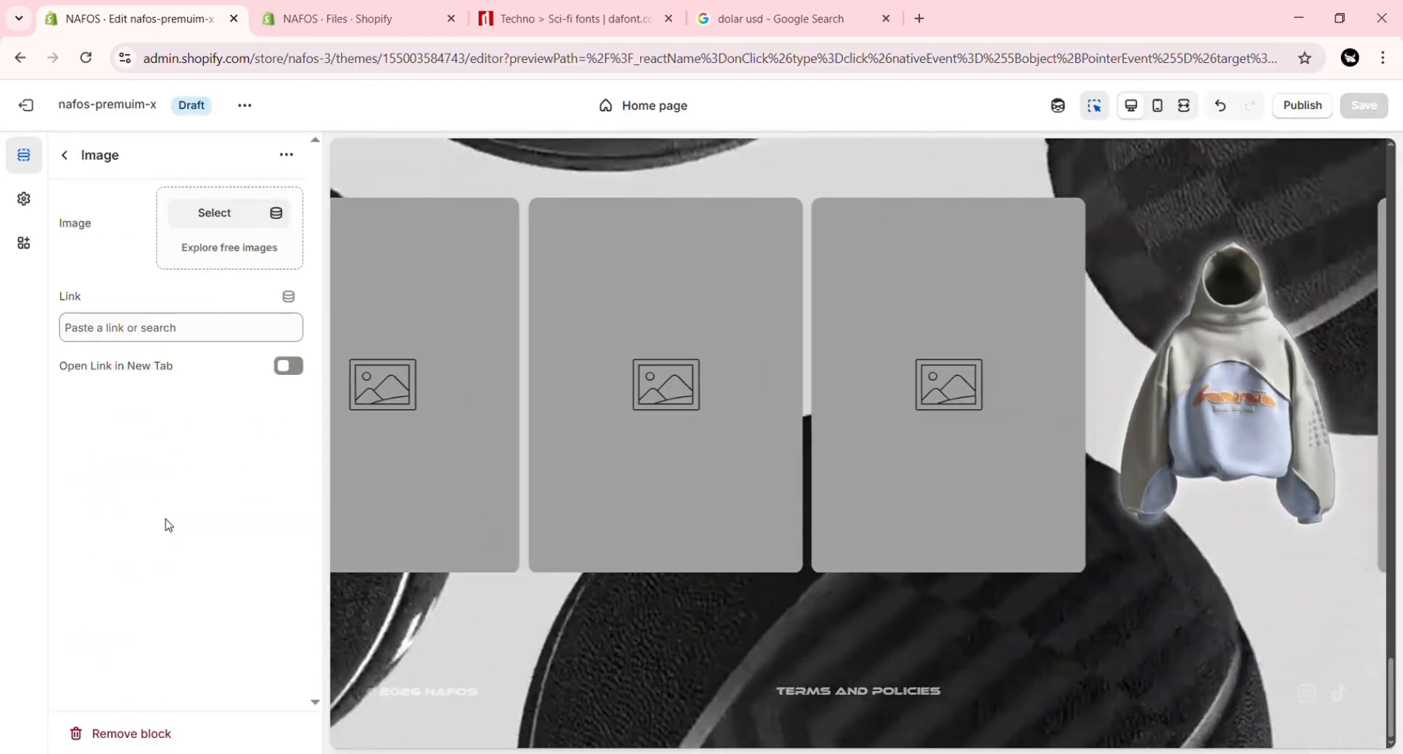
pyautogui.click(232, 225)
pyautogui.click(918, 475)
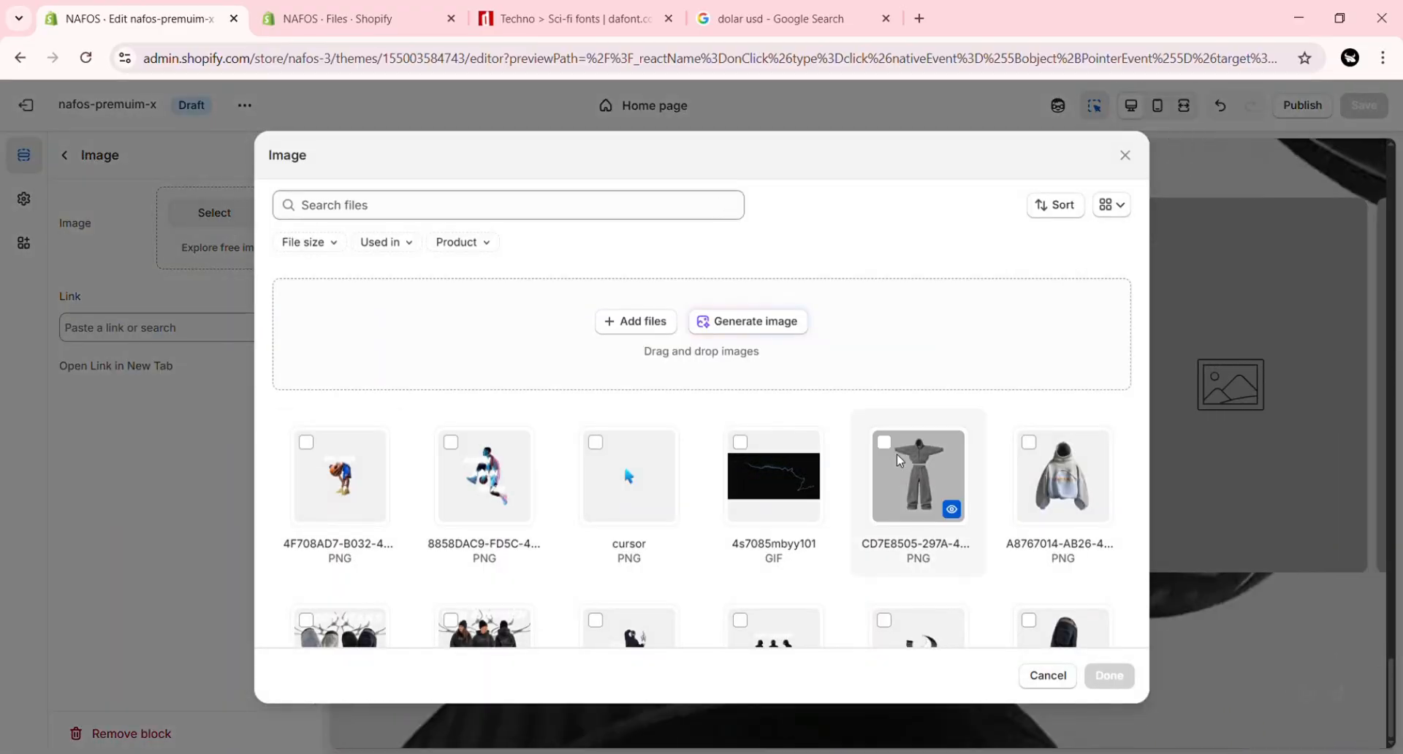
pyautogui.click(1109, 673)
# Step: Search the tracksuit image's link field for "tracksuit" and choose the matching result
pyautogui.click(214, 329)
pyautogui.write('tracksuit')
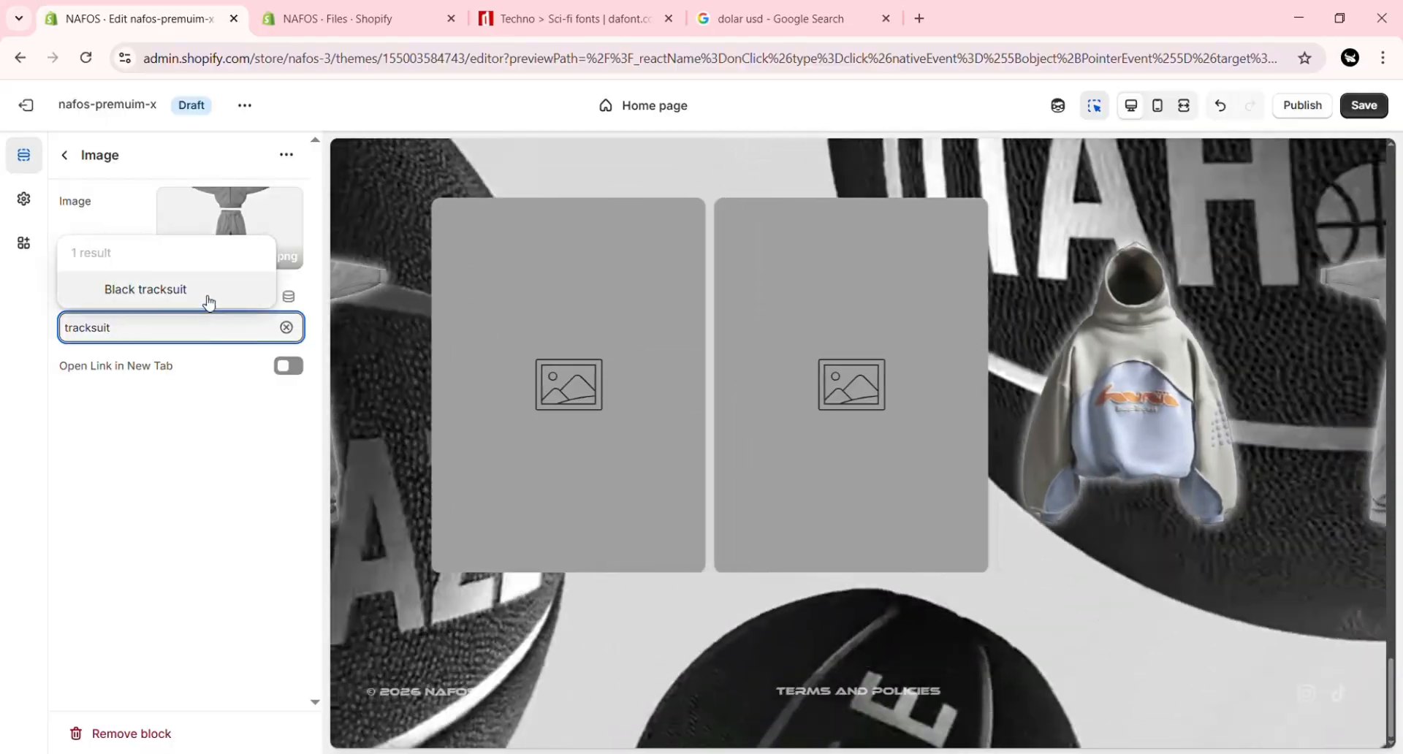
pyautogui.click(207, 296)
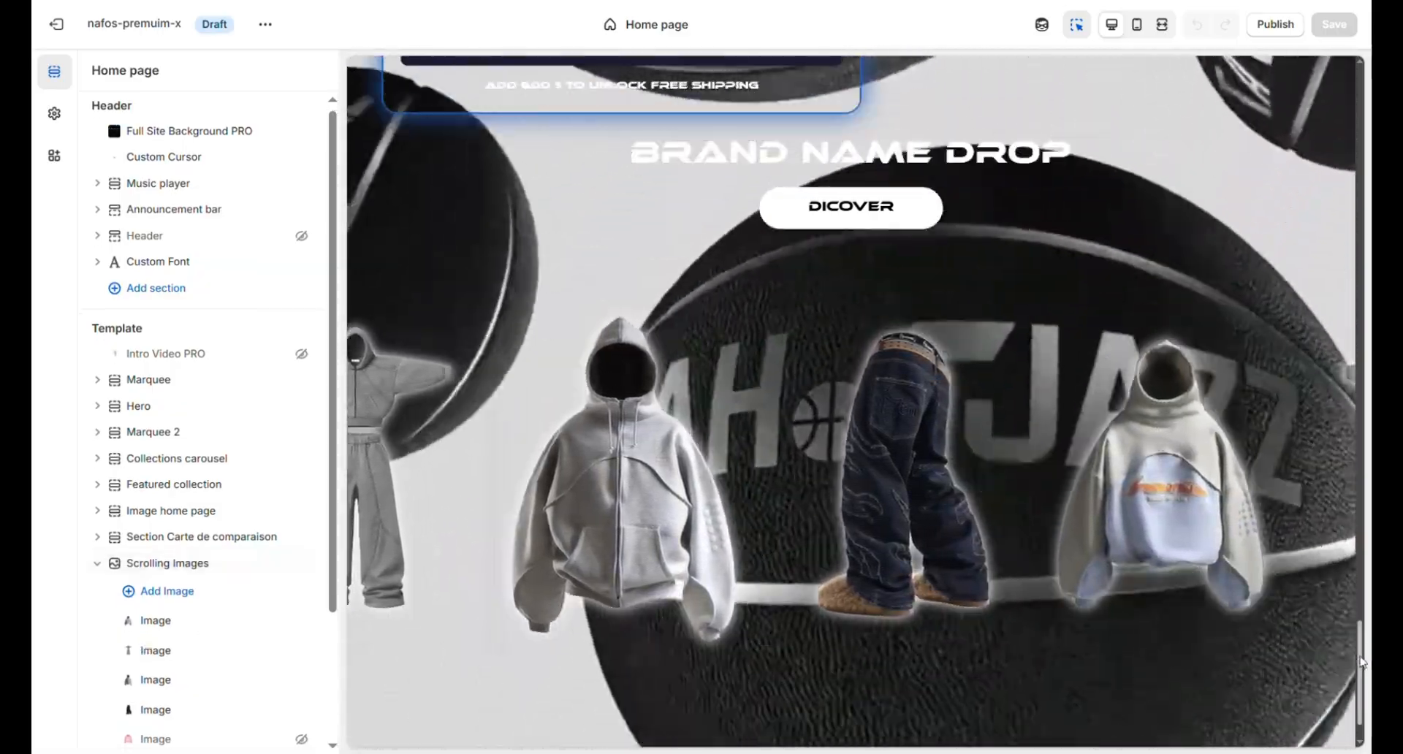
# Step: Review the finished home page from the scrolling images up to the hero, and publish the nafos-premuim-x theme
pyautogui.scroll(10, 1340, 546)
pyautogui.scroll(15, 1342, 481)
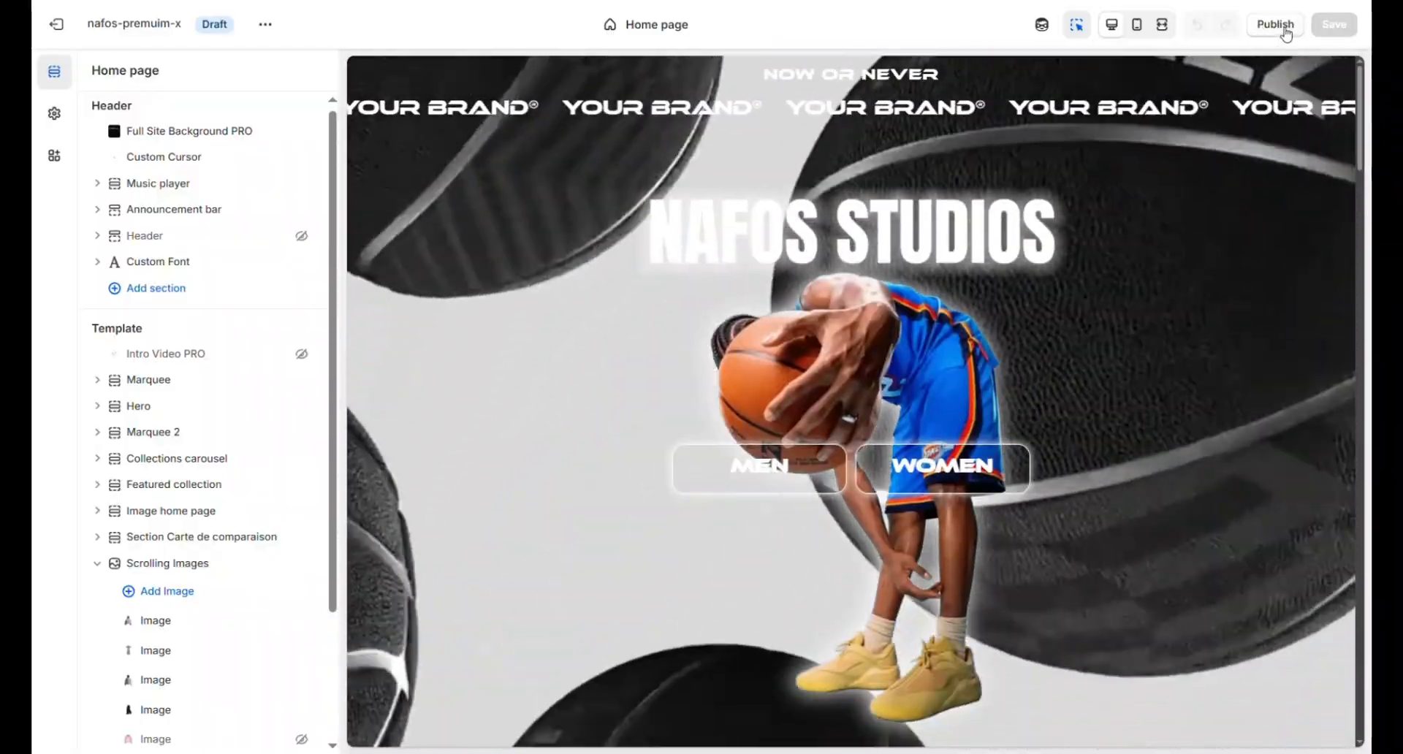
pyautogui.click(1285, 26)
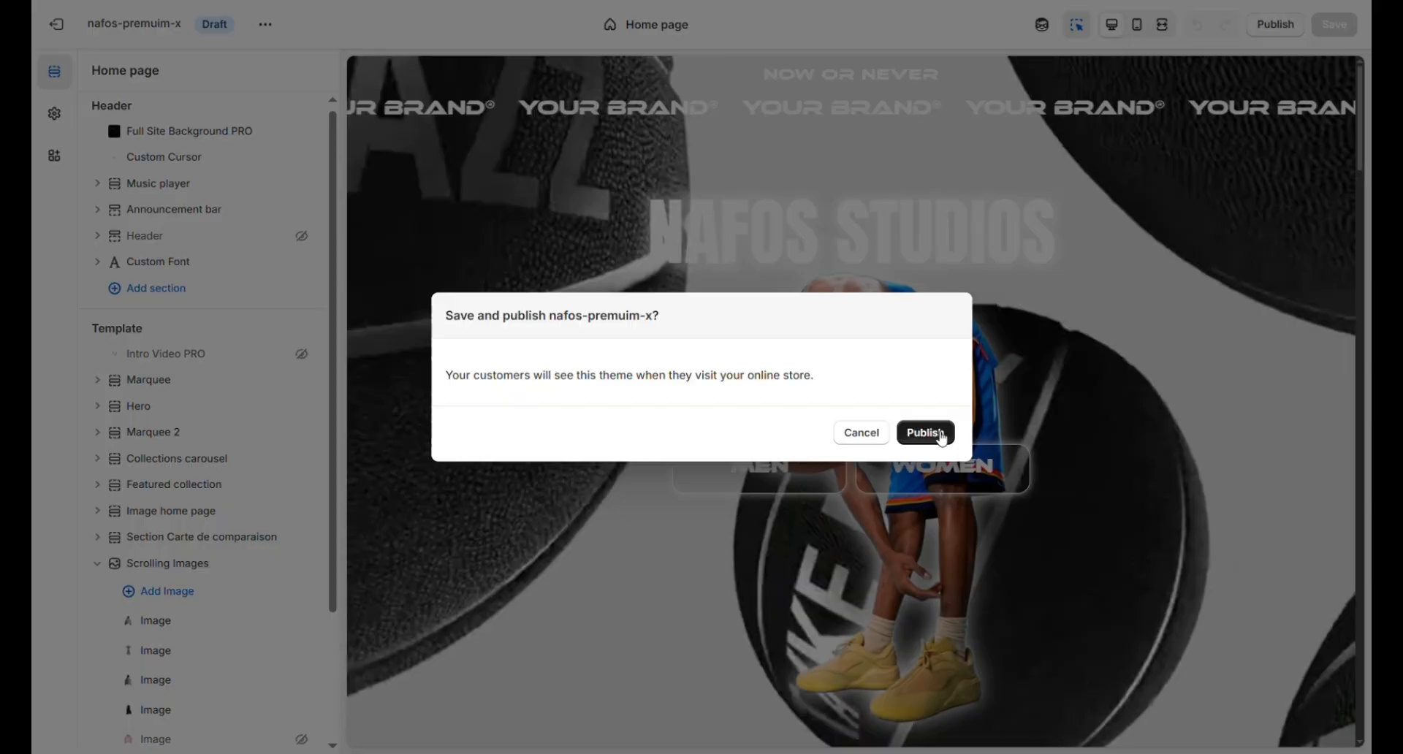
pyautogui.click(937, 435)
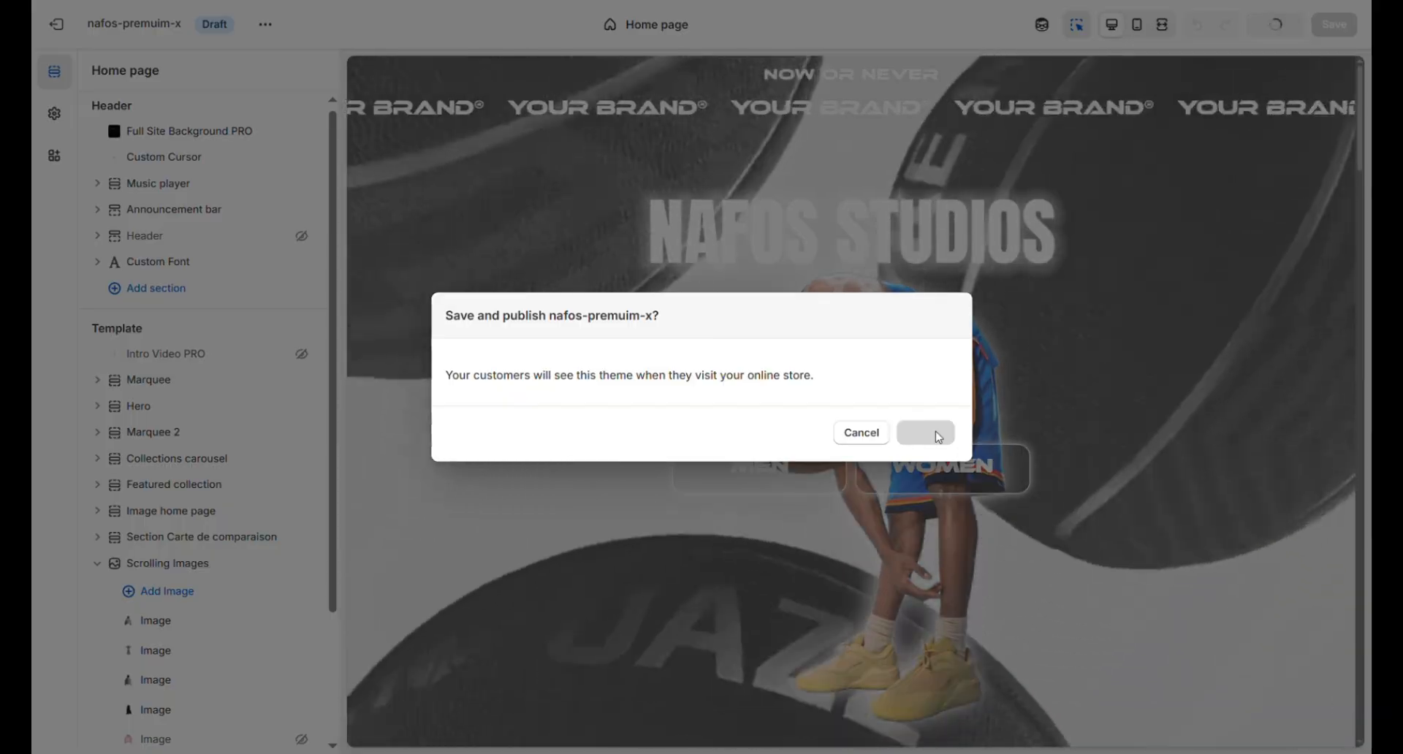